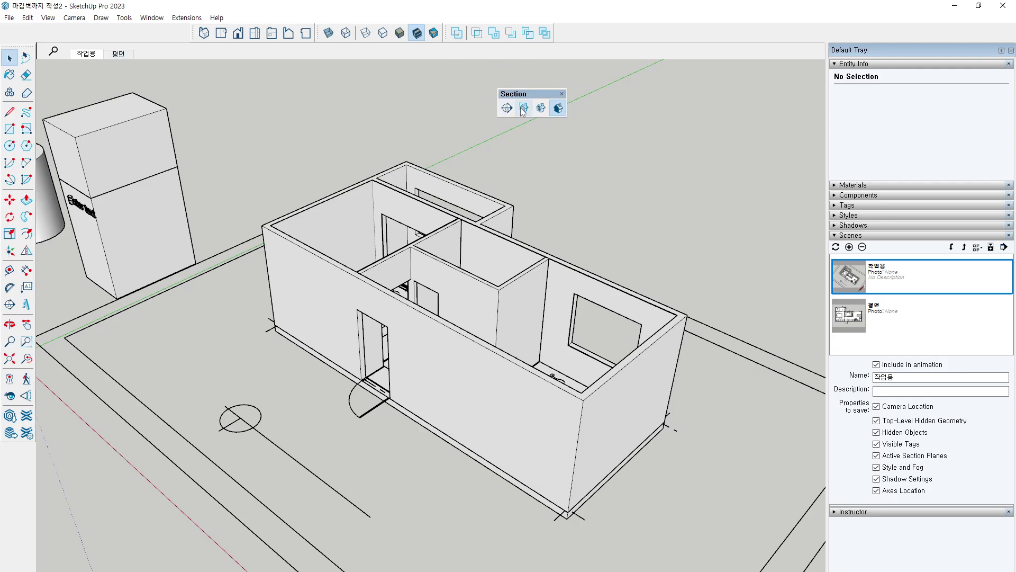
# - Turn on the section cuts so the house walls are cut open, and hide the section planes
pyautogui.click(520, 108)
pyautogui.click(540, 108)
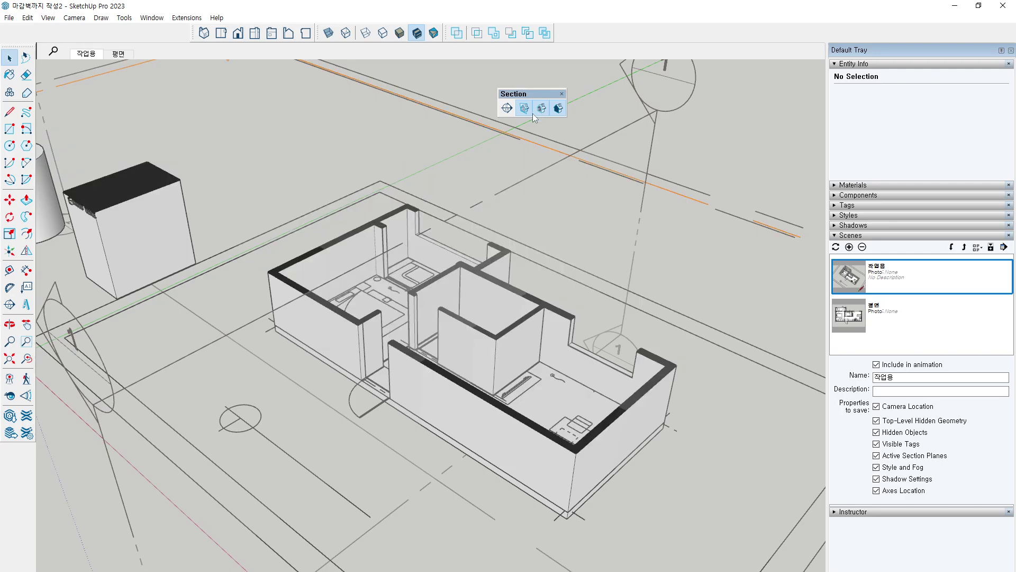
pyautogui.click(524, 109)
pyautogui.scroll(4, 440, 210)
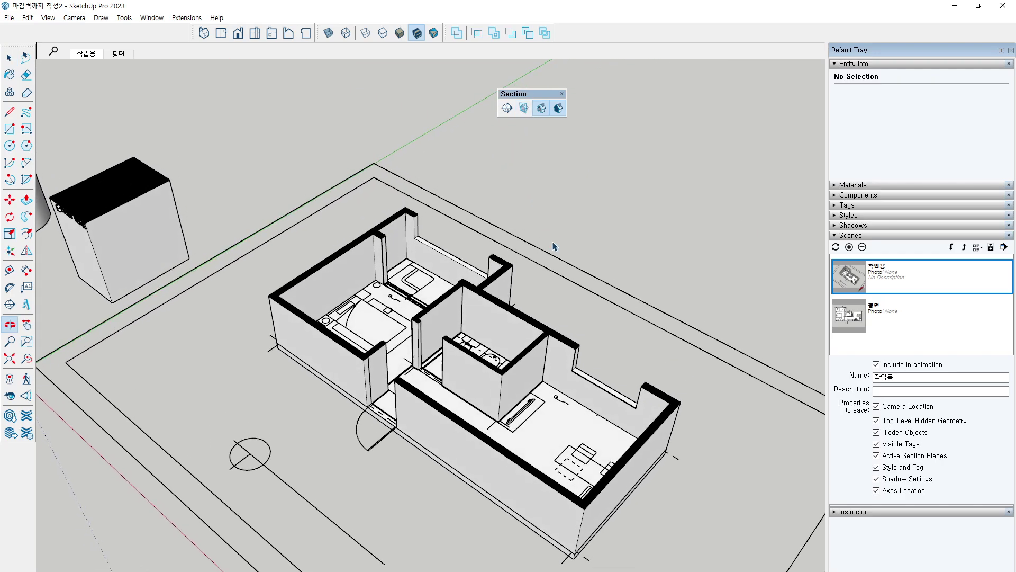
pyautogui.scroll(2, 440, 209)
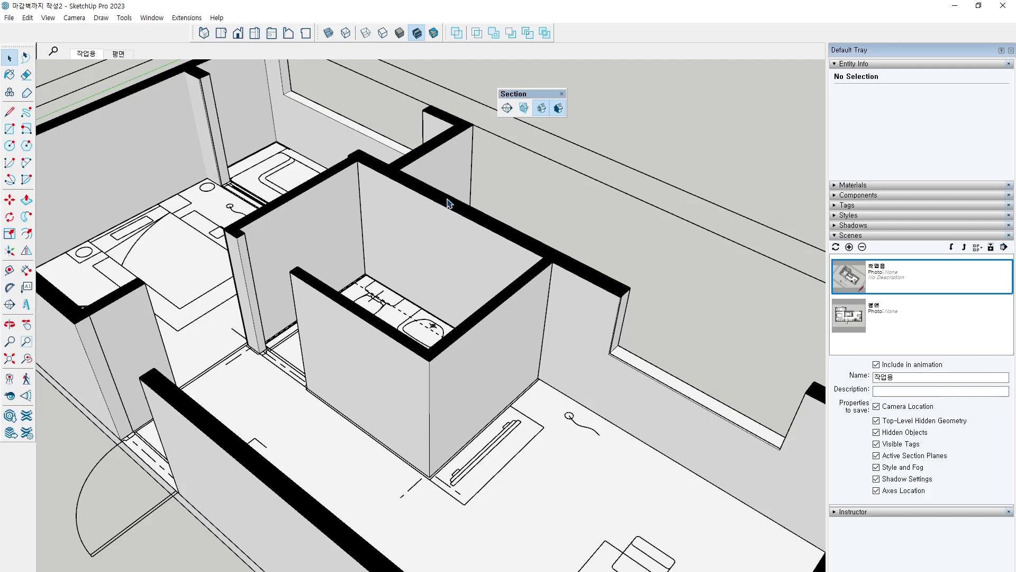
pyautogui.moveTo(488, 221)
pyautogui.mouseDown()
pyautogui.moveTo(510, 204)
pyautogui.moveTo(479, 248)
pyautogui.mouseUp()
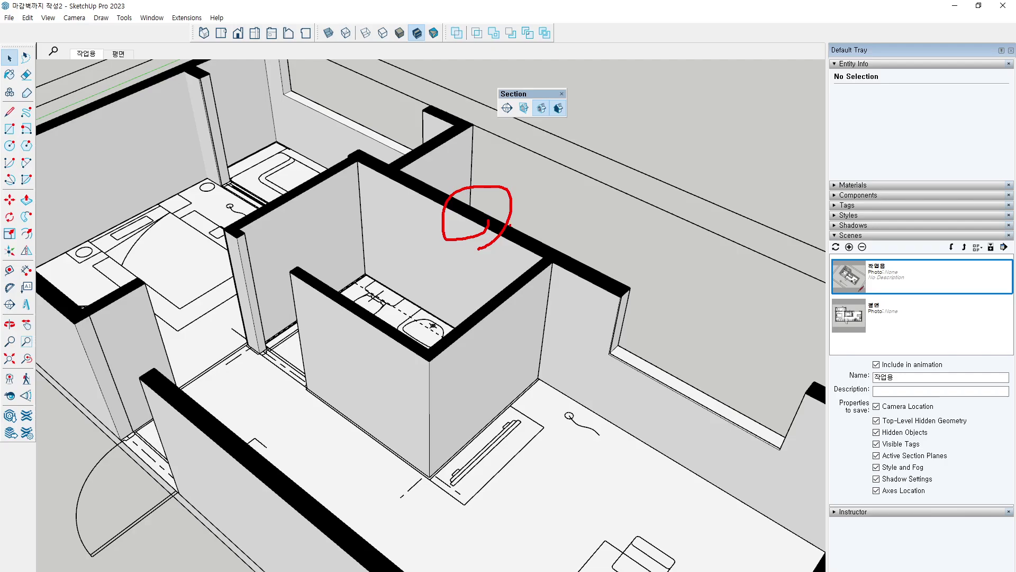
pyautogui.moveTo(506, 225); pyautogui.dragTo(507, 216)
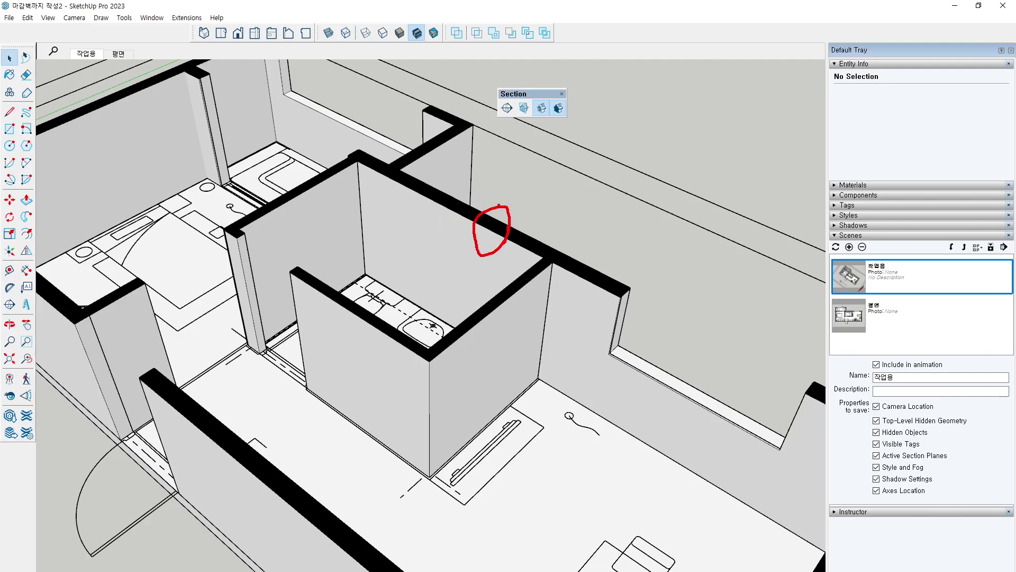
pyautogui.moveTo(511, 157)
pyautogui.mouseDown()
pyautogui.moveTo(480, 201)
pyautogui.moveTo(488, 204)
pyautogui.mouseUp()
pyautogui.press('Escape')
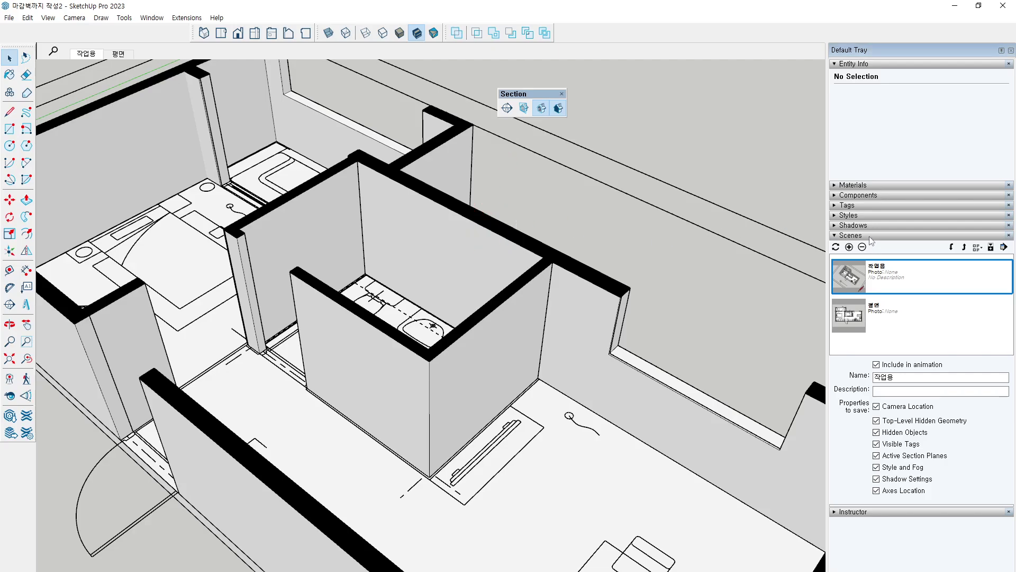
# - Collapse the Scenes and Entity Info settings and expand the Styles settings
pyautogui.click(871, 235)
pyautogui.click(858, 64)
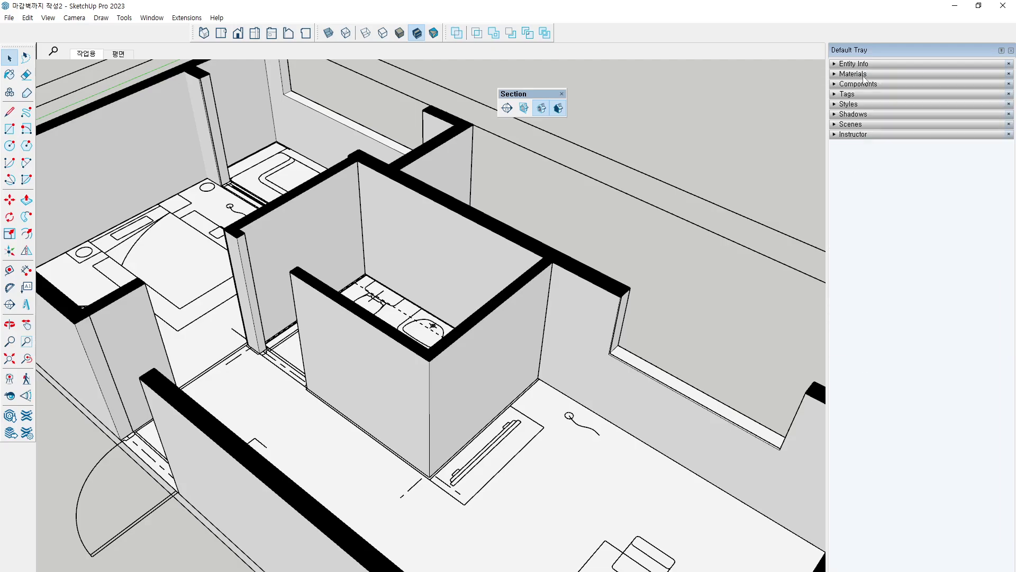
pyautogui.moveTo(806, 114); pyautogui.dragTo(886, 95)
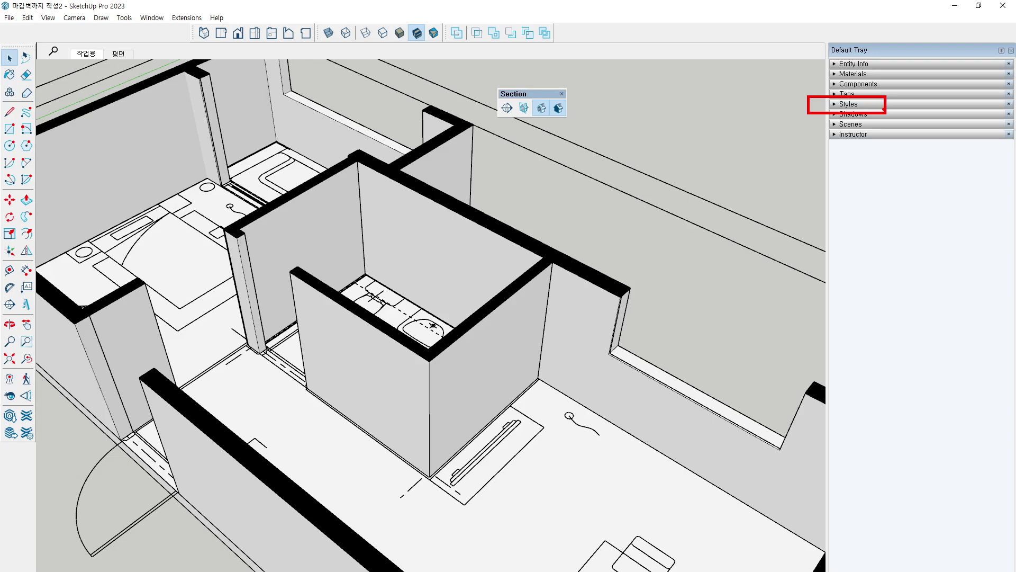
pyautogui.click(861, 103)
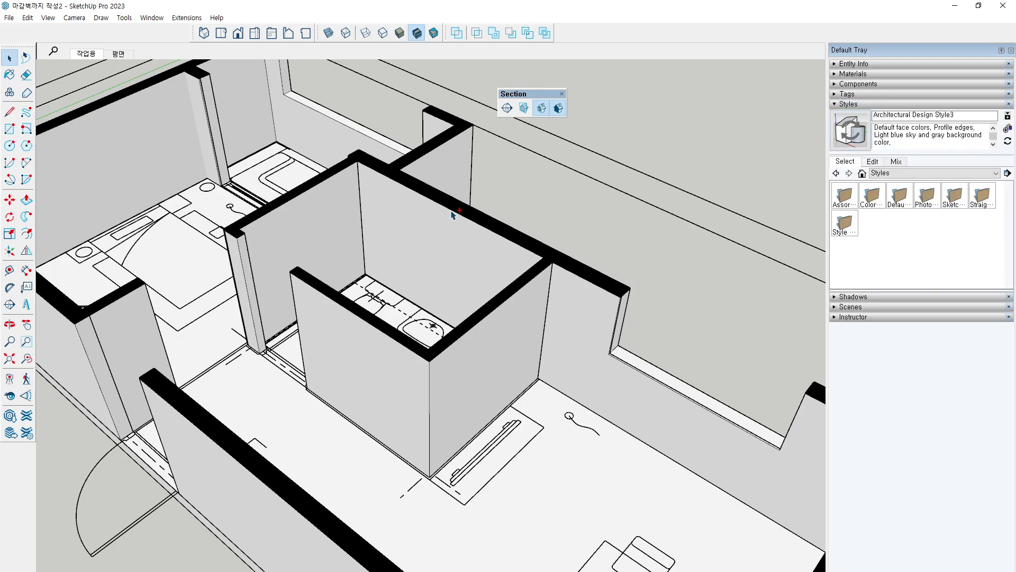
pyautogui.moveTo(636, 161)
pyautogui.mouseDown()
pyautogui.moveTo(500, 217)
pyautogui.moveTo(519, 208)
pyautogui.mouseUp()
# - Float the Styles toolbar over the model view and dock the Section toolbar in its place
pyautogui.moveTo(321, 33)
pyautogui.mouseDown()
pyautogui.moveTo(462, 169)
pyautogui.moveTo(659, 168)
pyautogui.moveTo(587, 184)
pyautogui.mouseUp()
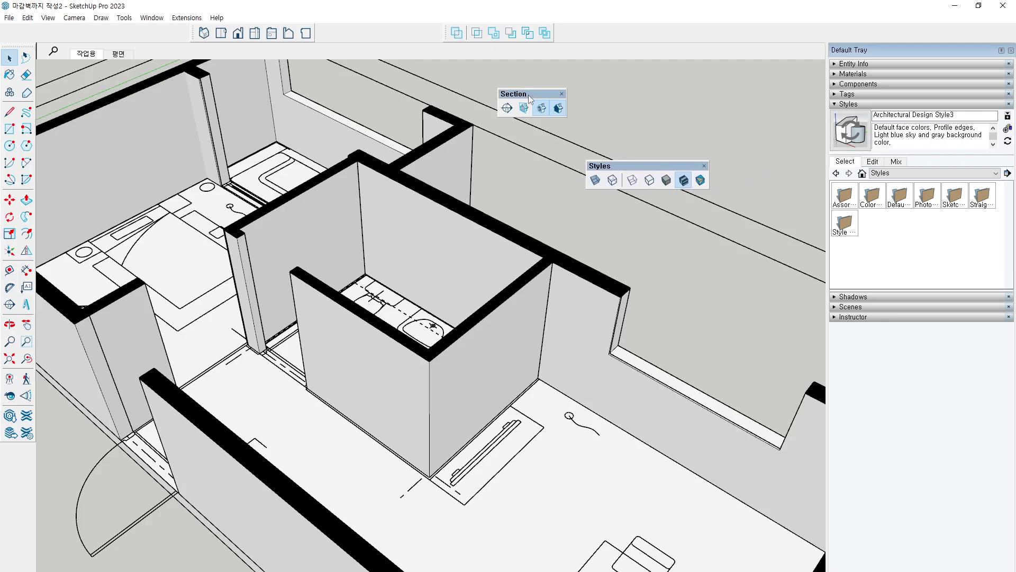
pyautogui.moveTo(529, 98); pyautogui.dragTo(347, 26)
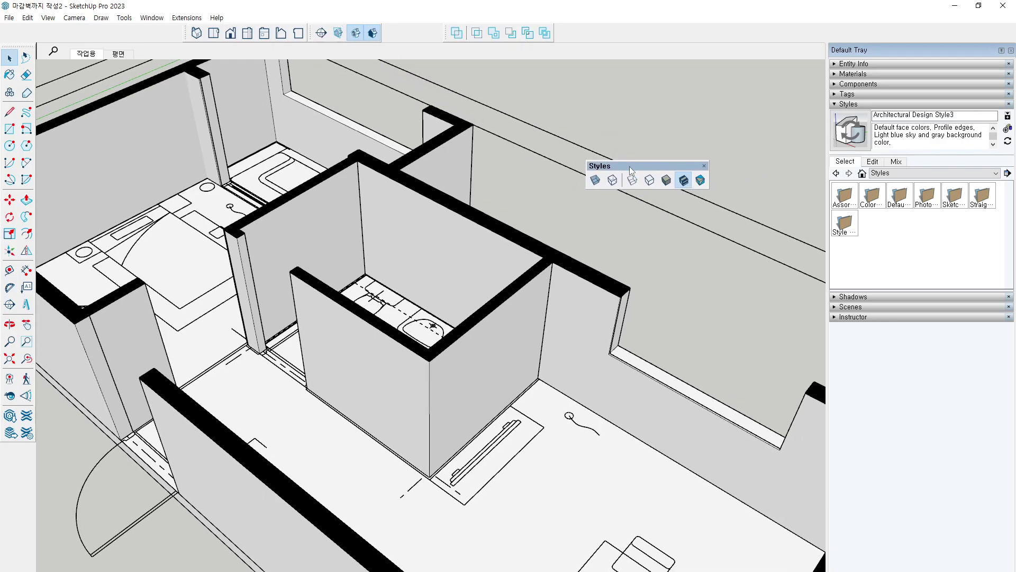
pyautogui.moveTo(630, 166); pyautogui.dragTo(714, 125)
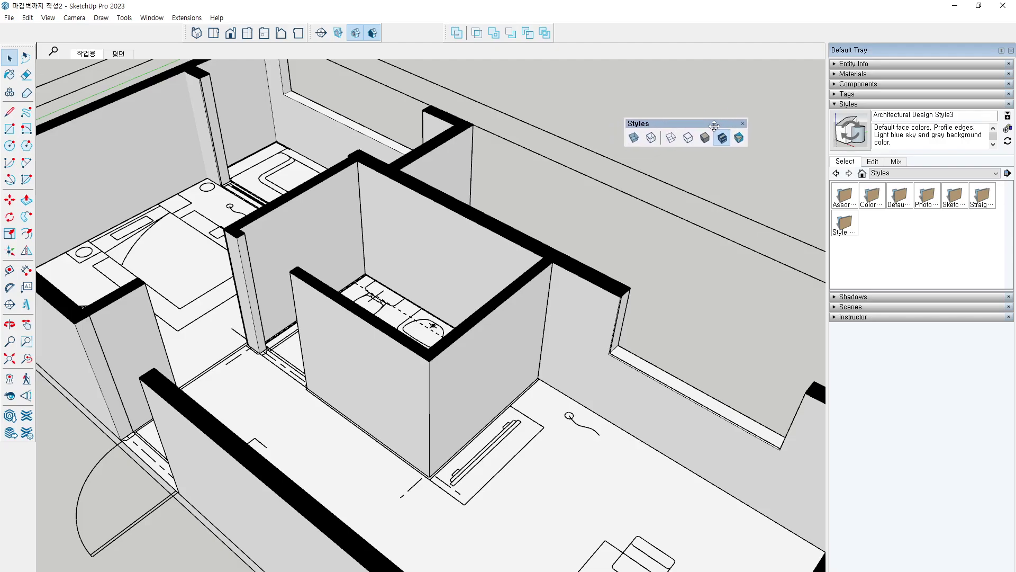
# - Create a new style in the model from the current display settings
pyautogui.click(1007, 116)
pyautogui.click(1007, 117)
pyautogui.click(1007, 130)
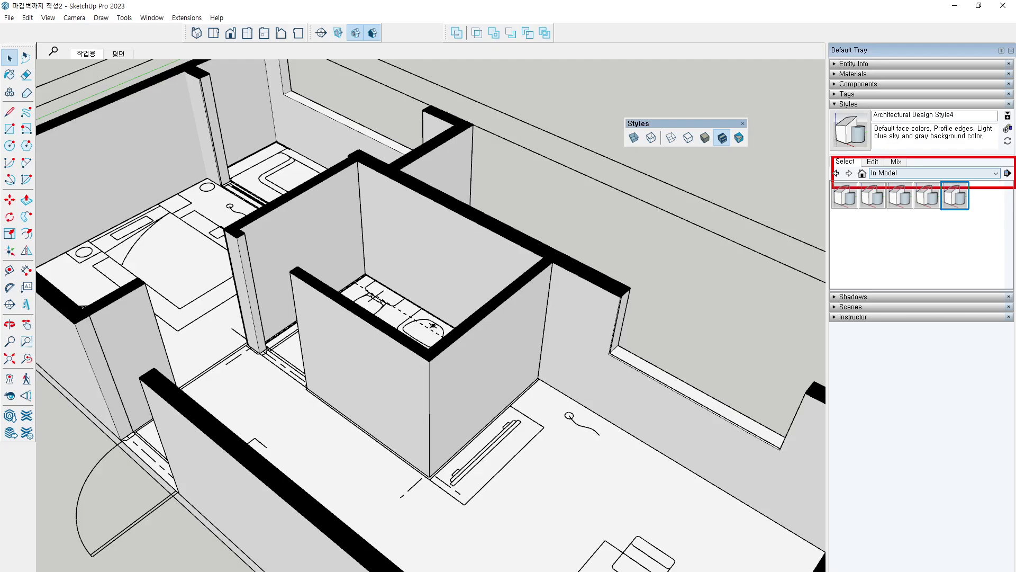
# - Check the available style collections and display the In Model collection
pyautogui.click(904, 174)
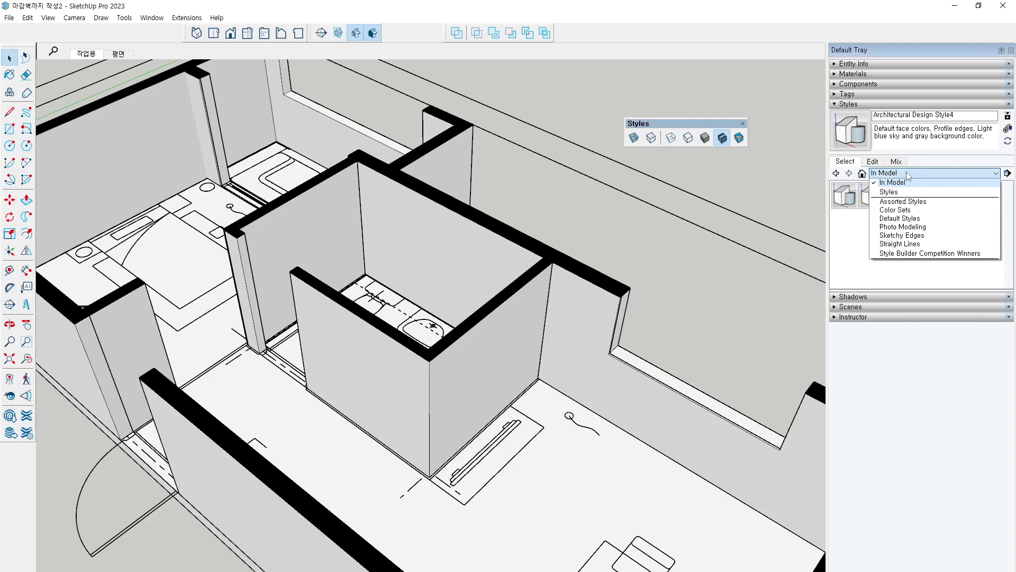
pyautogui.click(838, 164)
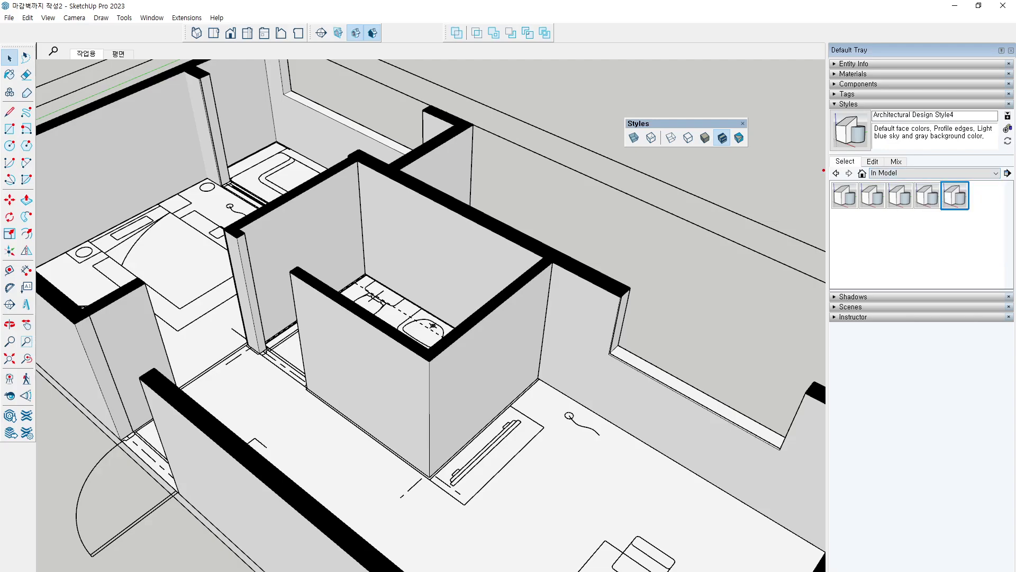
pyautogui.click(918, 173)
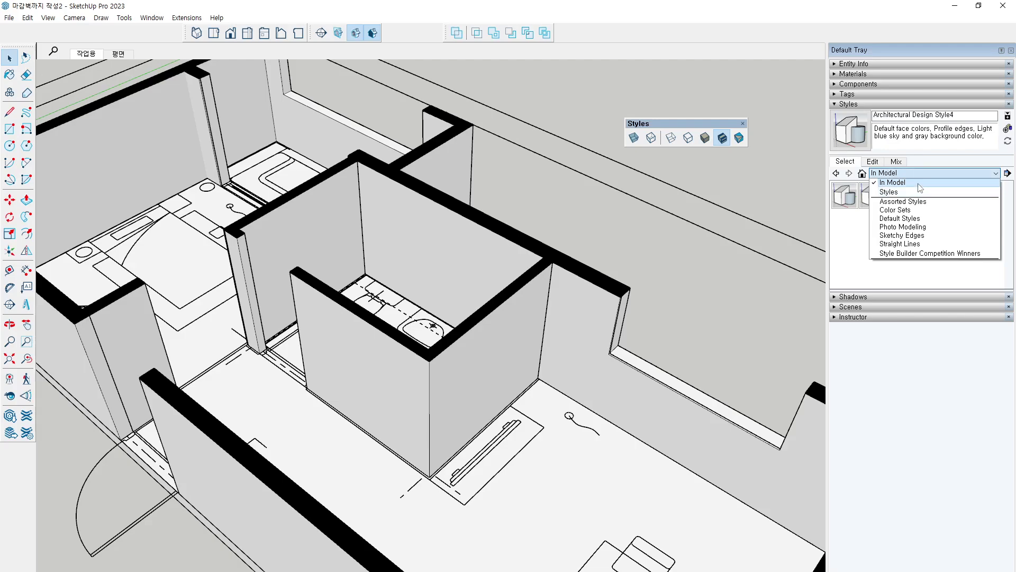
pyautogui.click(918, 183)
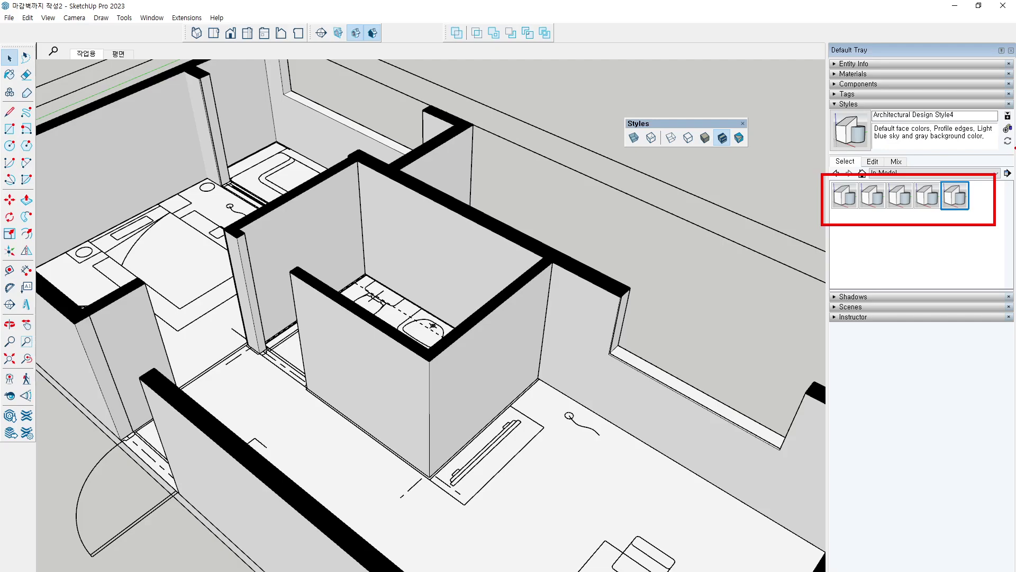
# - Apply the In Model styles one after another to compare their section display, ending on Architectural Design Style
pyautogui.click(873, 198)
pyautogui.click(900, 200)
pyautogui.click(928, 197)
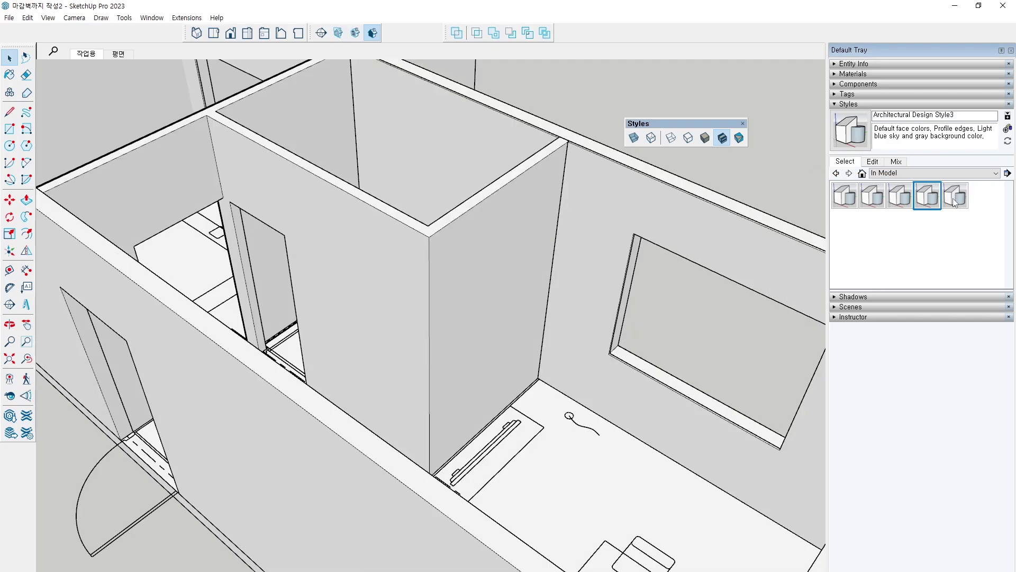
pyautogui.click(955, 201)
pyautogui.click(843, 197)
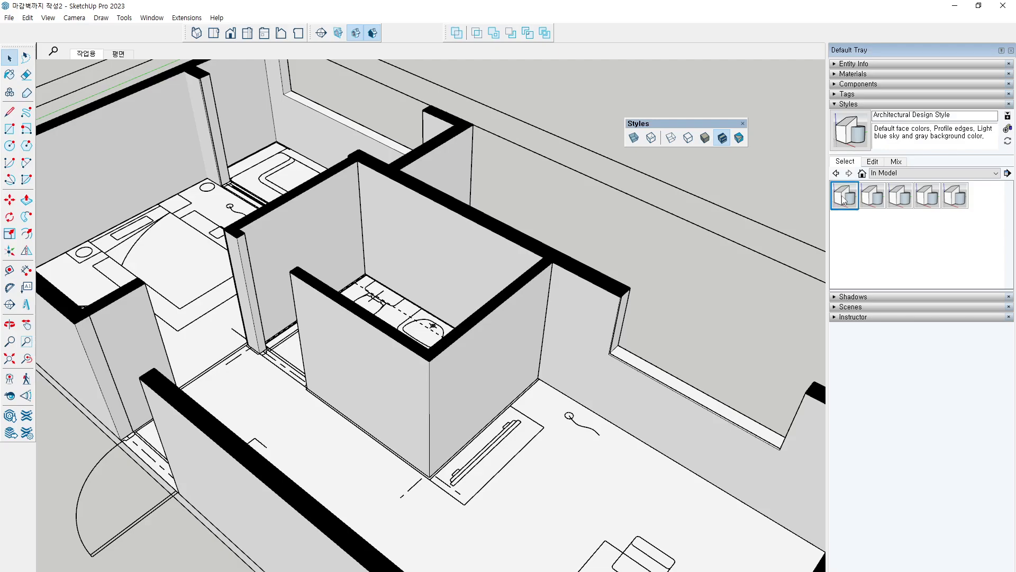
pyautogui.click(946, 199)
pyautogui.click(929, 199)
pyautogui.click(901, 202)
pyautogui.click(876, 202)
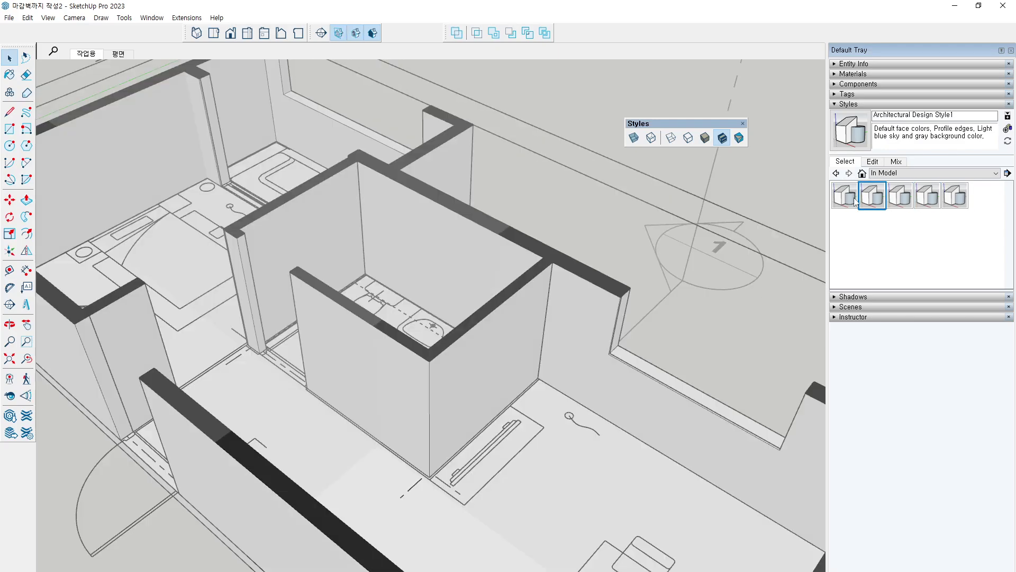
pyautogui.click(843, 199)
pyautogui.click(956, 200)
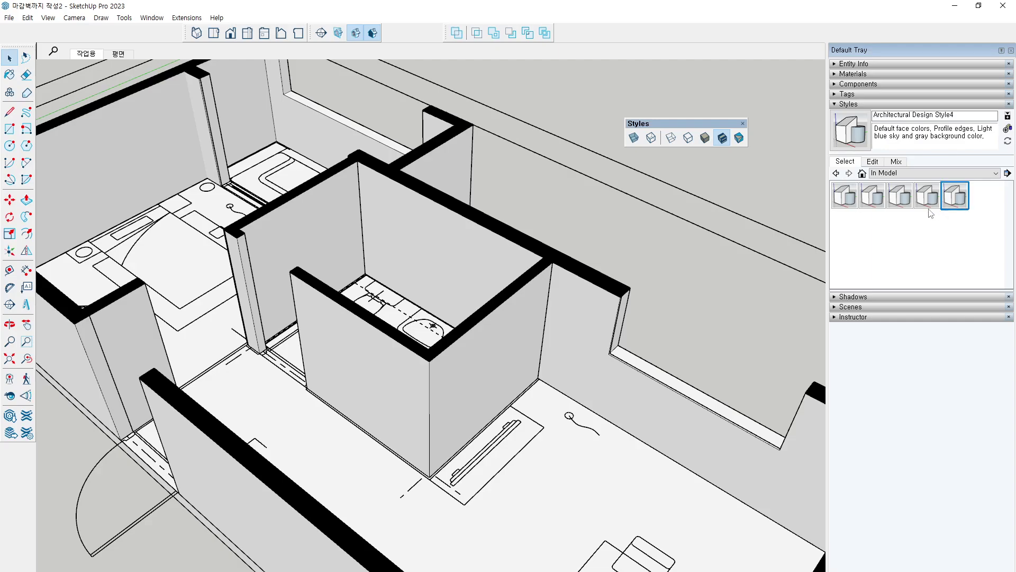
pyautogui.click(846, 202)
# - Show the style library folders and open the Assorted Styles collection
pyautogui.click(903, 173)
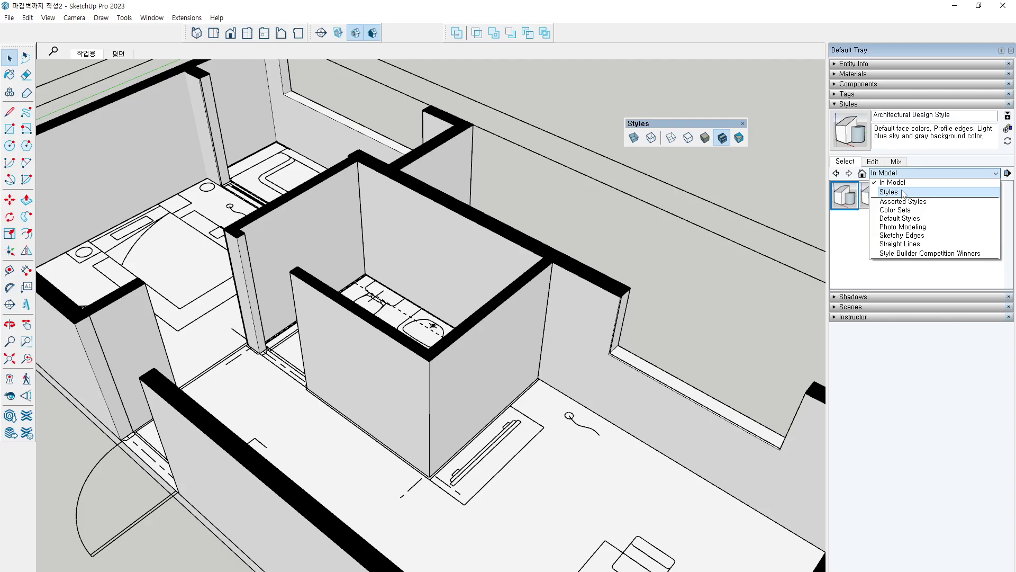
pyautogui.click(903, 194)
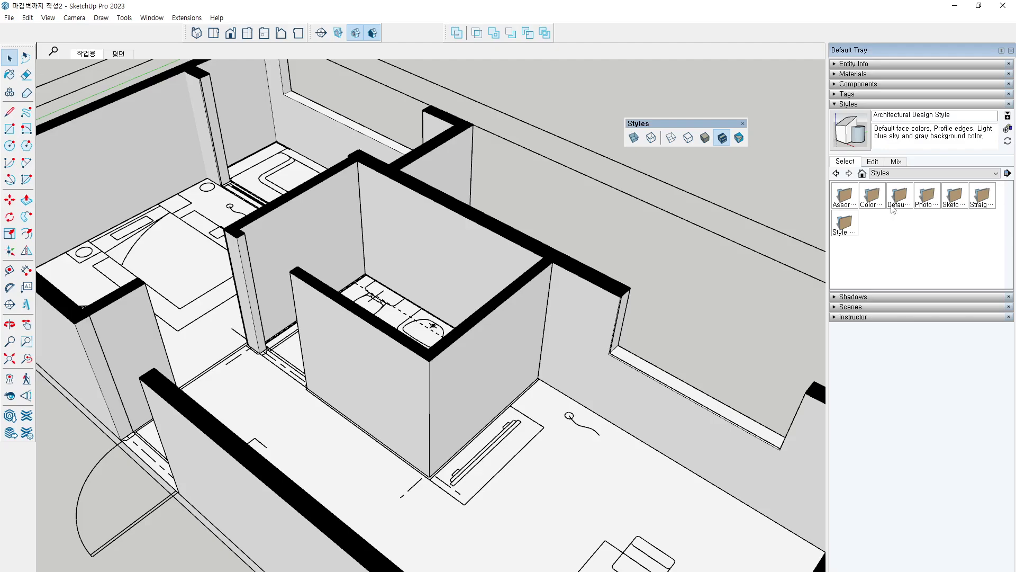
pyautogui.doubleClick(846, 200)
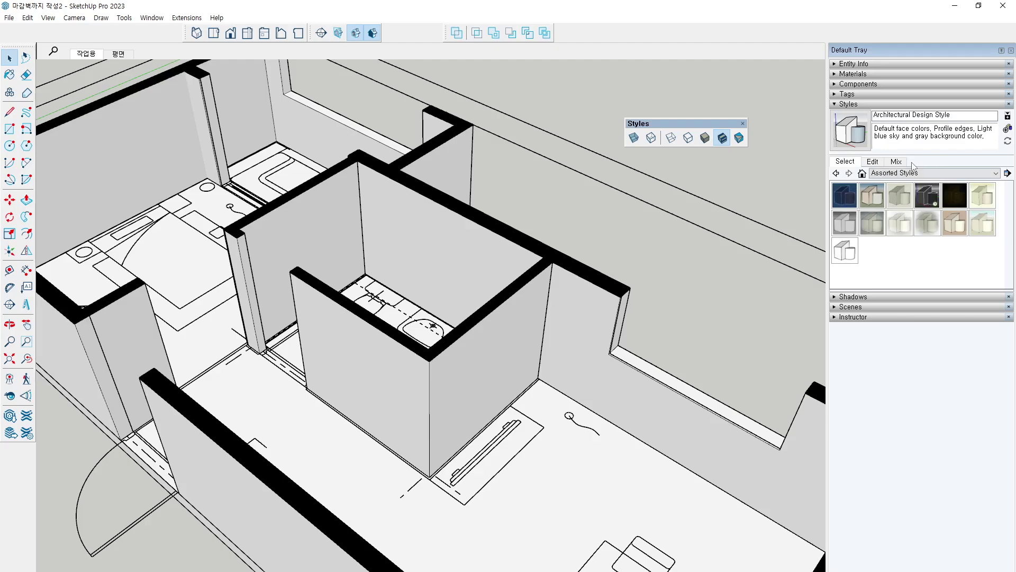
pyautogui.click(914, 175)
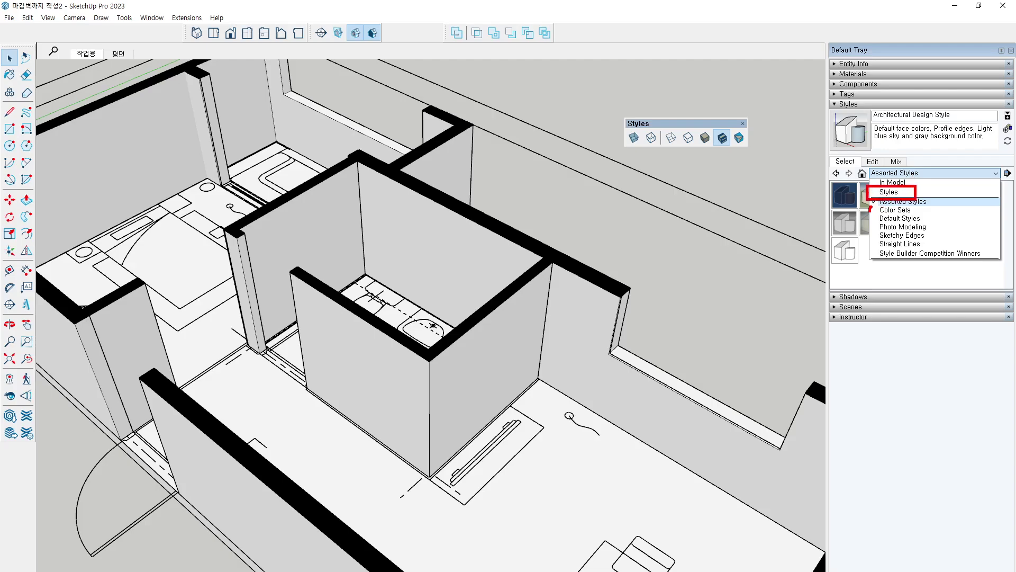
pyautogui.moveTo(870, 210); pyautogui.dragTo(865, 279)
pyautogui.moveTo(819, 220)
pyautogui.mouseDown()
pyautogui.moveTo(858, 220)
pyautogui.moveTo(858, 237)
pyautogui.moveTo(934, 217)
pyautogui.mouseUp()
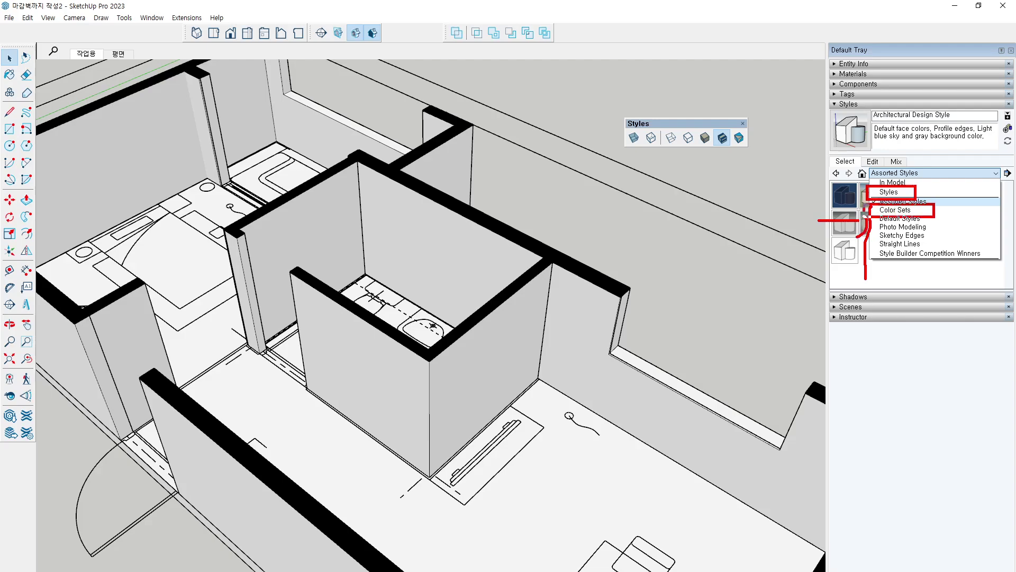
pyautogui.moveTo(863, 222); pyautogui.dragTo(939, 235)
pyautogui.moveTo(868, 228); pyautogui.dragTo(940, 240)
pyautogui.press('Escape')
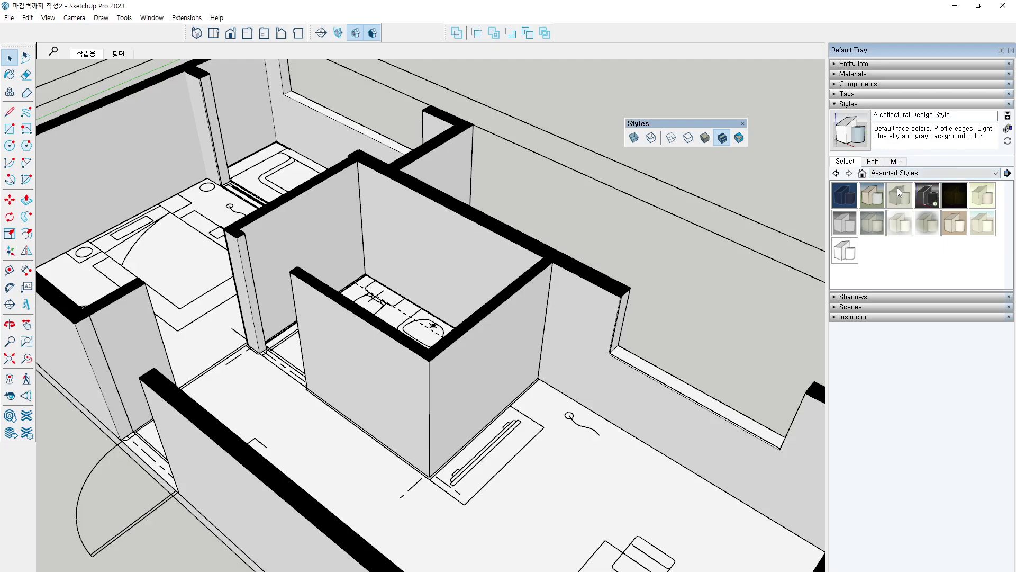
# - Open the Sketchy Edges collection and try its first four styles on the model, from Airbrush to Brush Strokes Wide
pyautogui.click(897, 178)
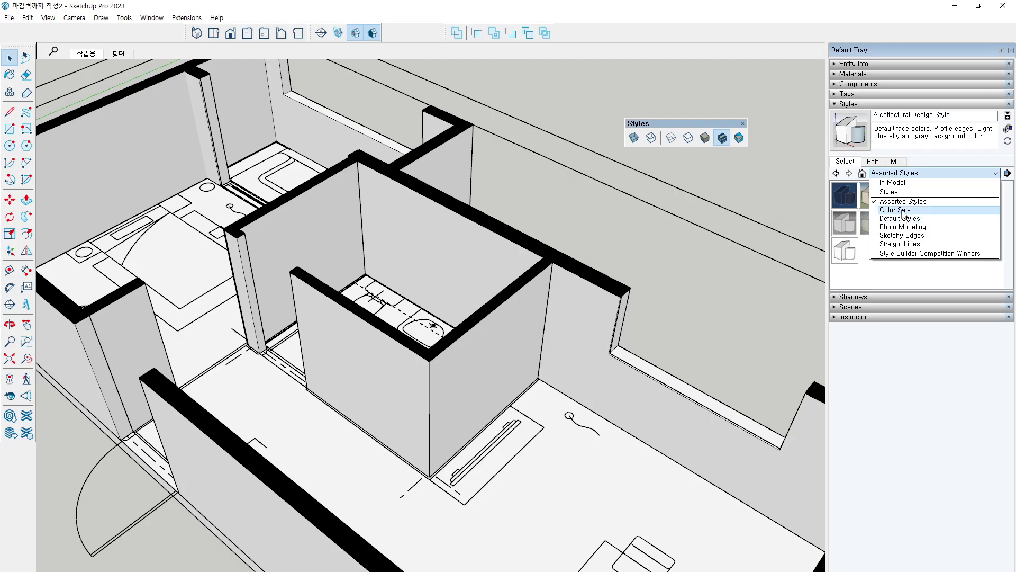
pyautogui.click(889, 238)
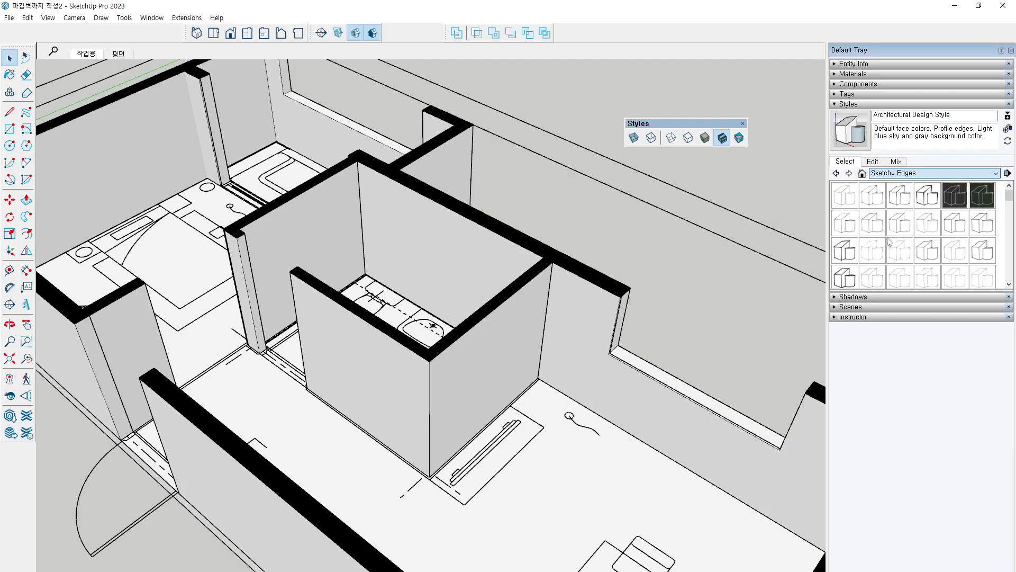
pyautogui.click(849, 205)
pyautogui.scroll(-10, 371, 197)
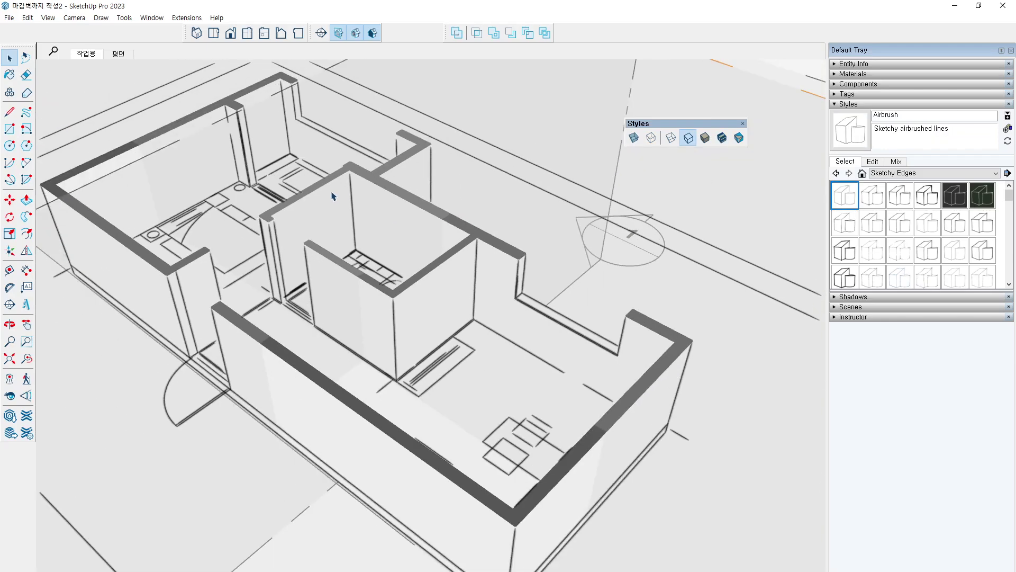
pyautogui.click(875, 205)
pyautogui.click(907, 201)
pyautogui.click(926, 203)
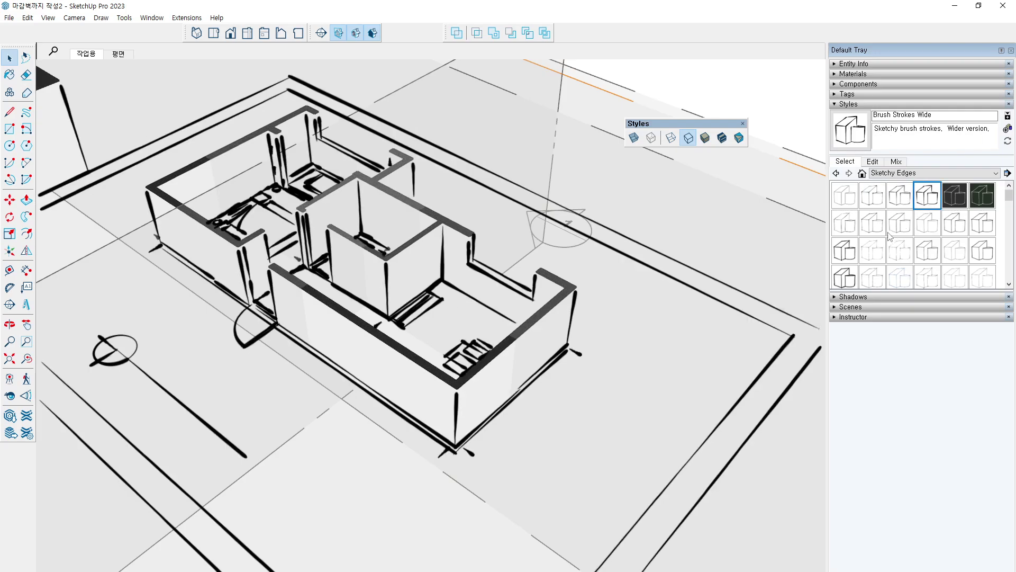
# - Try more Sketchy Edges styles, including Dry Erase Marker Wide, and apply Marker Wide to the model
pyautogui.click(913, 221)
pyautogui.click(846, 253)
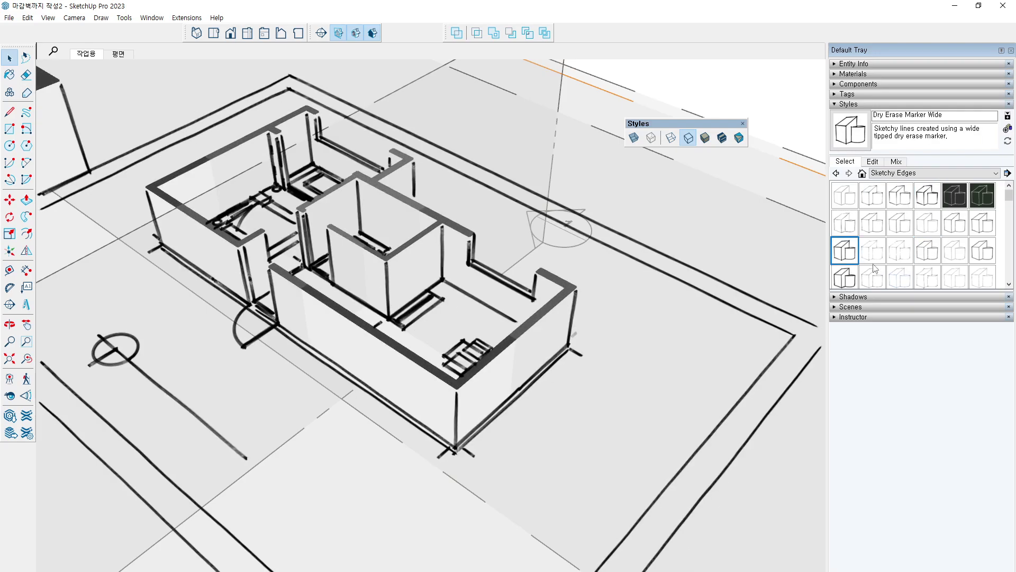
pyautogui.click(872, 272)
pyautogui.click(843, 278)
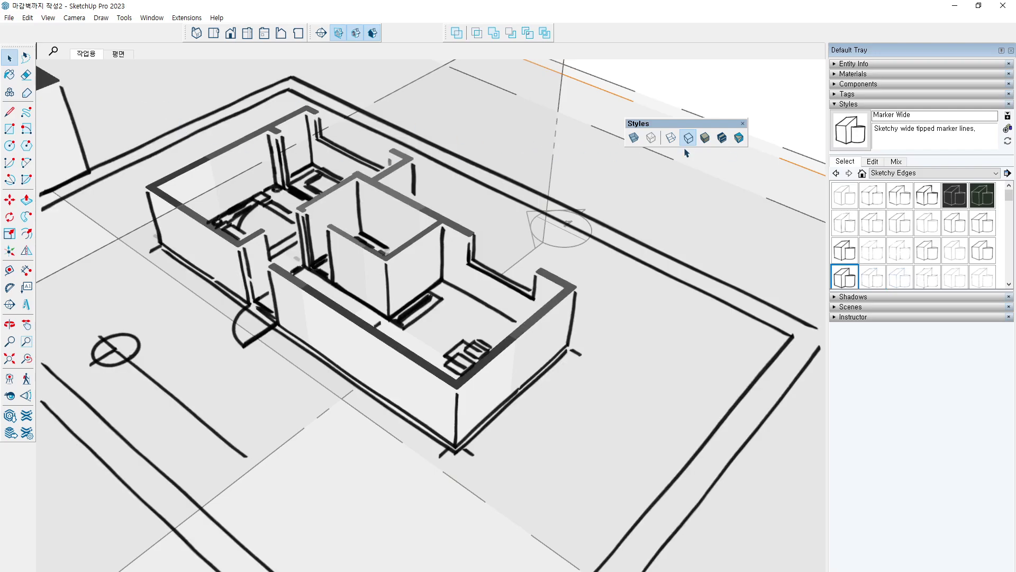
# - Hide the section planes and turn off the section cuts to show the full-height walls in the sketchy style
pyautogui.click(356, 33)
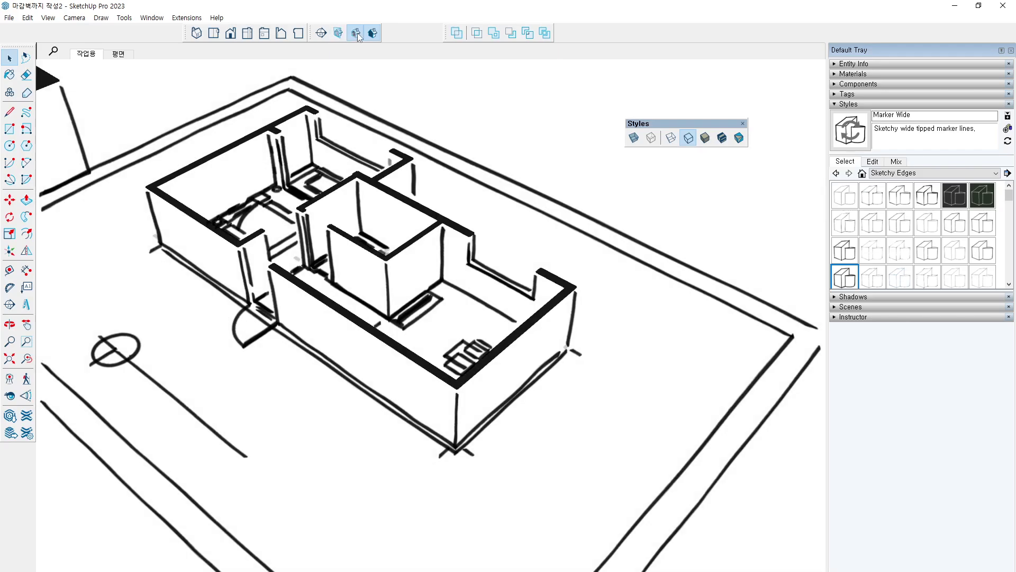
pyautogui.moveTo(571, 243)
pyautogui.mouseDown(button='middle')
pyautogui.moveTo(536, 221)
pyautogui.moveTo(475, 224)
pyautogui.moveTo(443, 186)
pyautogui.mouseUp(button='middle')
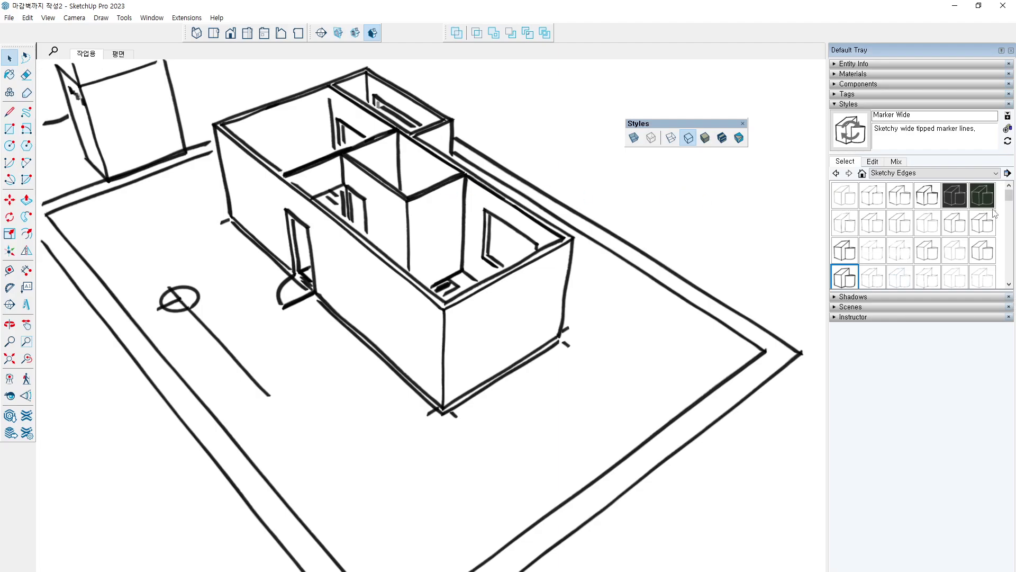
# - Apply the Chalk on Blackboard style to the model and hide its section planes and section cuts to show the full-height walls
pyautogui.click(957, 198)
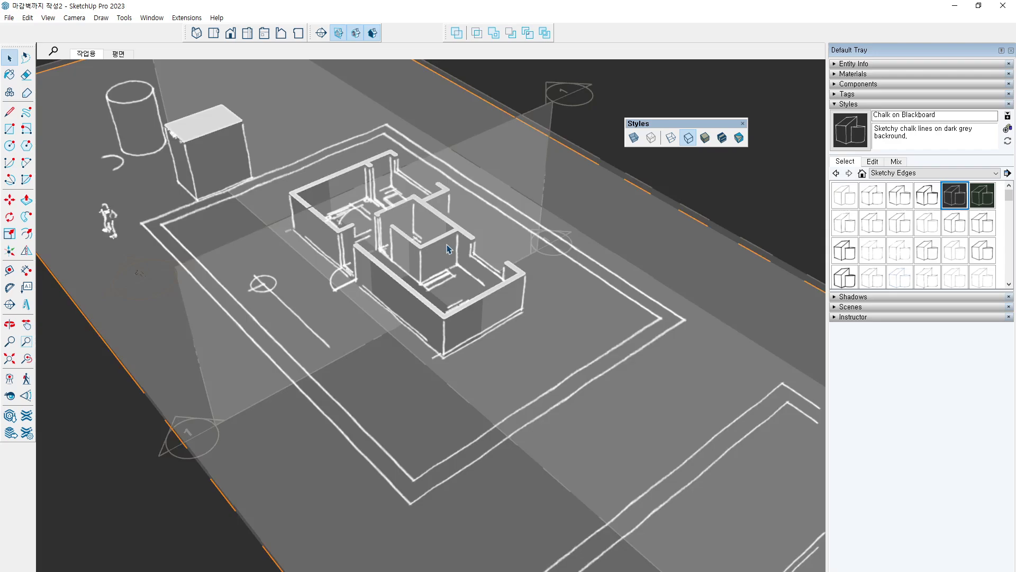
pyautogui.click(339, 33)
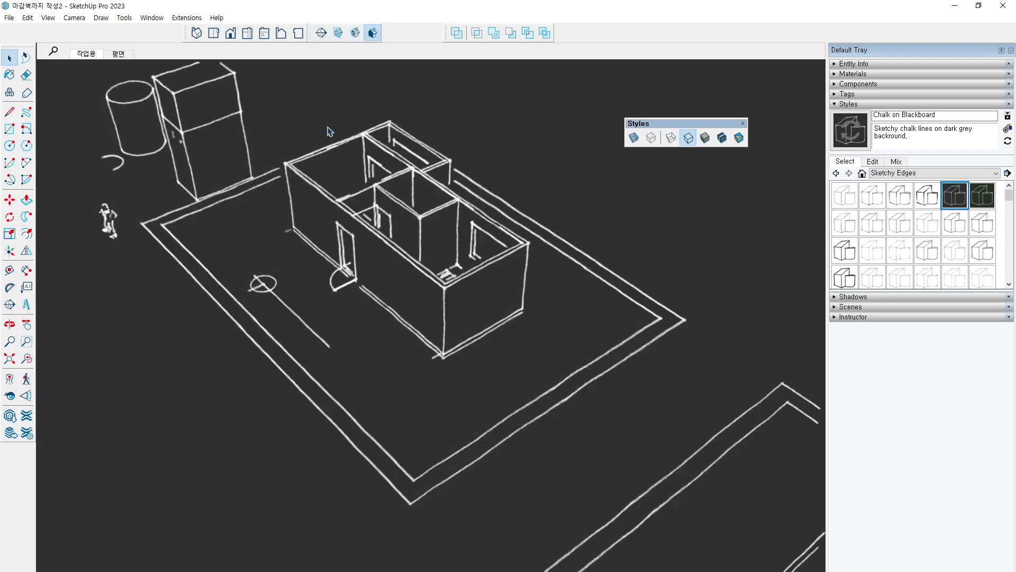
pyautogui.moveTo(448, 264); pyautogui.dragTo(458, 164, button='middle')
pyautogui.scroll(2, 418, 126)
pyautogui.moveTo(428, 124); pyautogui.dragTo(491, 118, button='middle')
pyautogui.scroll(3, 550, 173)
pyautogui.moveTo(551, 177)
pyautogui.mouseDown(button='middle')
pyautogui.moveTo(579, 186)
pyautogui.moveTo(582, 172)
pyautogui.moveTo(573, 183)
pyautogui.moveTo(565, 175)
pyautogui.mouseUp(button='middle')
pyautogui.press('space')
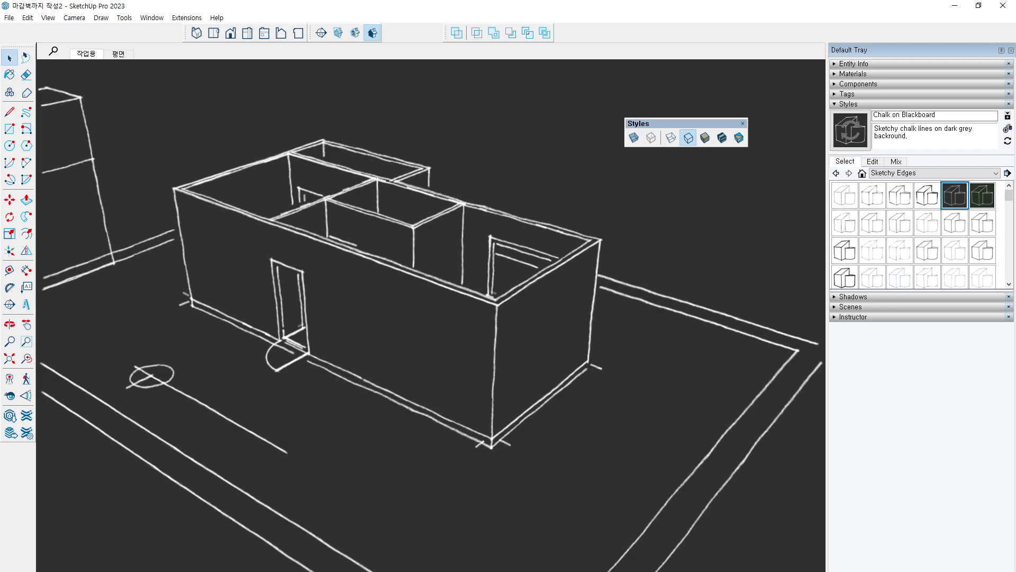
# - Open the Straight Lines collection, try its styles from 10pix downward, and apply Straight Lines 07pix to the model
pyautogui.click(905, 173)
pyautogui.click(904, 244)
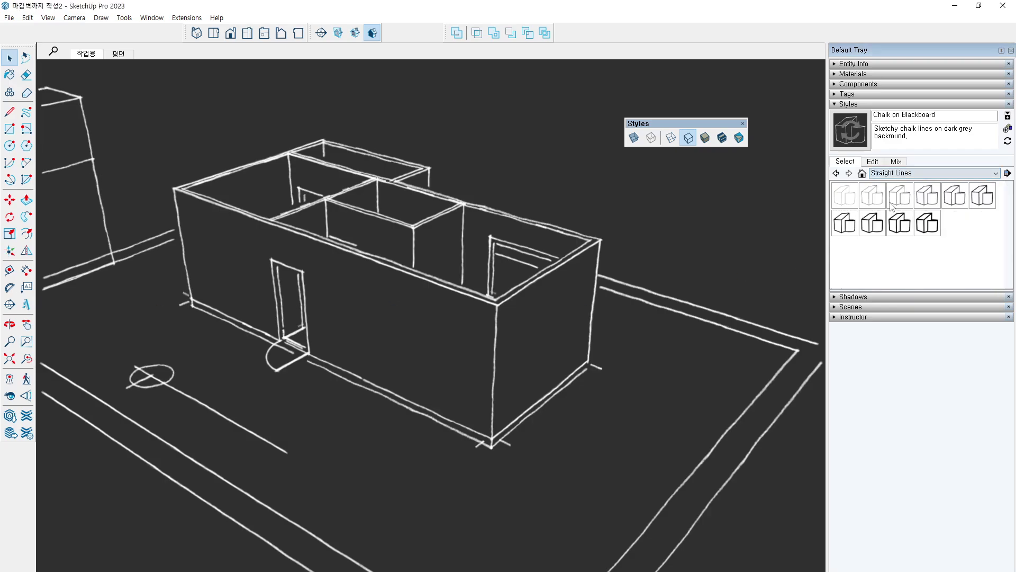
pyautogui.click(929, 234)
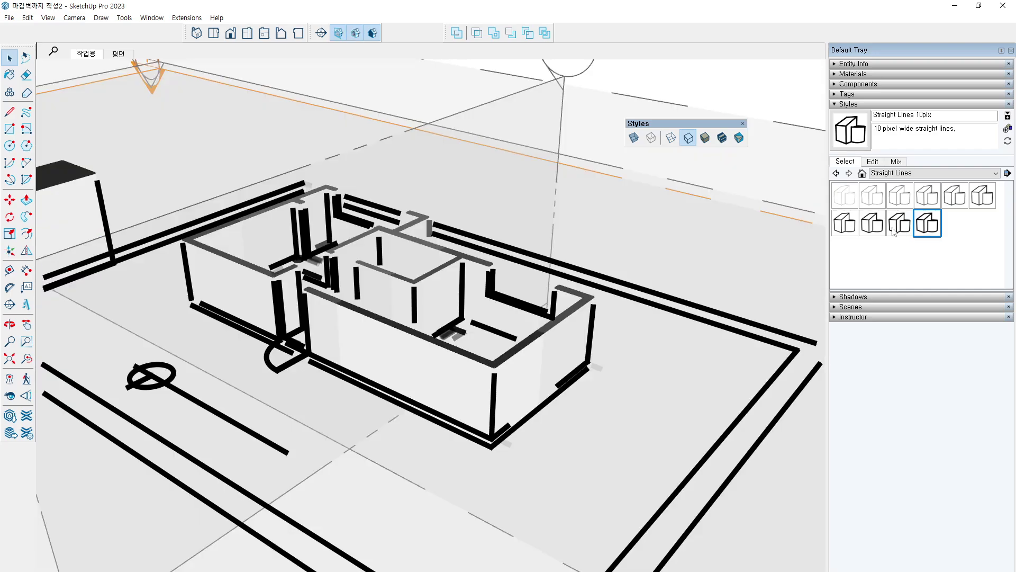
pyautogui.click(899, 231)
pyautogui.click(864, 232)
pyautogui.click(844, 224)
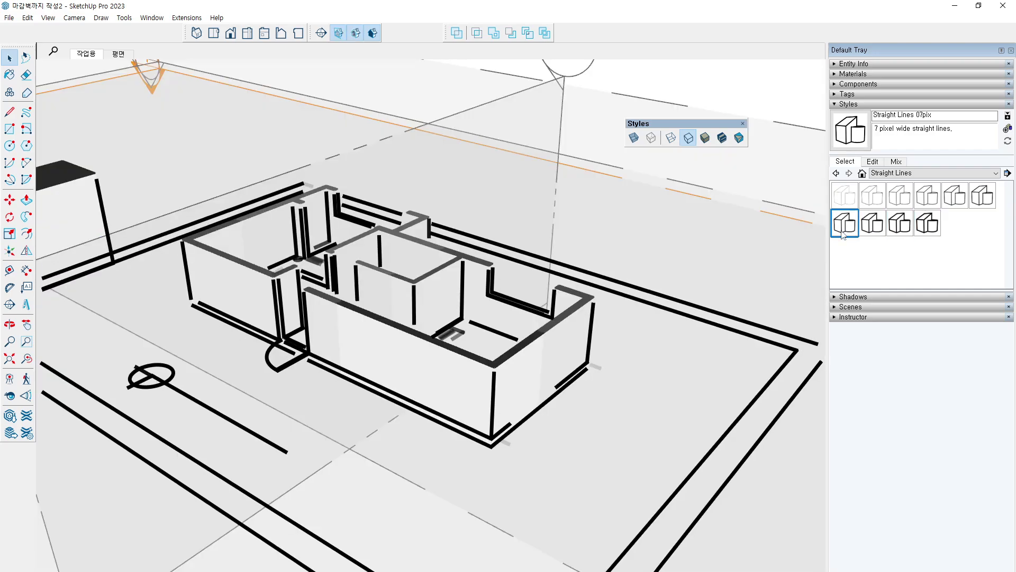
# - Hide the section planes and section cuts to view the whole house in the 7-pixel line style
pyautogui.click(342, 34)
pyautogui.click(356, 33)
pyautogui.moveTo(467, 127); pyautogui.dragTo(451, 163, button='middle')
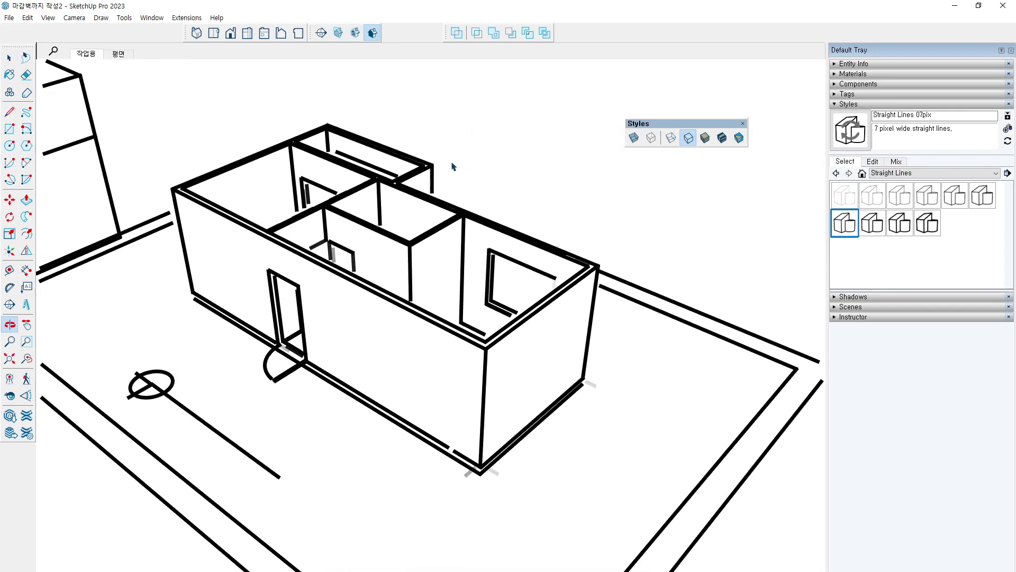
pyautogui.scroll(-2, 476, 142)
pyautogui.scroll(-2, 406, 229)
pyautogui.scroll(2, 472, 222)
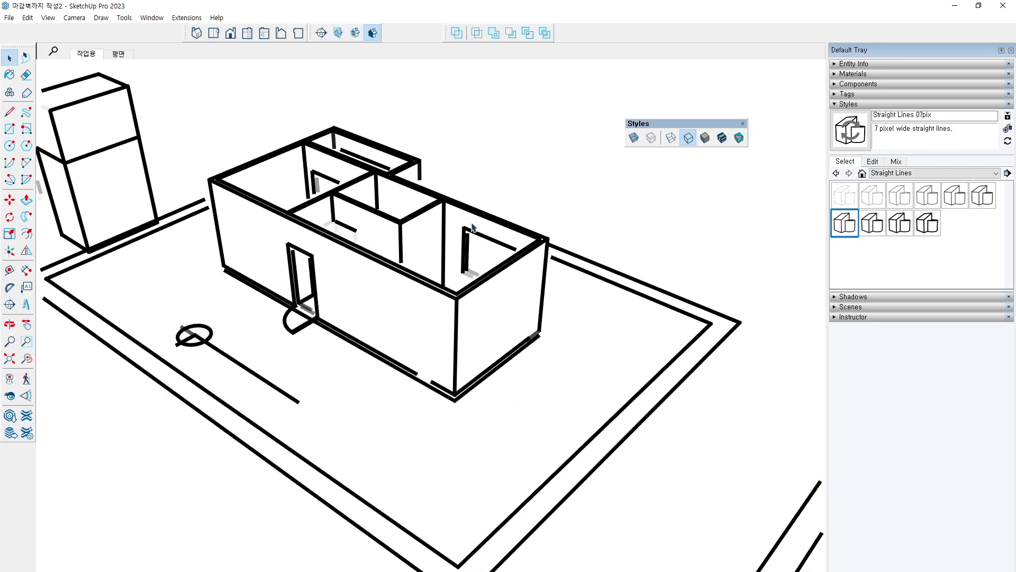
pyautogui.scroll(2, 472, 227)
pyautogui.moveTo(422, 222); pyautogui.dragTo(465, 192, button='middle')
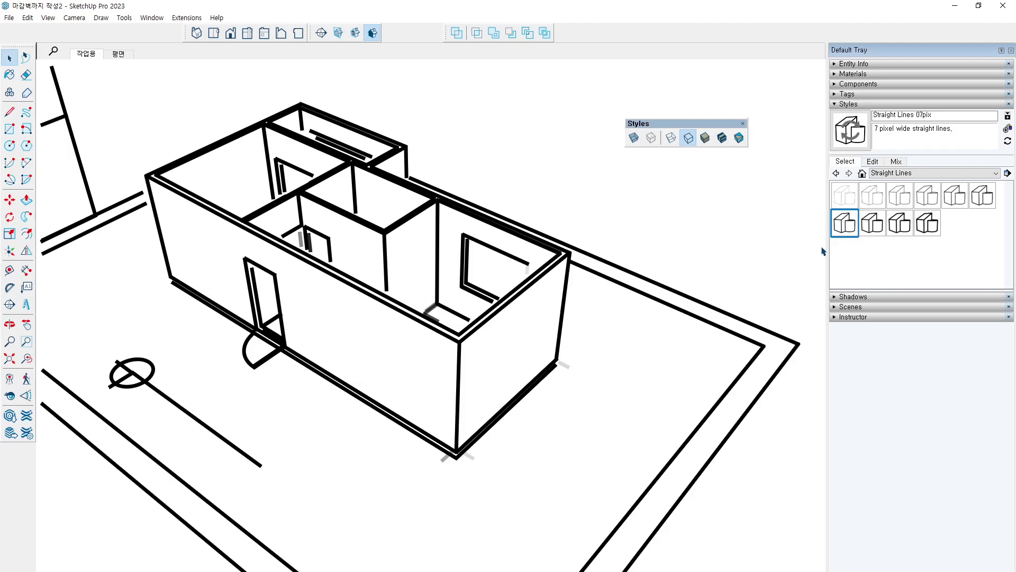
# - Return to the In Model style collection and apply the Architectural Design Style to the house
pyautogui.click(888, 172)
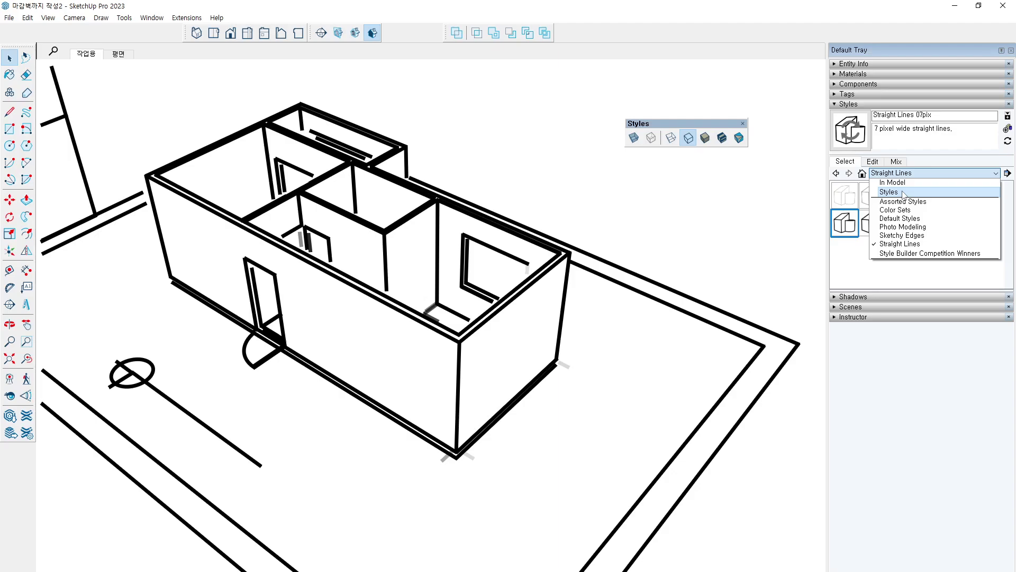
pyautogui.click(900, 243)
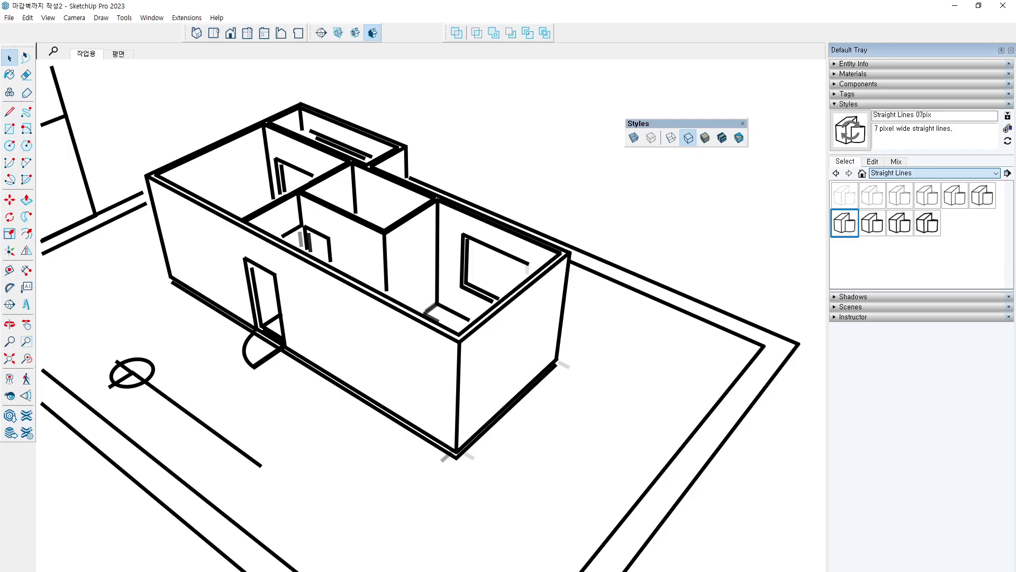
pyautogui.click(901, 173)
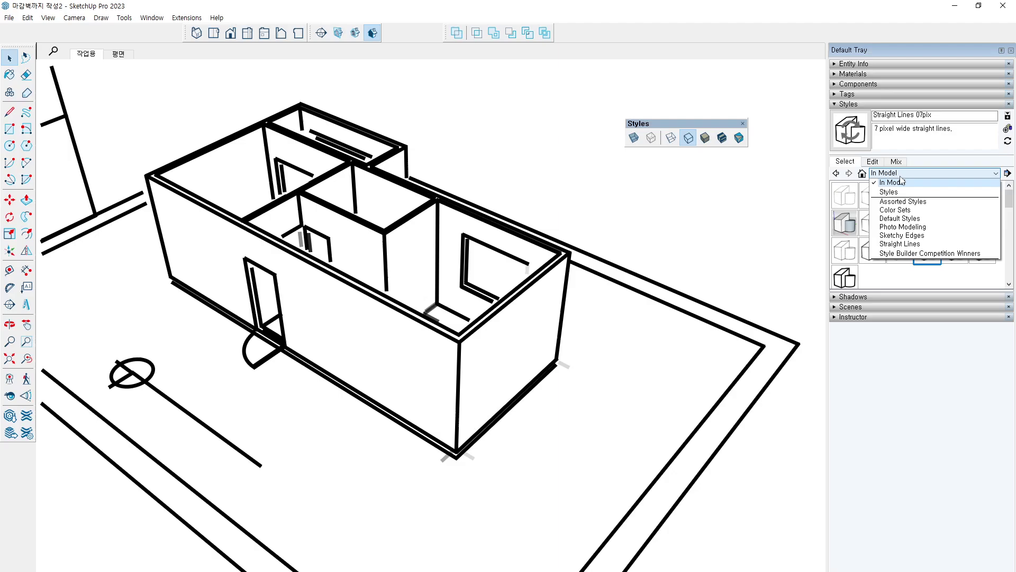
pyautogui.click(902, 181)
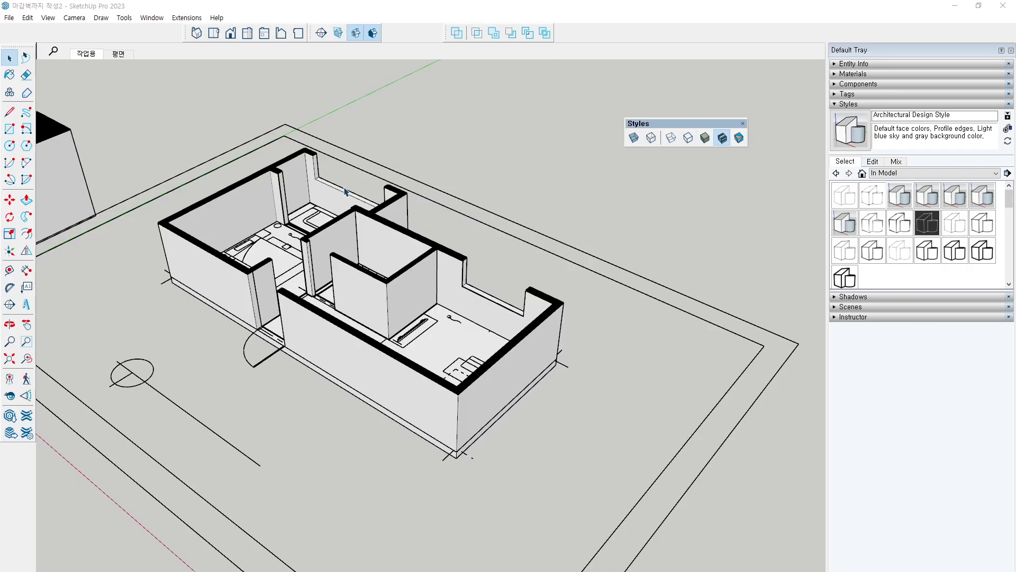
pyautogui.moveTo(574, 237); pyautogui.dragTo(568, 244, button='middle')
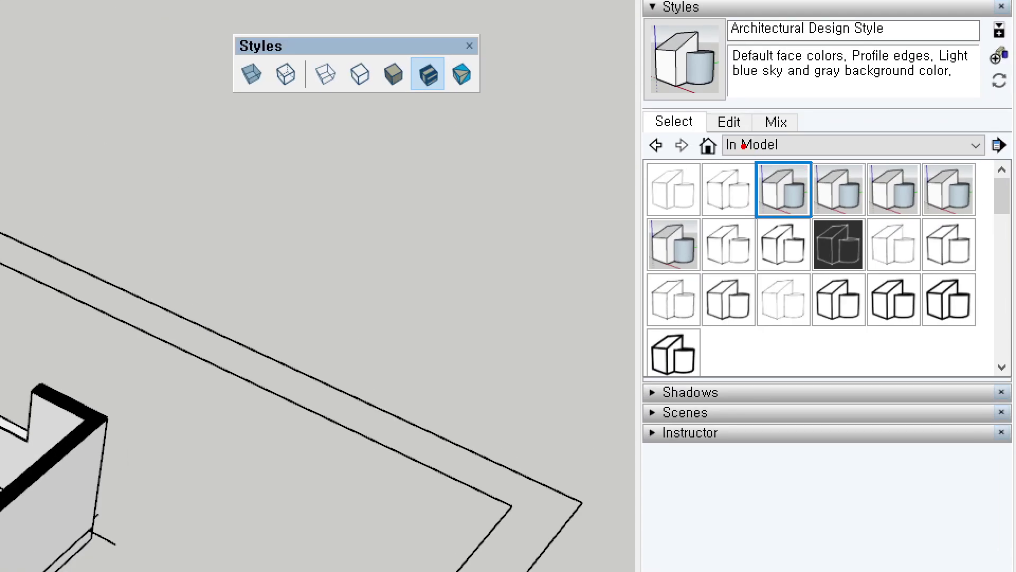
pyautogui.moveTo(744, 147); pyautogui.dragTo(820, 228)
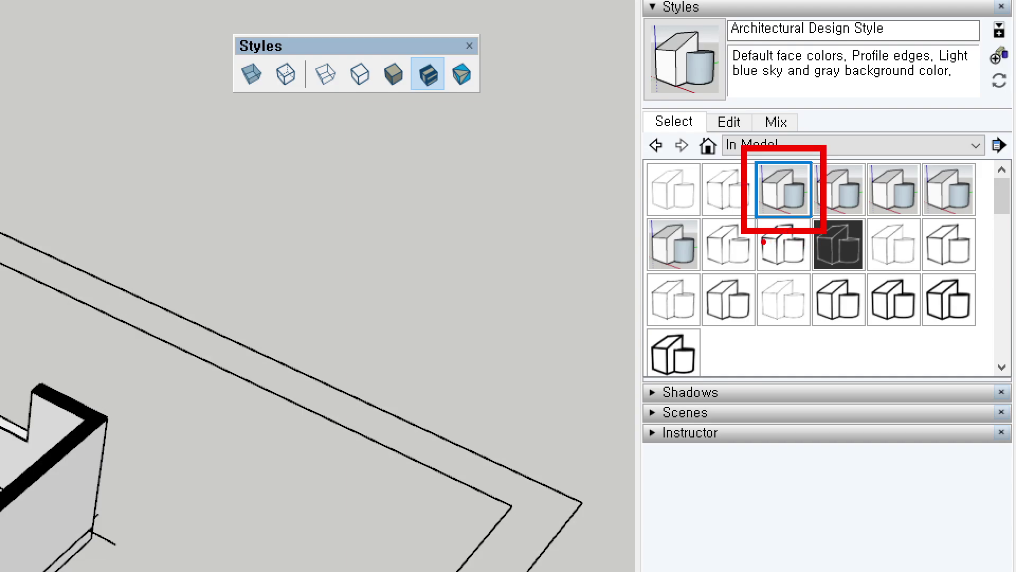
pyautogui.moveTo(729, 235); pyautogui.dragTo(842, 236)
pyautogui.press('Escape')
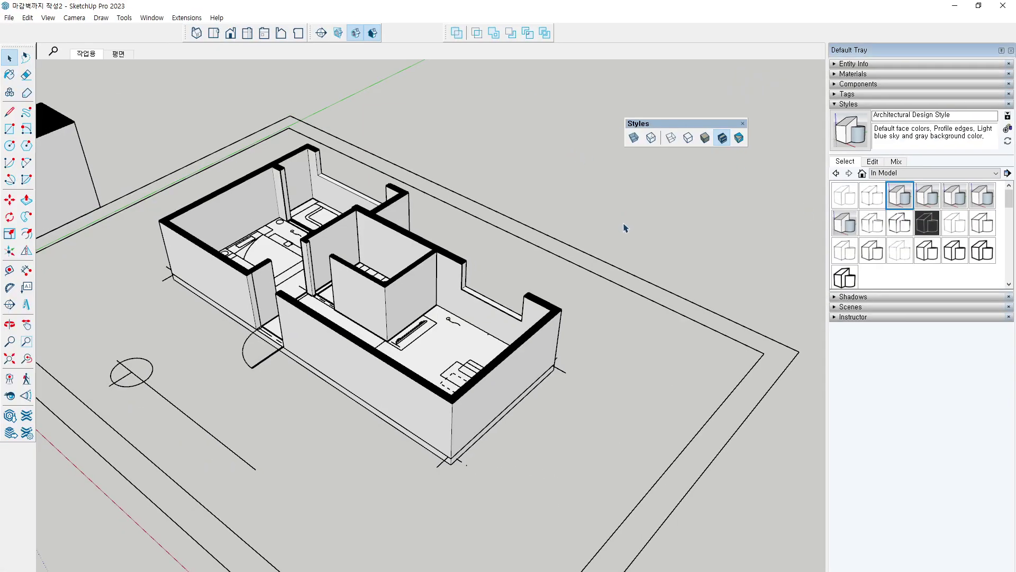
# - Turn off the section cuts in the Architectural Design Style so the house walls display at full height
pyautogui.click(356, 33)
pyautogui.scroll(-5, 446, 113)
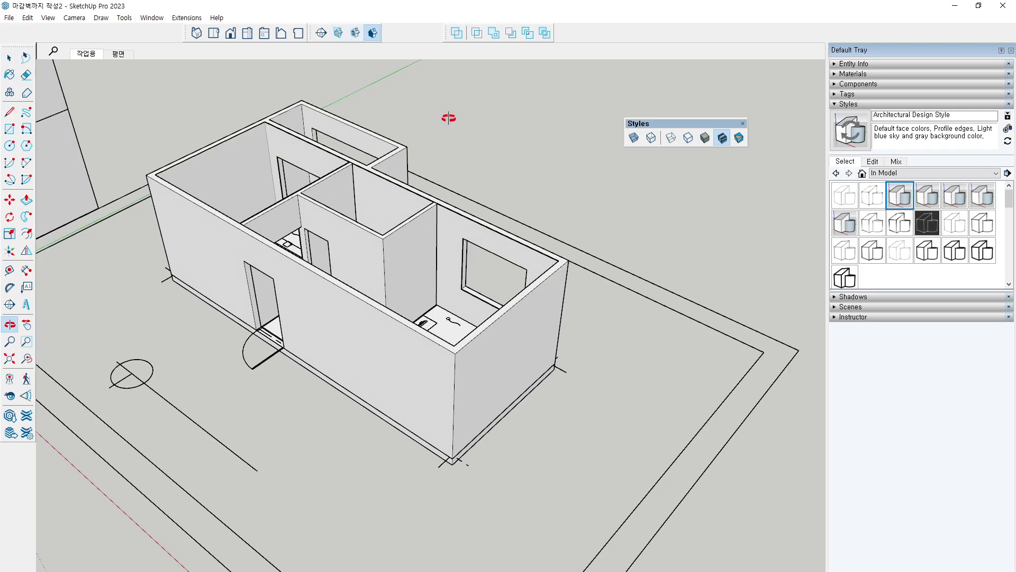
pyautogui.moveTo(163, 71); pyautogui.dragTo(641, 438)
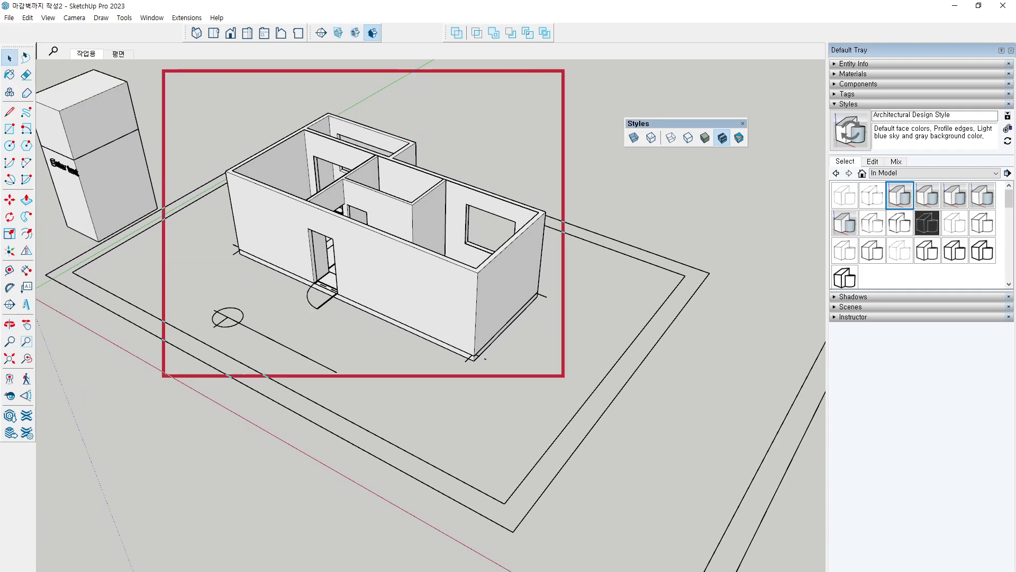
pyautogui.moveTo(341, 1)
pyautogui.mouseDown()
pyautogui.moveTo(390, 53)
pyautogui.moveTo(389, 66)
pyautogui.mouseUp()
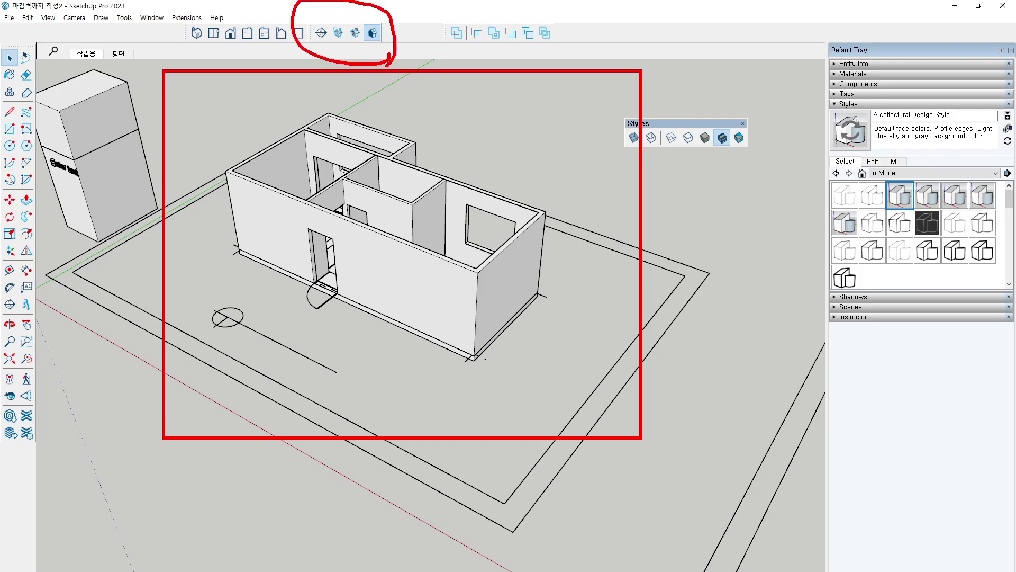
pyautogui.moveTo(219, 89)
pyautogui.mouseDown()
pyautogui.moveTo(242, 129)
pyautogui.moveTo(228, 150)
pyautogui.mouseUp()
pyautogui.press('Escape')
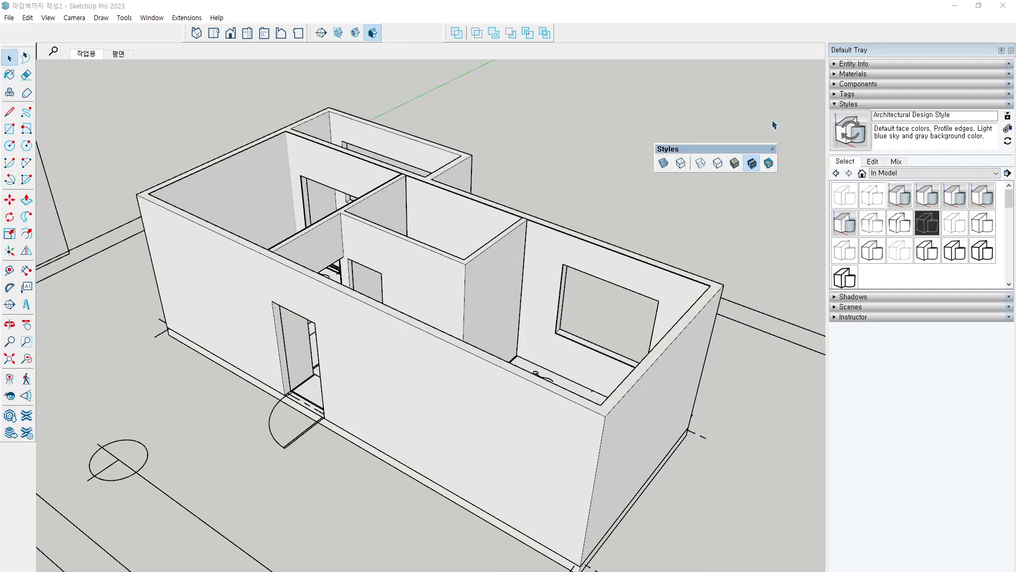
# - Reposition the floating Styles toolbar so that it stays clear of the enlarged house
pyautogui.click(689, 126)
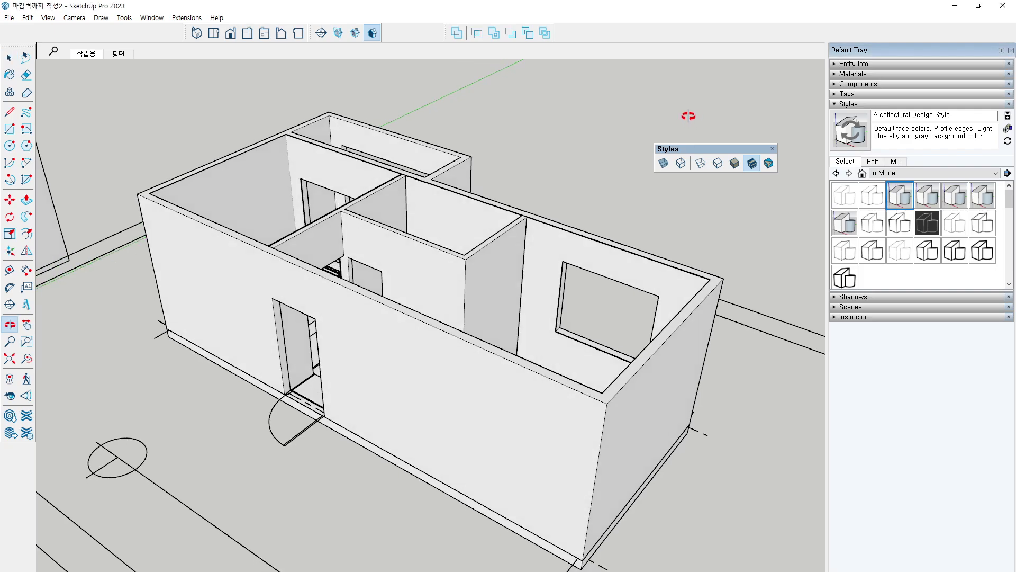
pyautogui.moveTo(687, 150); pyautogui.dragTo(705, 109)
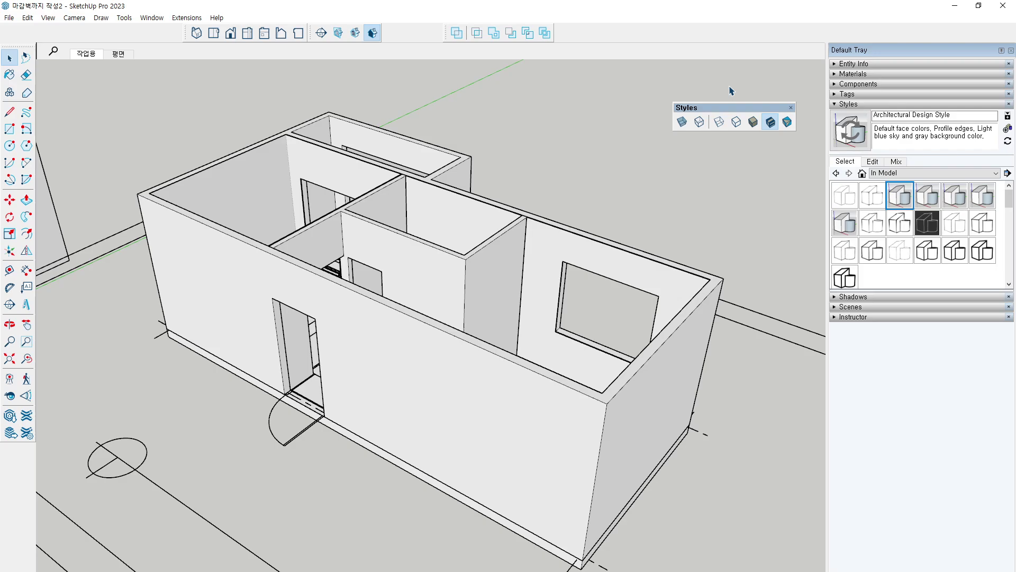
pyautogui.moveTo(723, 211); pyautogui.dragTo(716, 164, button='middle')
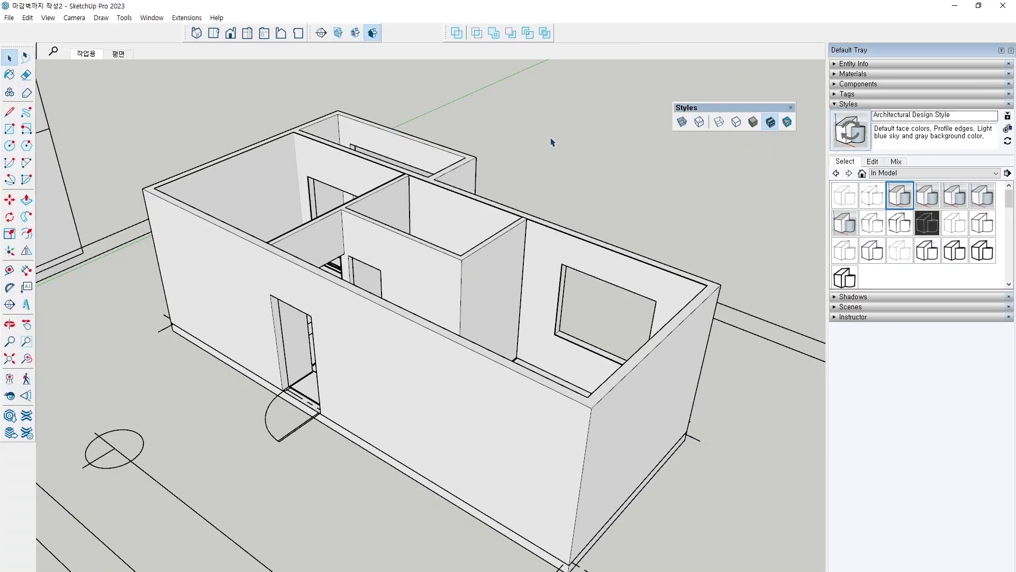
# - Display the house in X-Ray mode, and switch to Back Edges to show its hidden edges as dashed lines
pyautogui.click(682, 122)
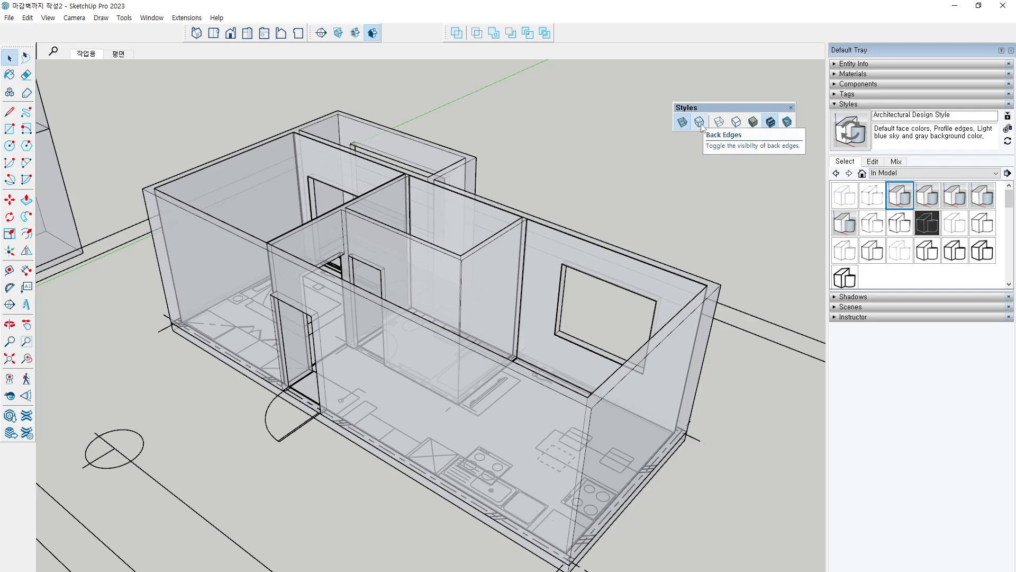
pyautogui.click(700, 124)
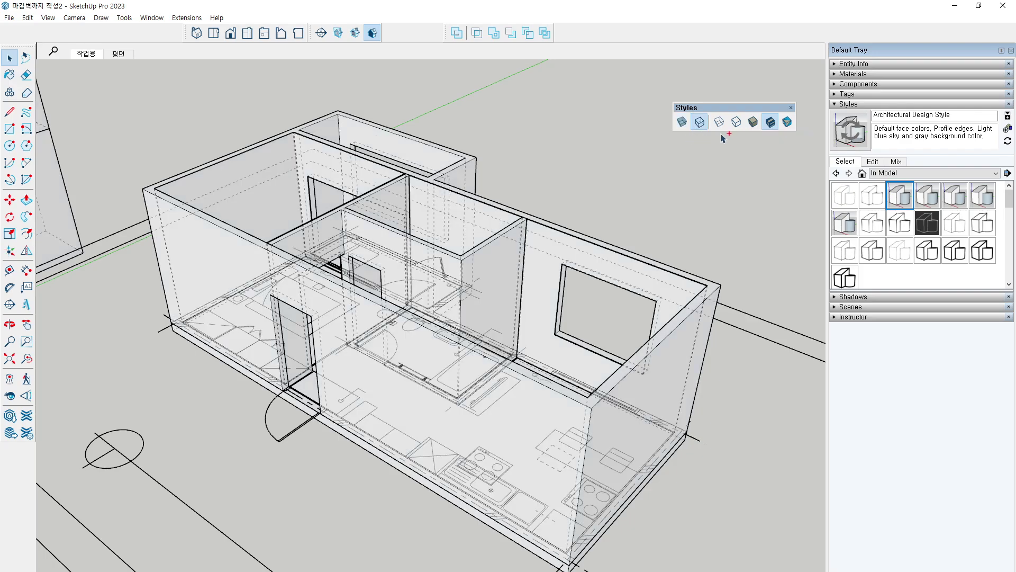
pyautogui.keyDown('ctrl'); pyautogui.moveTo(708, 136); pyautogui.dragTo(811, 106); pyautogui.keyUp('ctrl')
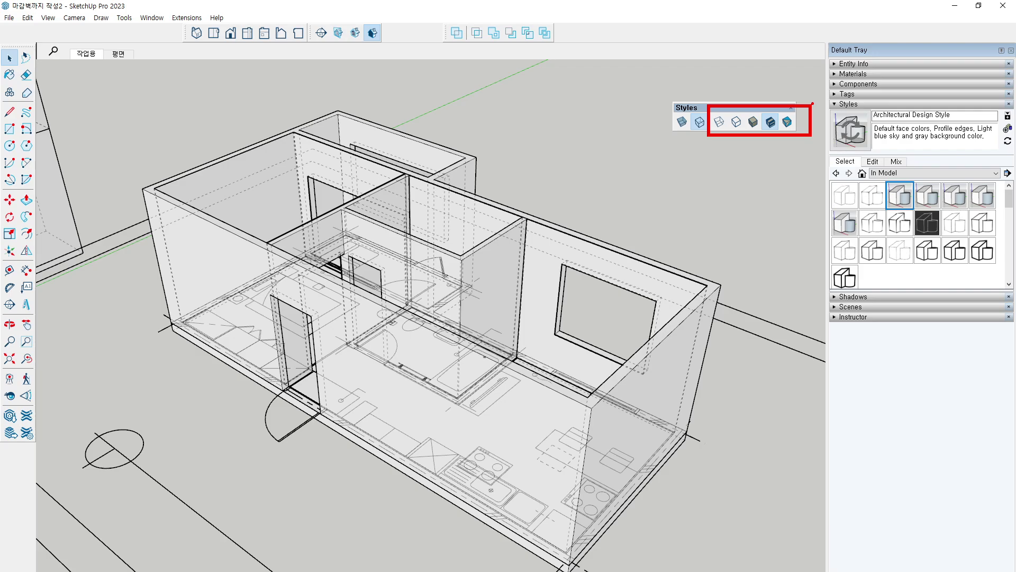
pyautogui.press('Escape')
# - Alternate between X-Ray and Back Edges to compare how each reveals the interior, ending on Back Edges
pyautogui.click(680, 123)
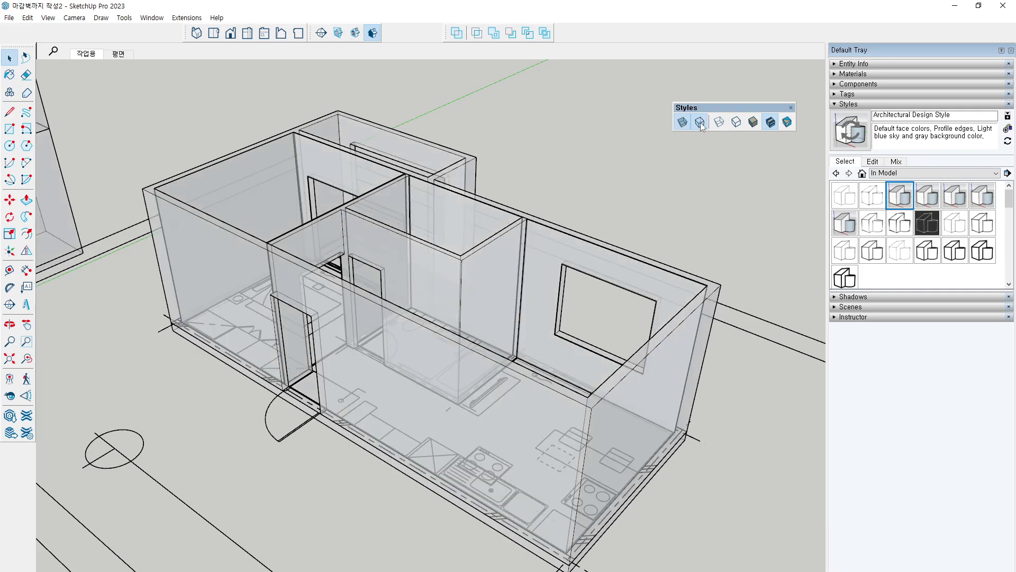
pyautogui.click(701, 122)
pyautogui.click(681, 123)
pyautogui.click(701, 122)
pyautogui.click(680, 124)
pyautogui.click(703, 124)
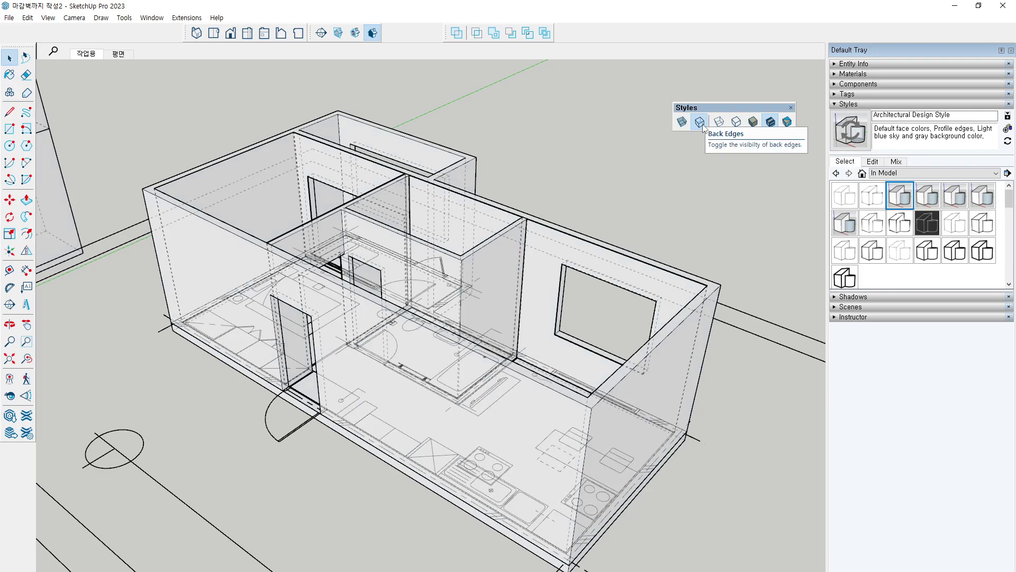
# - Examine the dashed back edges of the house up close and turn off Back Edges
pyautogui.scroll(3, 295, 310)
pyautogui.scroll(2, 158, 300)
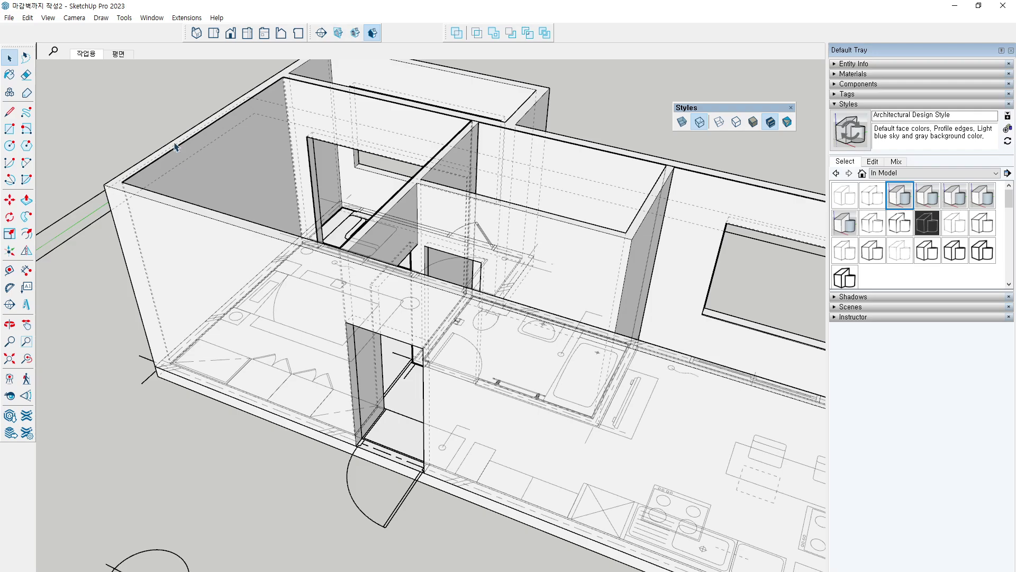
pyautogui.moveTo(412, 226); pyautogui.dragTo(371, 212, button='middle')
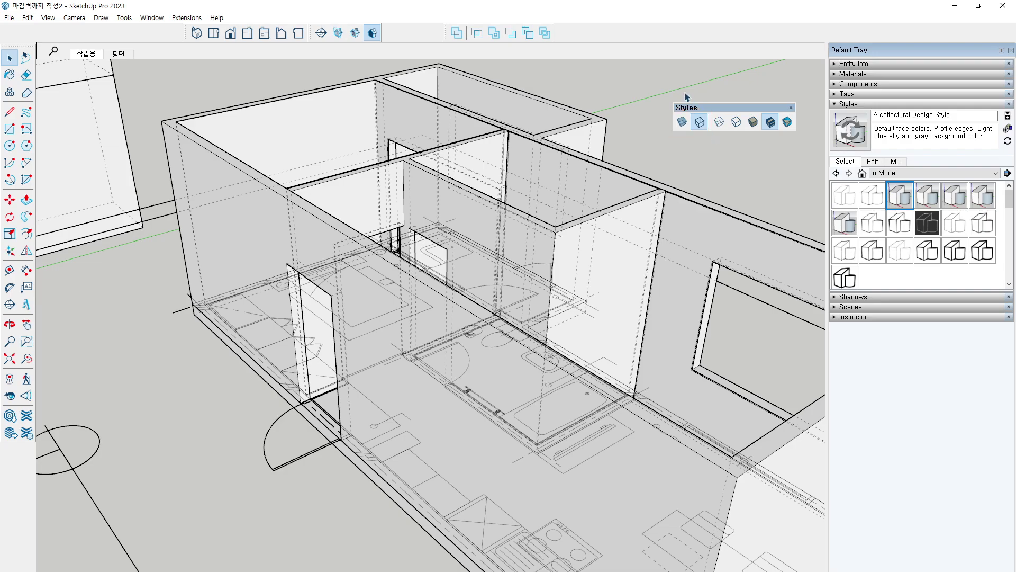
pyautogui.click(701, 125)
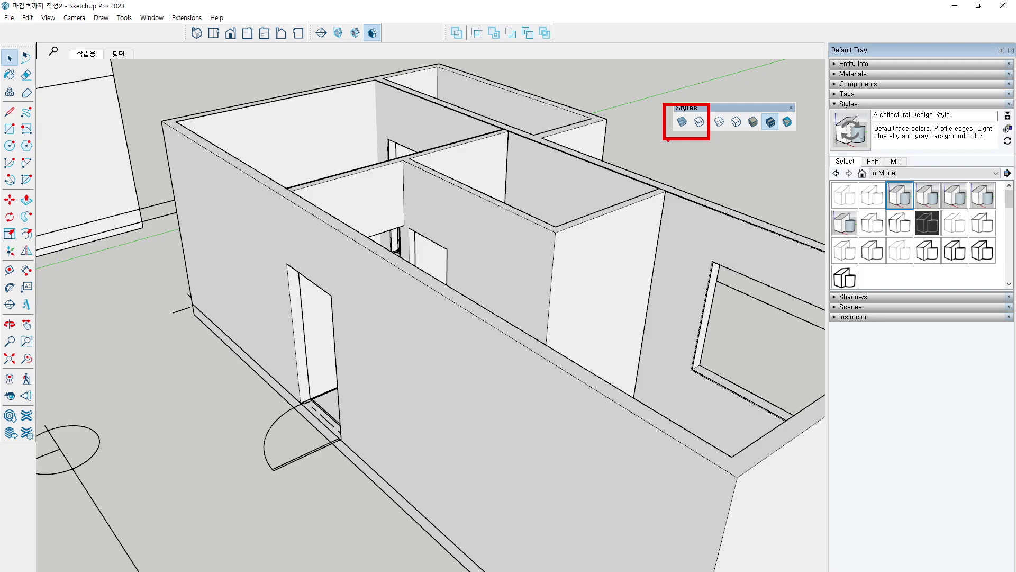
# - Compare the Wireframe and Hidden Line face styles on the house and set the display to Shaded
pyautogui.click(720, 125)
pyautogui.moveTo(669, 158)
pyautogui.mouseDown(button='middle')
pyautogui.moveTo(674, 197)
pyautogui.moveTo(690, 199)
pyautogui.moveTo(640, 227)
pyautogui.moveTo(408, 149)
pyautogui.mouseUp(button='middle')
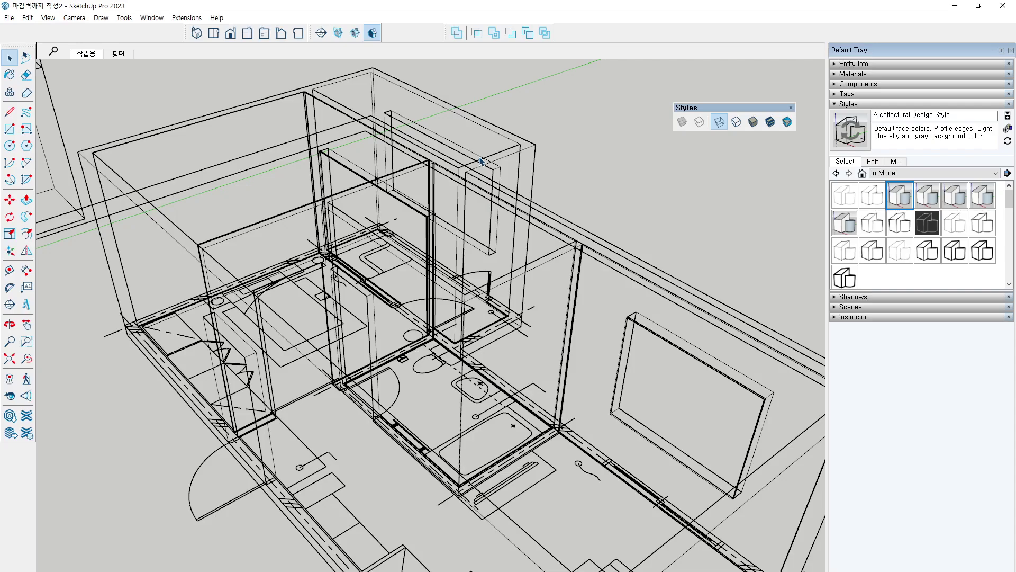
pyautogui.click(736, 122)
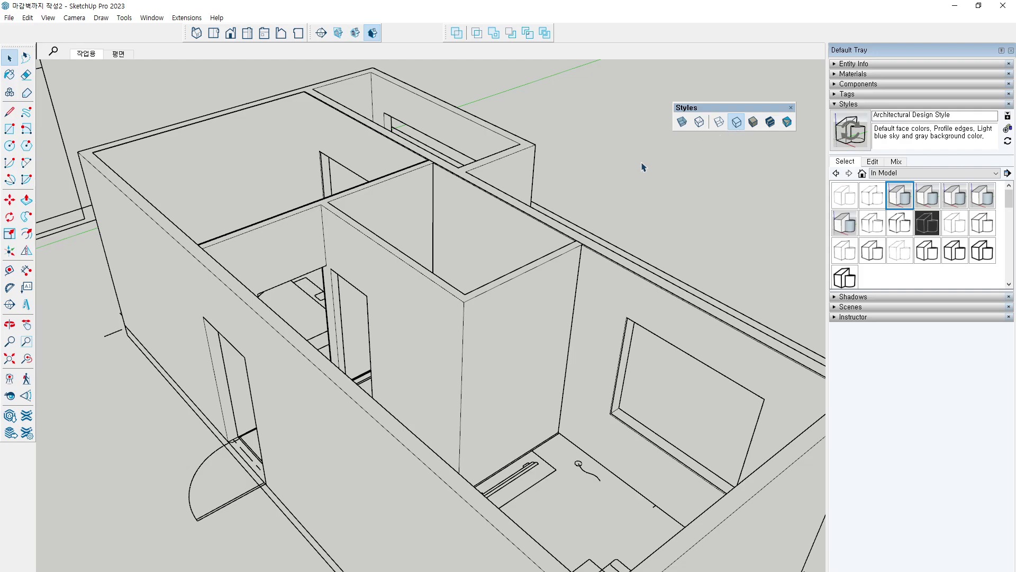
pyautogui.moveTo(641, 163); pyautogui.dragTo(680, 188, button='middle')
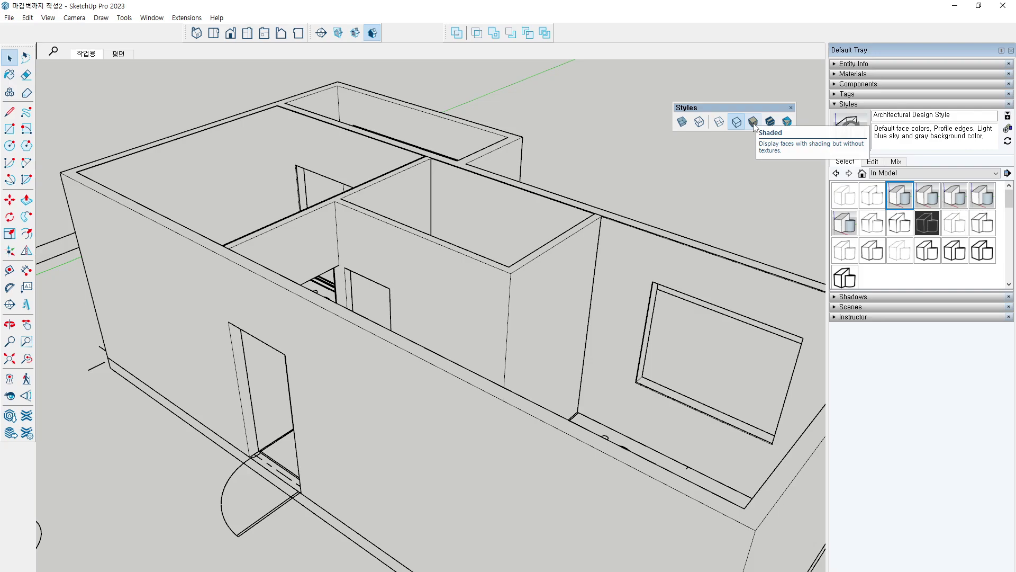
pyautogui.click(753, 124)
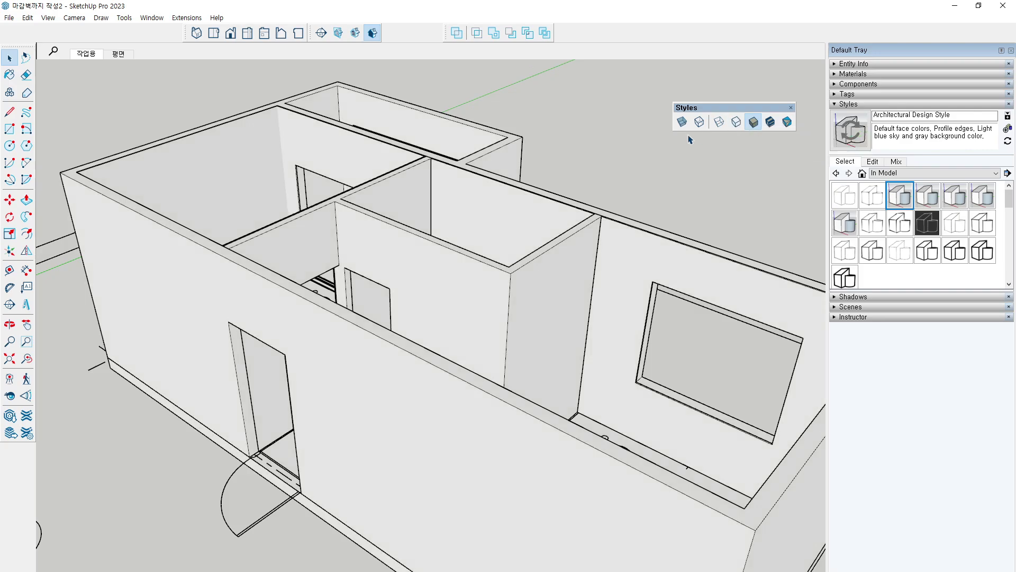
# - Set the house's face style to Shaded With Textures
pyautogui.scroll(-3, 636, 135)
pyautogui.click(448, 286)
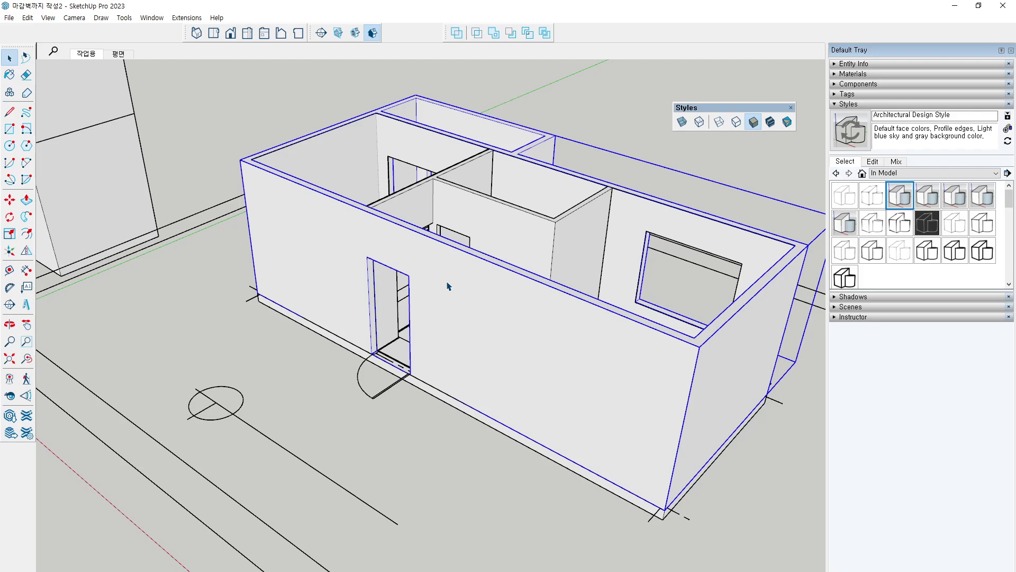
pyautogui.click(600, 119)
pyautogui.click(501, 338)
pyautogui.click(602, 113)
pyautogui.moveTo(602, 112)
pyautogui.mouseDown(button='middle')
pyautogui.moveTo(612, 116)
pyautogui.moveTo(603, 125)
pyautogui.mouseUp(button='middle')
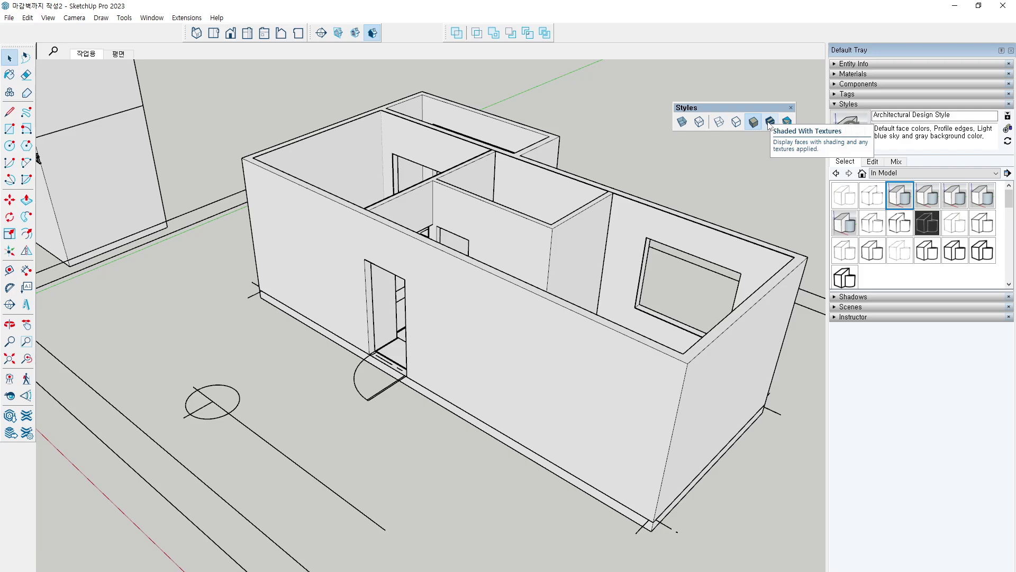
pyautogui.click(770, 122)
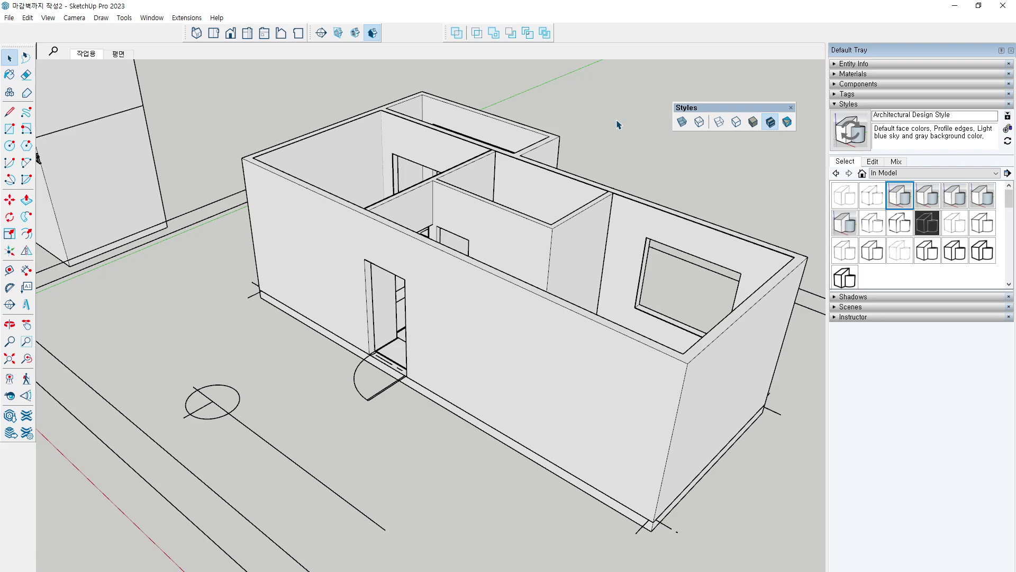
# - Show the Brick, Cladding and Siding collection of the material library
pyautogui.click(853, 73)
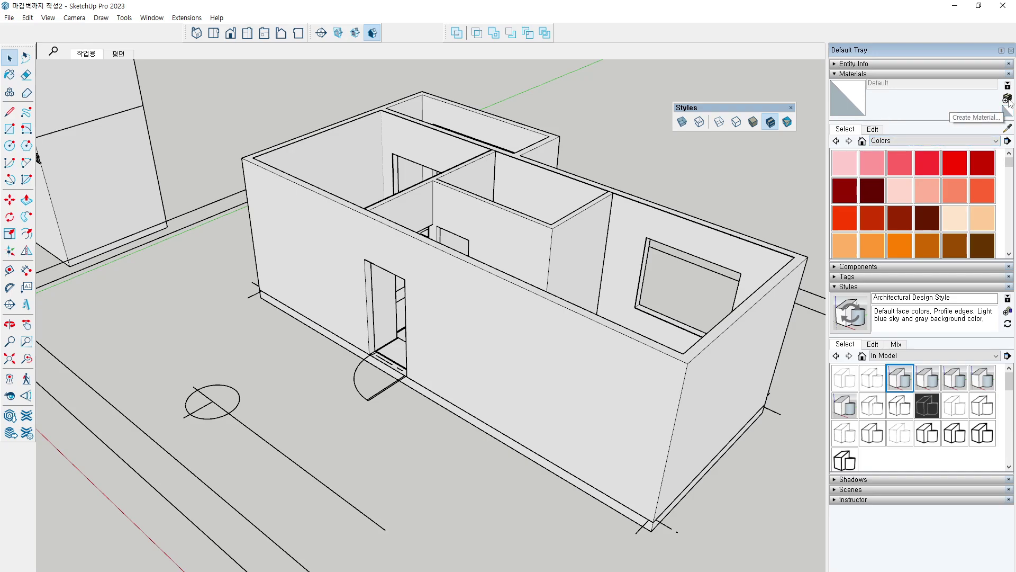
pyautogui.moveTo(1009, 91)
pyautogui.mouseDown()
pyautogui.moveTo(995, 91)
pyautogui.moveTo(1012, 104)
pyautogui.moveTo(998, 88)
pyautogui.mouseUp()
pyautogui.keyDown('ctrl'); pyautogui.moveTo(869, 137); pyautogui.dragTo(998, 148); pyautogui.keyUp('ctrl')
pyautogui.press('Escape')
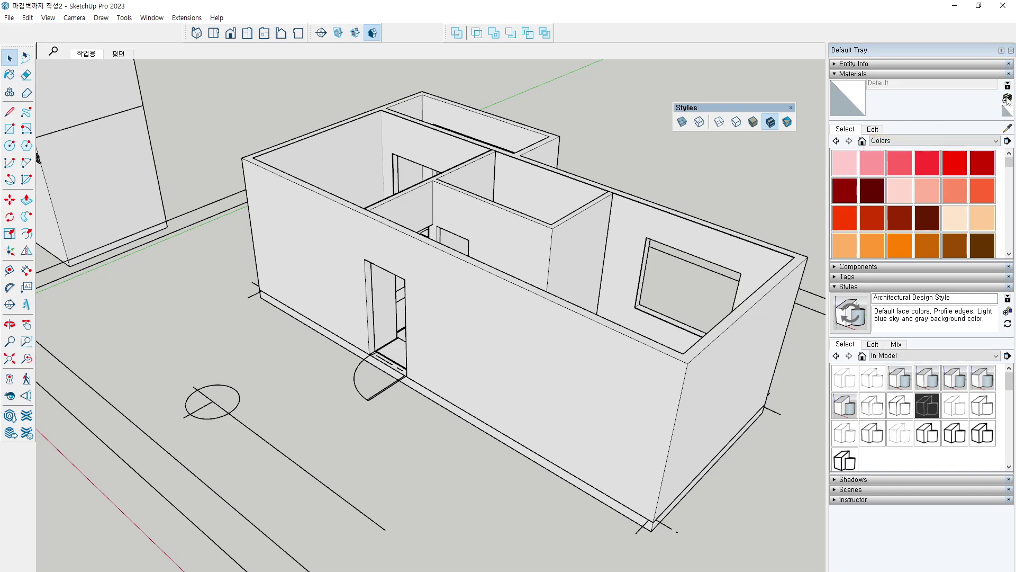
pyautogui.click(935, 141)
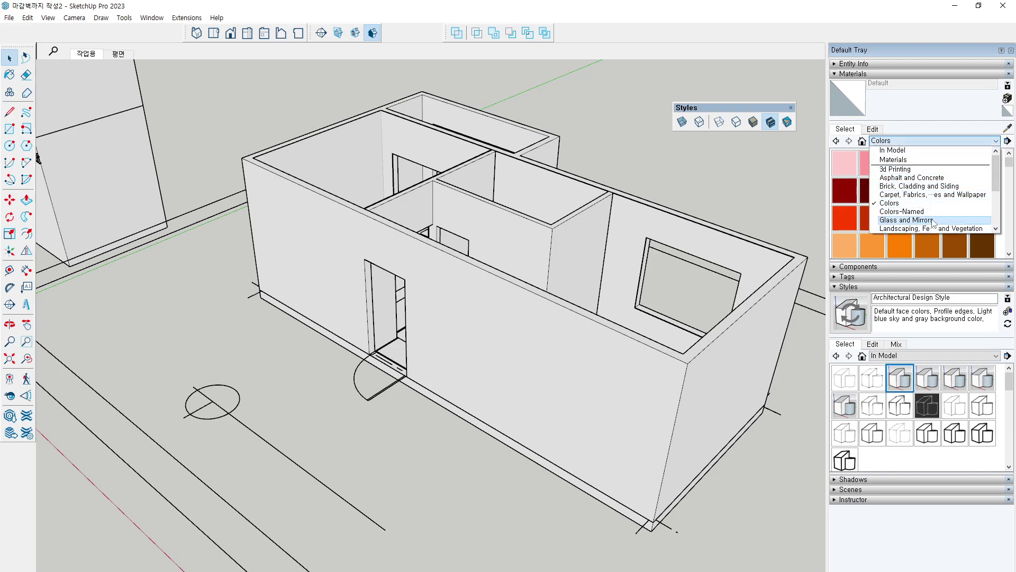
pyautogui.click(932, 186)
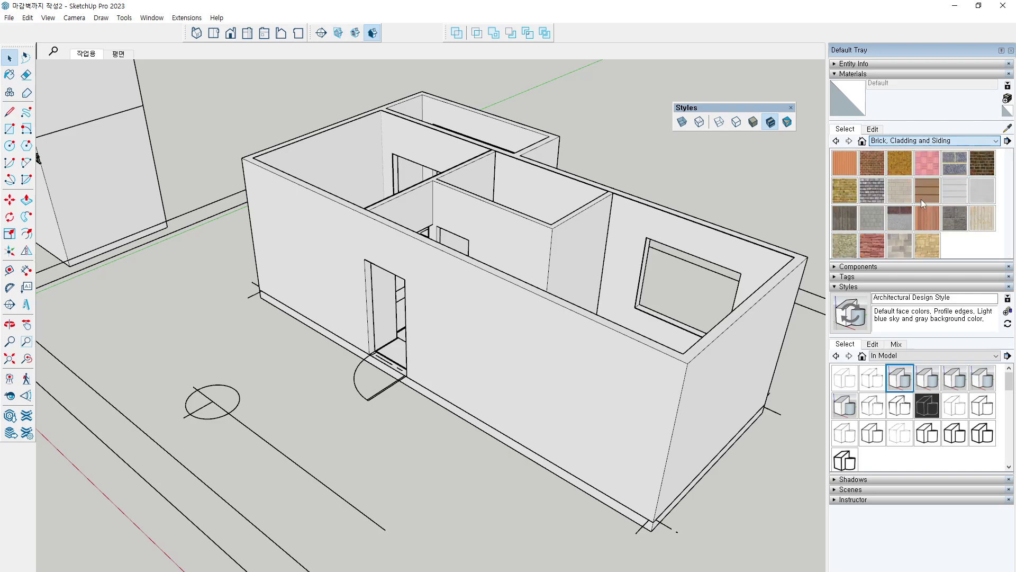
# - Try a red-brown brick and Brick Tumbled as the material of the house's outer walls
pyautogui.click(871, 158)
pyautogui.click(479, 315)
pyautogui.moveTo(531, 322); pyautogui.dragTo(541, 291, button='middle')
pyautogui.click(894, 229)
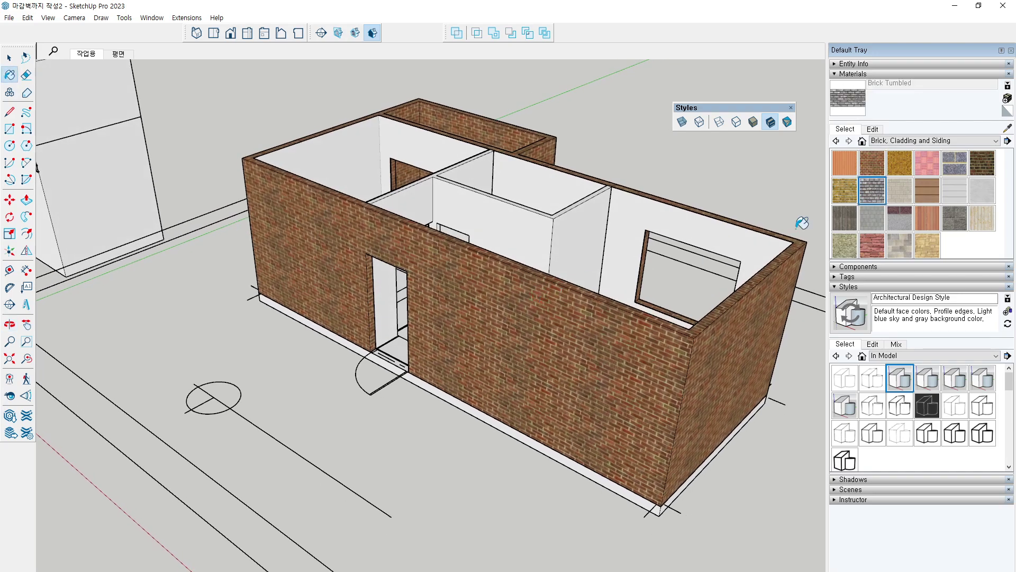
pyautogui.click(622, 297)
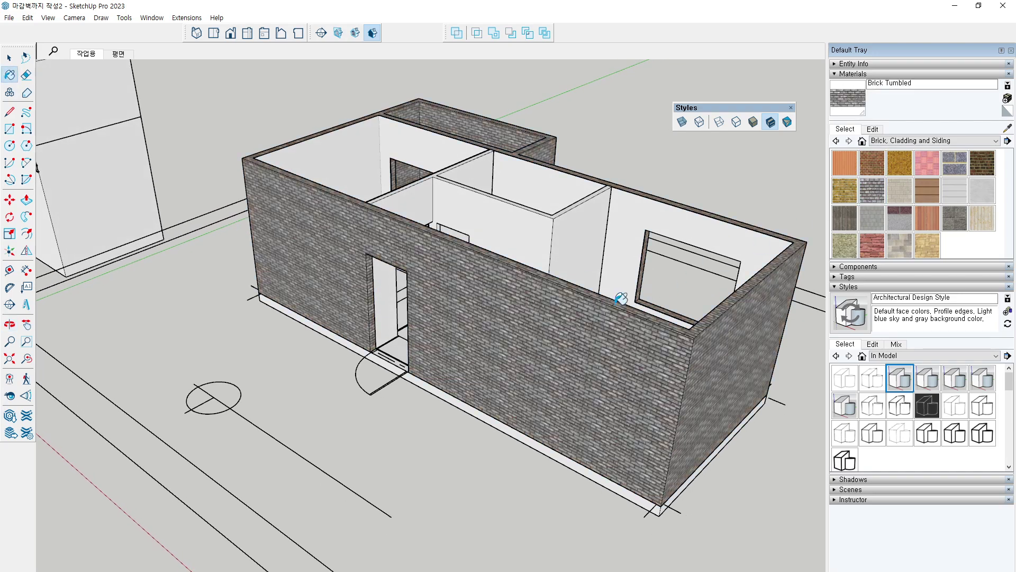
# - Paint the house's outer walls with Brick Rough Tan and the interior partition walls with Brick Antique 01
pyautogui.click(845, 191)
pyautogui.click(534, 291)
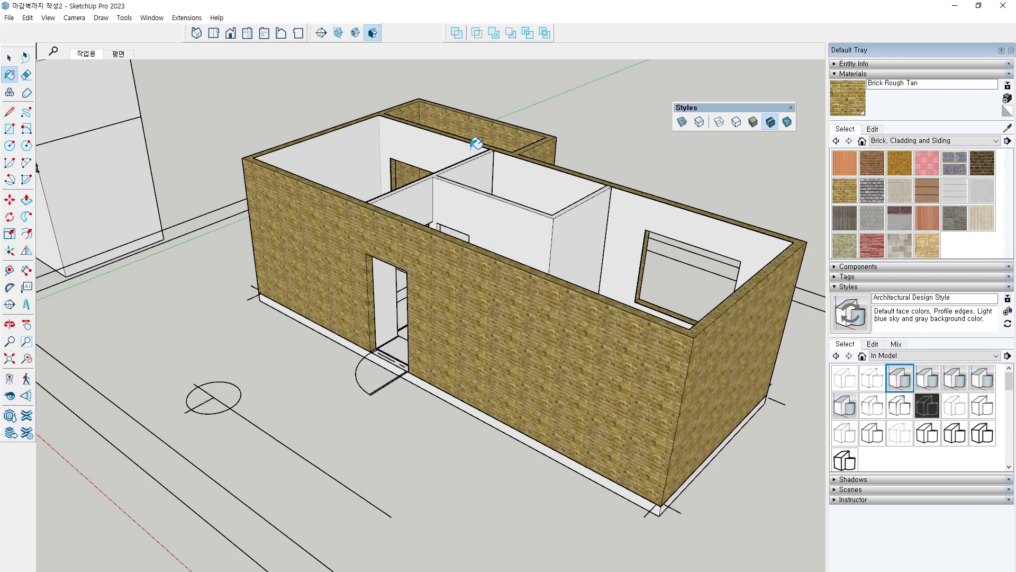
pyautogui.press('space')
pyautogui.moveTo(650, 201); pyautogui.dragTo(642, 189, button='middle')
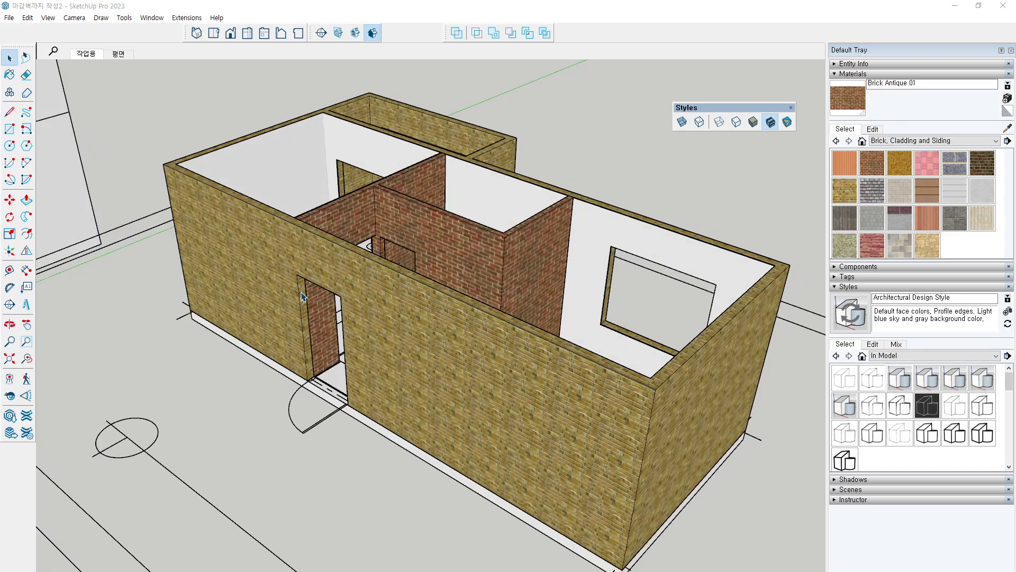
pyautogui.moveTo(424, 303); pyautogui.dragTo(453, 220, button='middle')
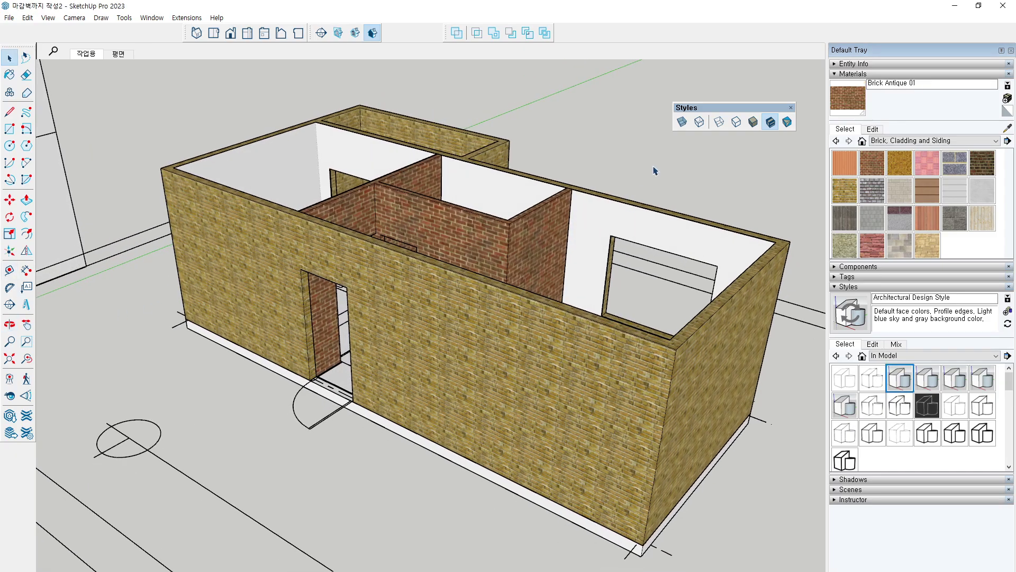
# - Compare the painted house in Shaded and Shaded With Textures, and examine the outer wall's brick texture up close
pyautogui.click(752, 123)
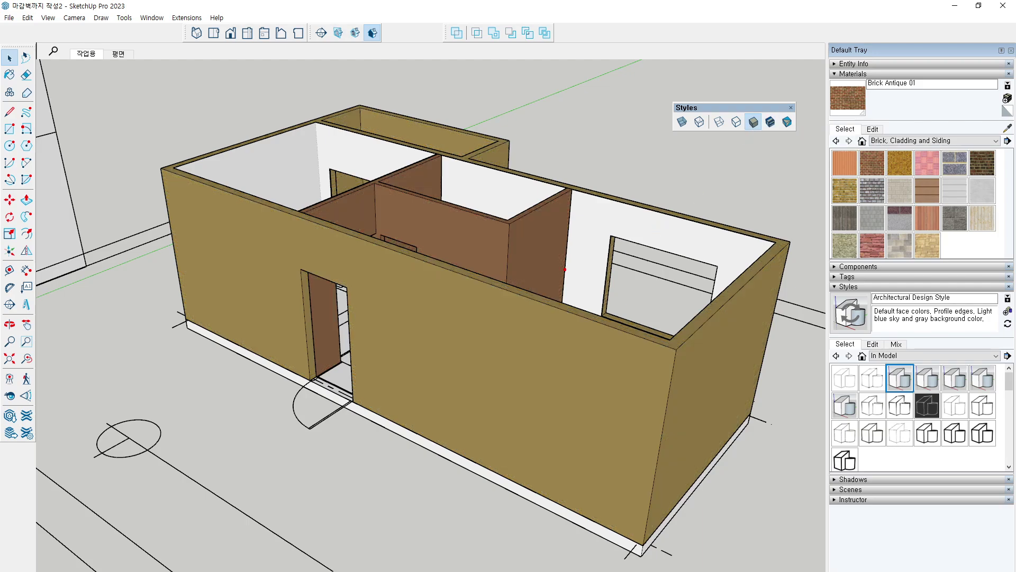
pyautogui.moveTo(565, 269); pyautogui.dragTo(522, 325)
pyautogui.moveTo(465, 239); pyautogui.dragTo(477, 246)
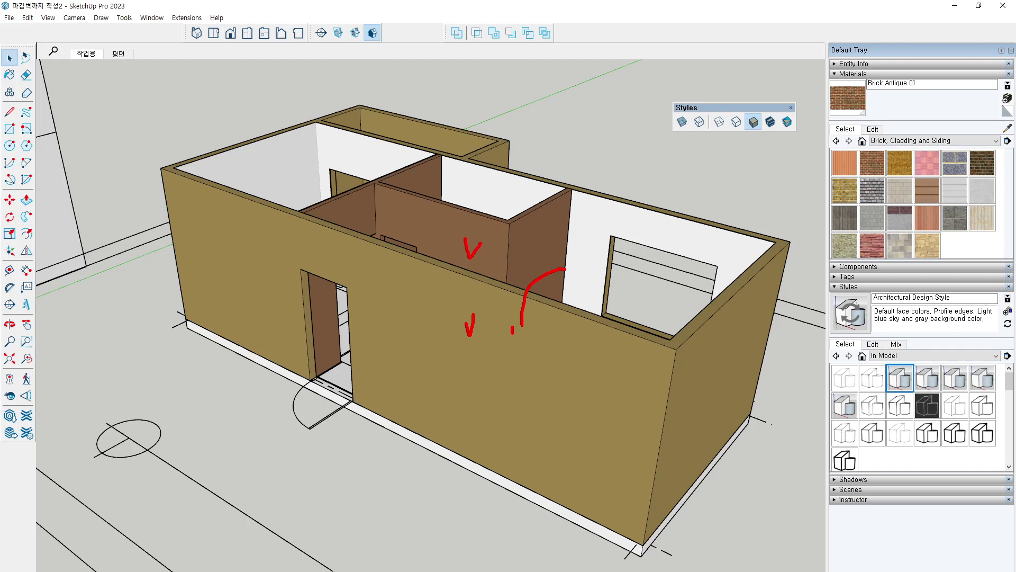
pyautogui.moveTo(750, 133)
pyautogui.mouseDown()
pyautogui.moveTo(753, 148)
pyautogui.moveTo(758, 131)
pyautogui.mouseUp()
pyautogui.click(771, 126)
pyautogui.scroll(5, 420, 360)
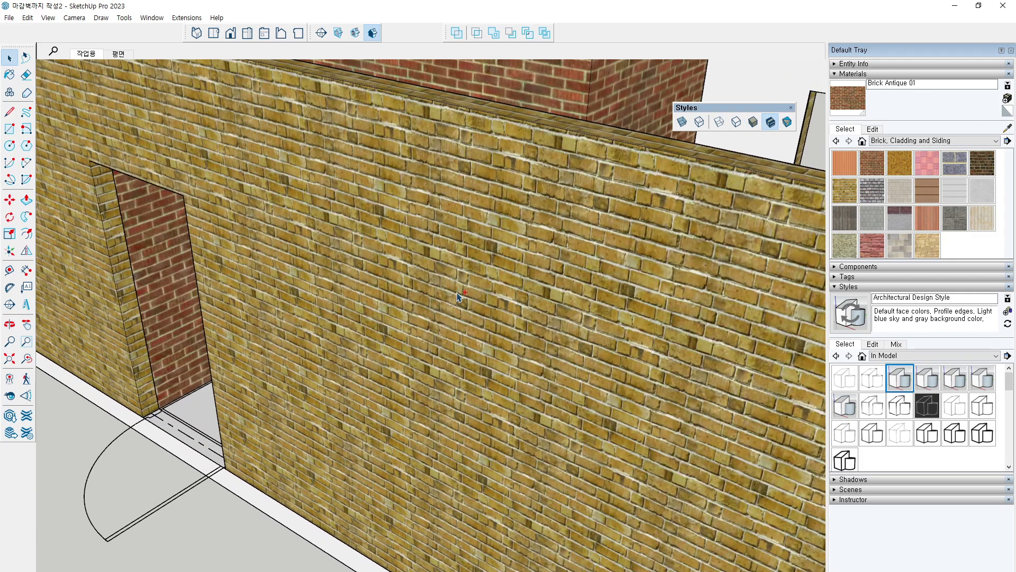
pyautogui.moveTo(340, 144)
pyautogui.mouseDown()
pyautogui.moveTo(552, 320)
pyautogui.moveTo(503, 324)
pyautogui.mouseUp()
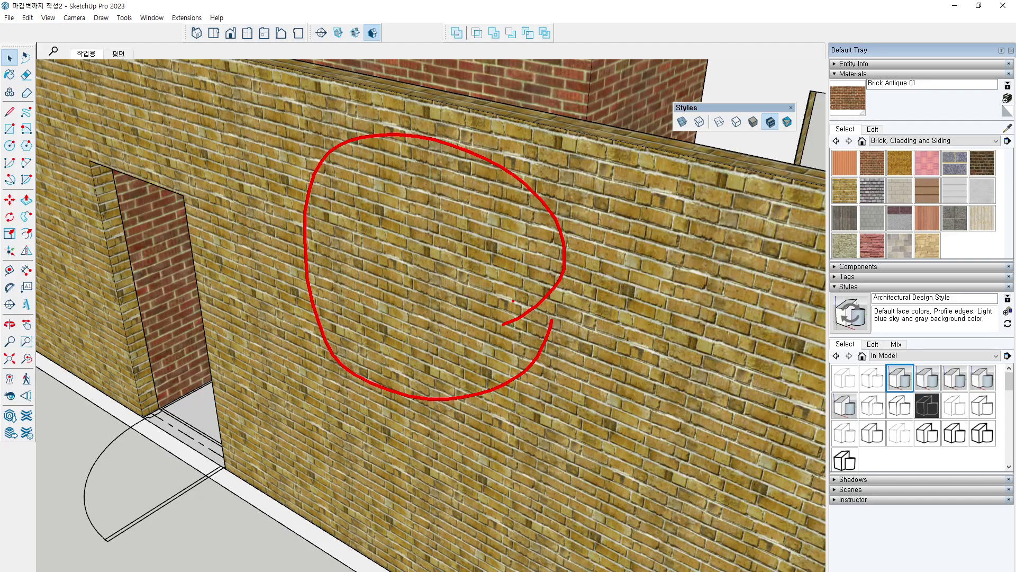
pyautogui.press('Escape')
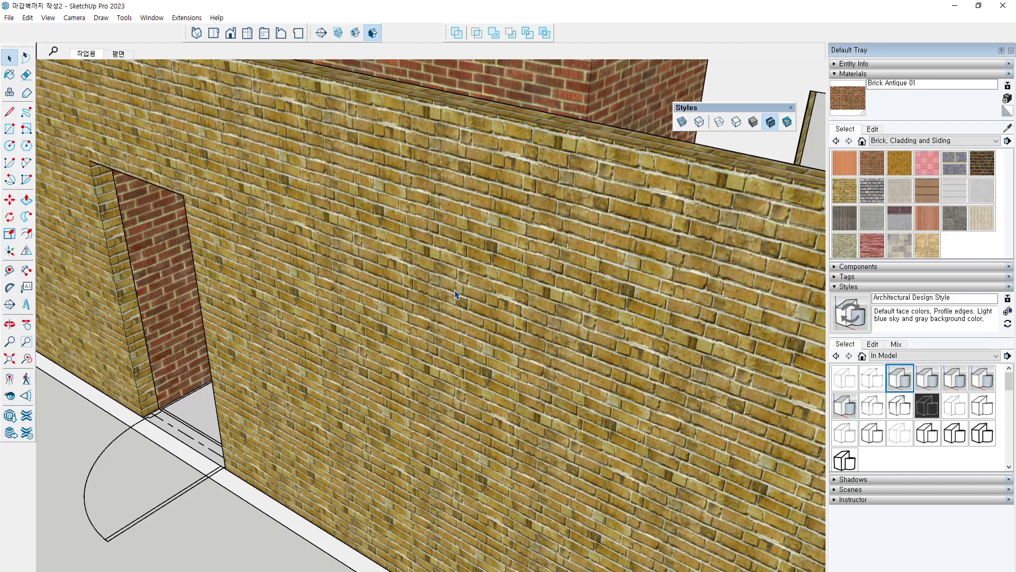
# - Display the house in Monochrome and view it from several angles
pyautogui.click(786, 122)
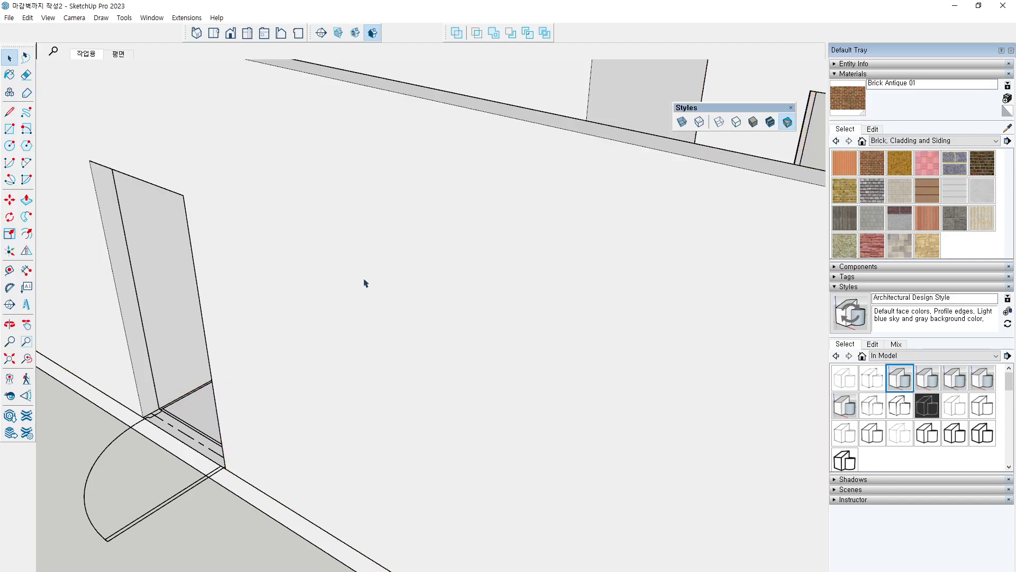
pyautogui.scroll(-10, 365, 281)
pyautogui.moveTo(370, 273); pyautogui.dragTo(485, 259, button='middle')
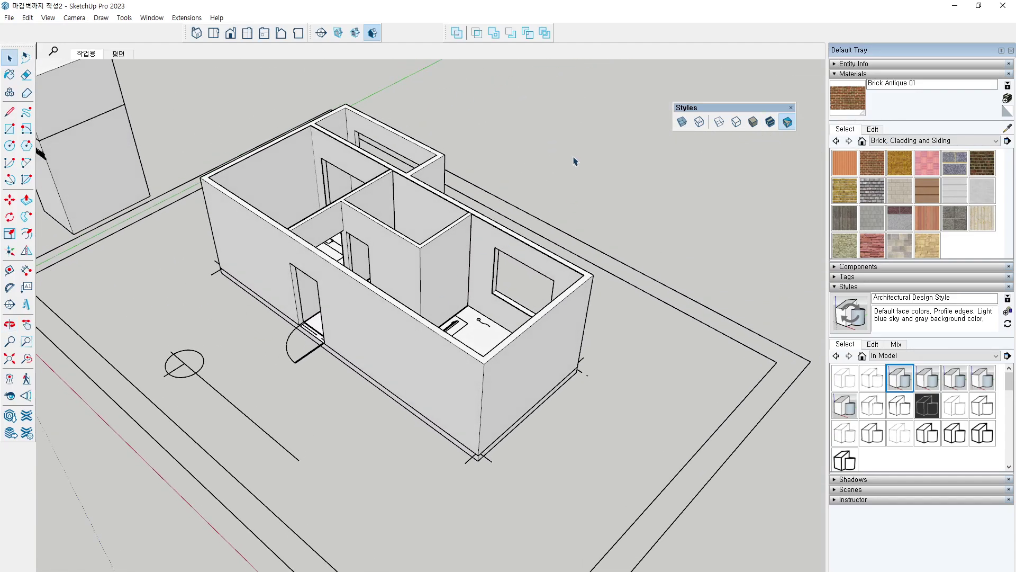
pyautogui.moveTo(575, 163); pyautogui.dragTo(584, 146, button='middle')
pyautogui.scroll(3, 509, 218)
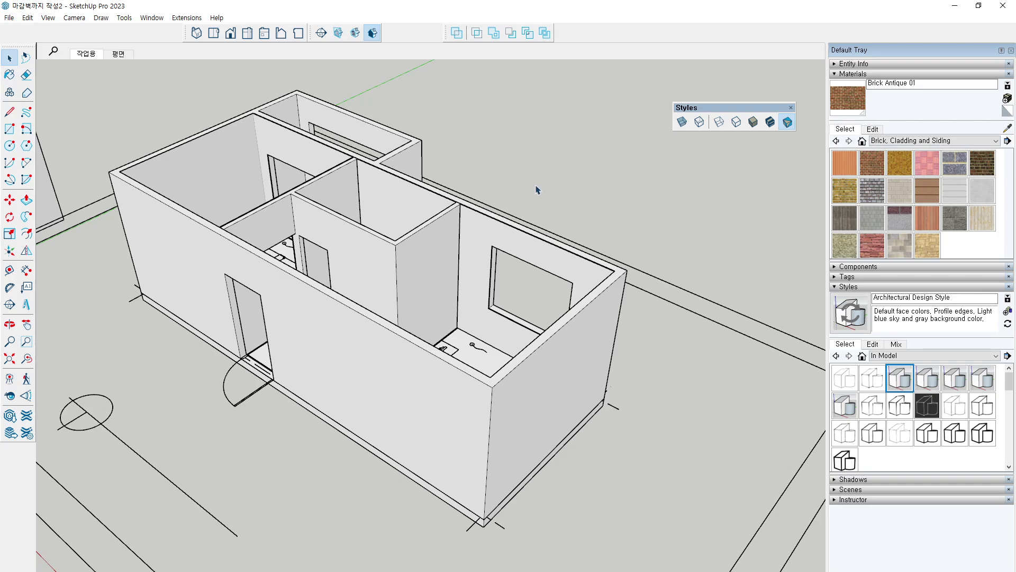
pyautogui.moveTo(535, 189); pyautogui.dragTo(531, 151, button='middle')
pyautogui.scroll(4, 531, 156)
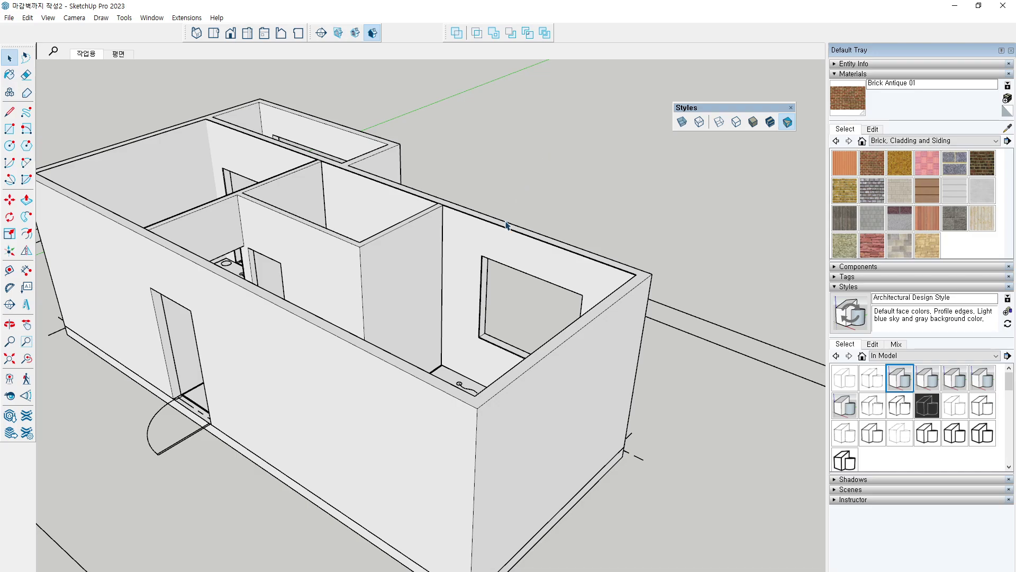
pyautogui.moveTo(545, 206); pyautogui.dragTo(541, 158, button='middle')
# - Compare Shaded With Textures and Wireframe on the house and set the display to Monochrome
pyautogui.click(770, 123)
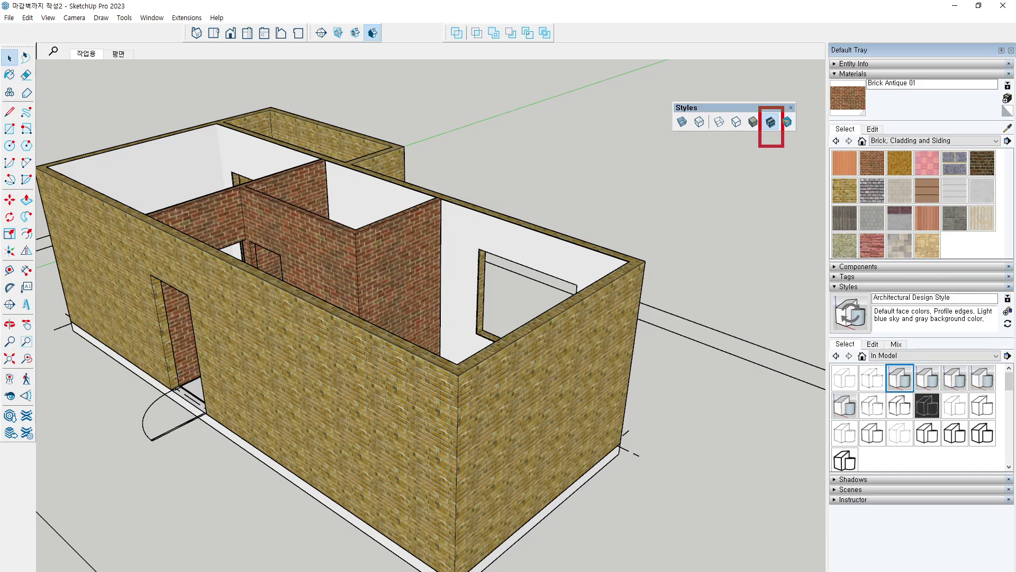
pyautogui.moveTo(733, 179); pyautogui.dragTo(761, 145)
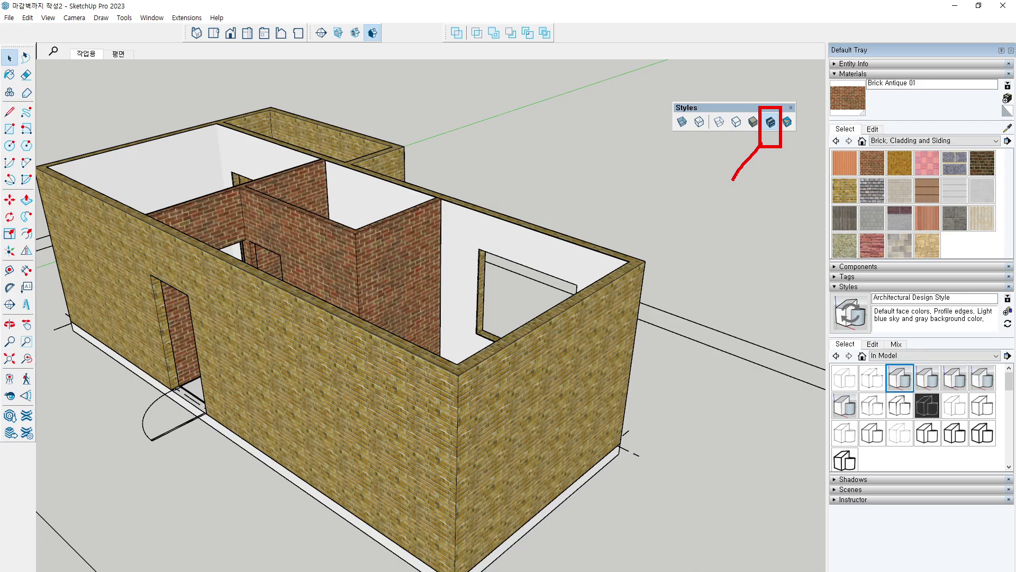
pyautogui.click(719, 122)
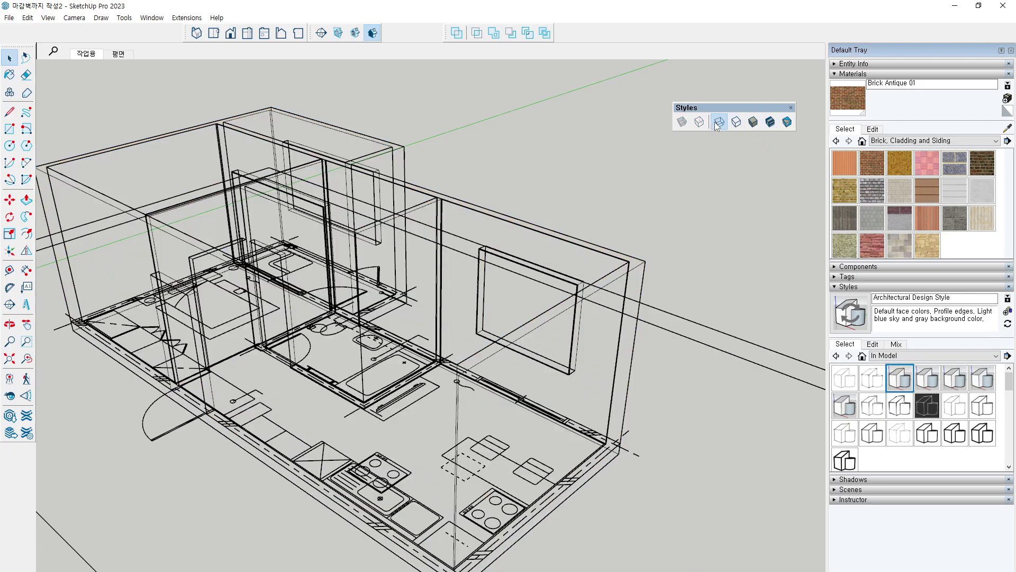
pyautogui.click(787, 122)
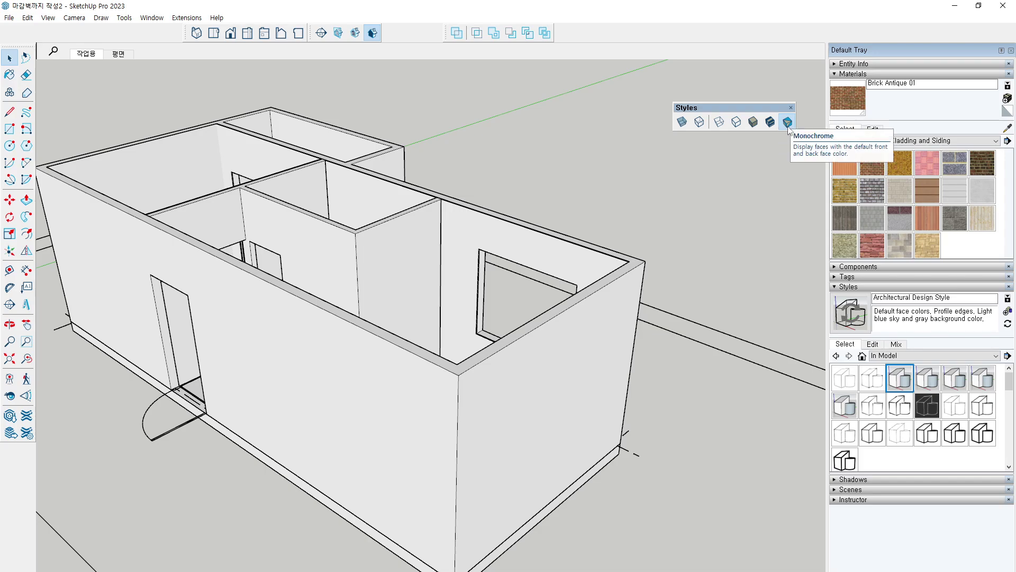
pyautogui.moveTo(685, 191); pyautogui.dragTo(705, 217, button='middle')
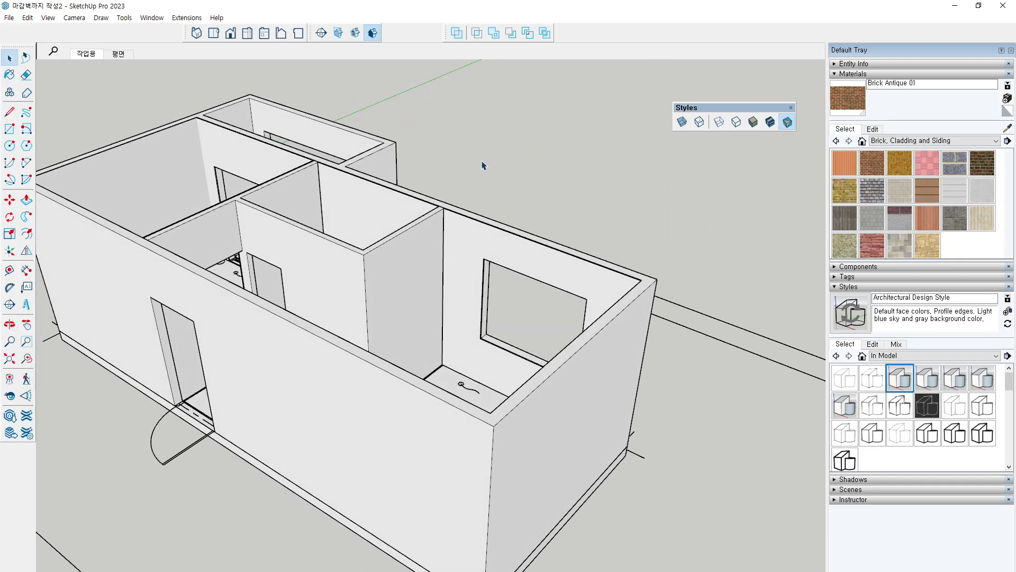
pyautogui.moveTo(483, 165); pyautogui.dragTo(280, 146, button='middle')
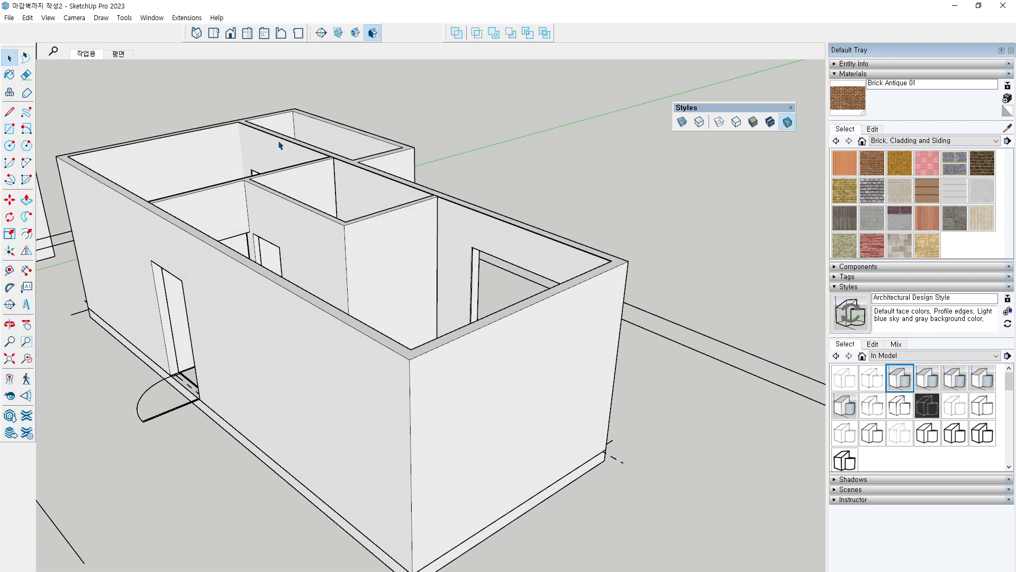
pyautogui.scroll(-4, 408, 136)
pyautogui.moveTo(512, 140); pyautogui.dragTo(562, 165, button='middle')
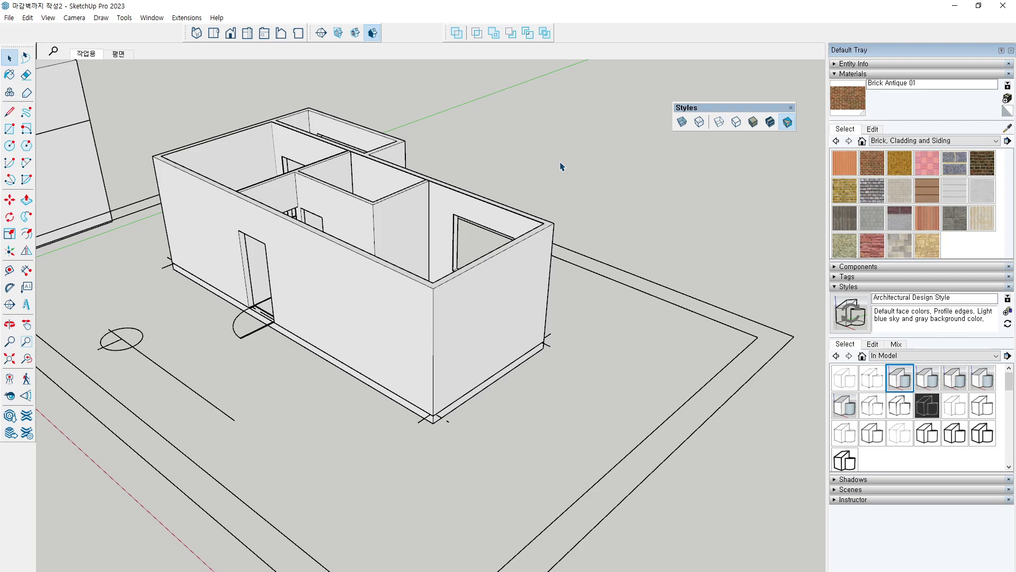
# - Collapse the material library to bring the in-model style list back up
pyautogui.click(868, 75)
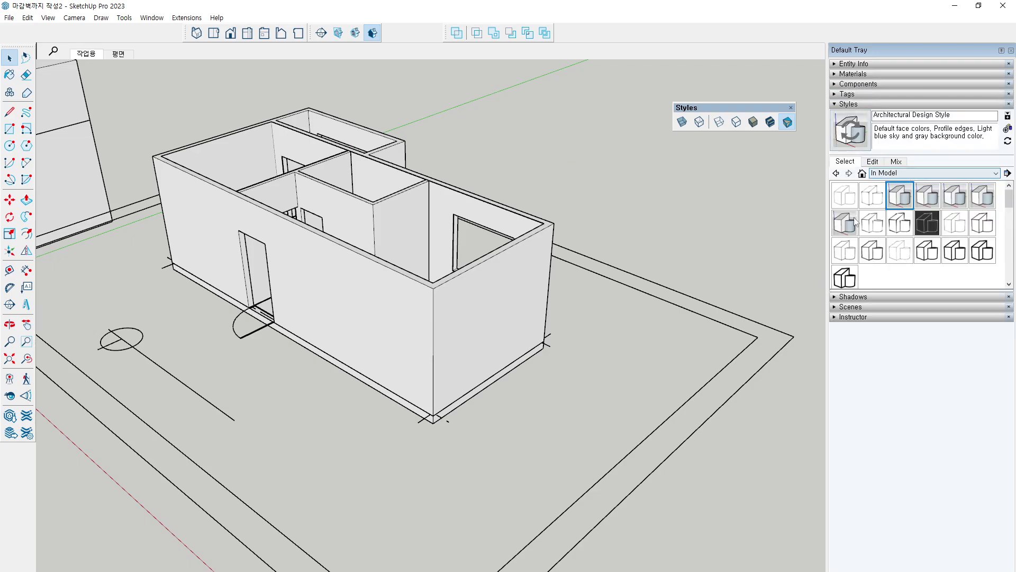
pyautogui.moveTo(572, 193); pyautogui.dragTo(549, 218, button='middle')
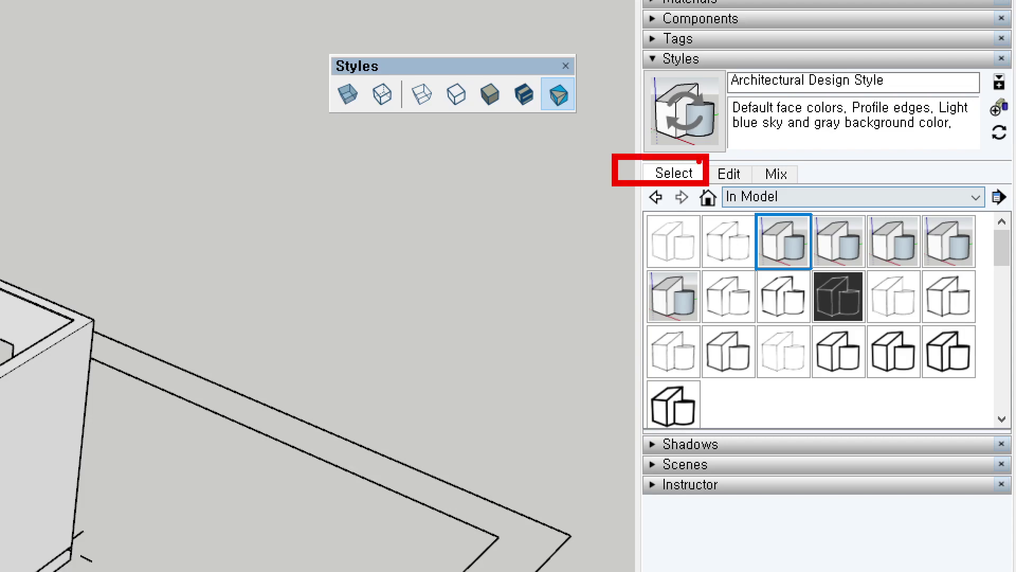
pyautogui.moveTo(365, 222); pyautogui.dragTo(77, 348)
pyautogui.moveTo(106, 308); pyautogui.dragTo(79, 351)
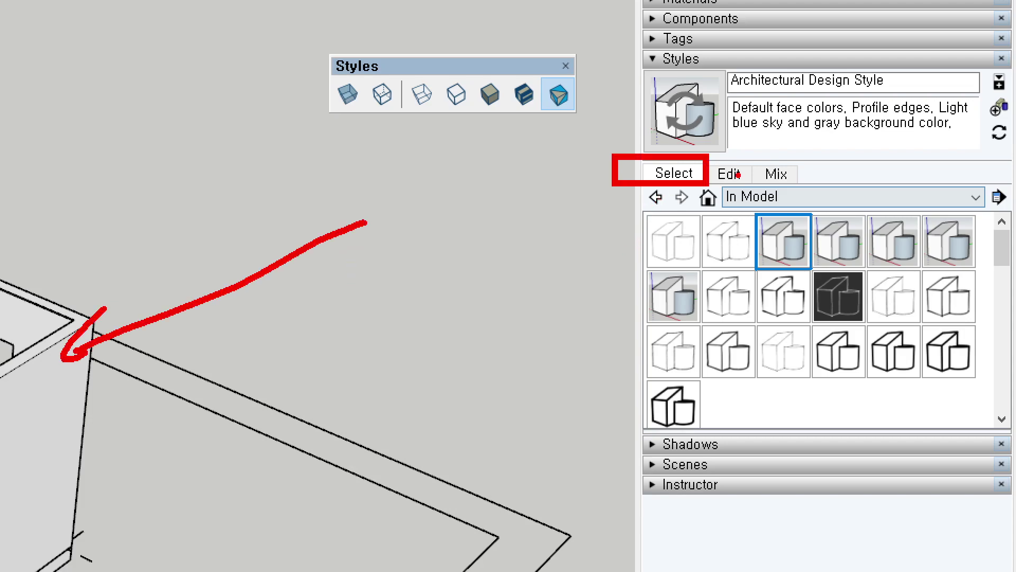
pyautogui.moveTo(750, 182)
pyautogui.mouseDown()
pyautogui.moveTo(727, 195)
pyautogui.moveTo(783, 160)
pyautogui.moveTo(787, 196)
pyautogui.mouseUp()
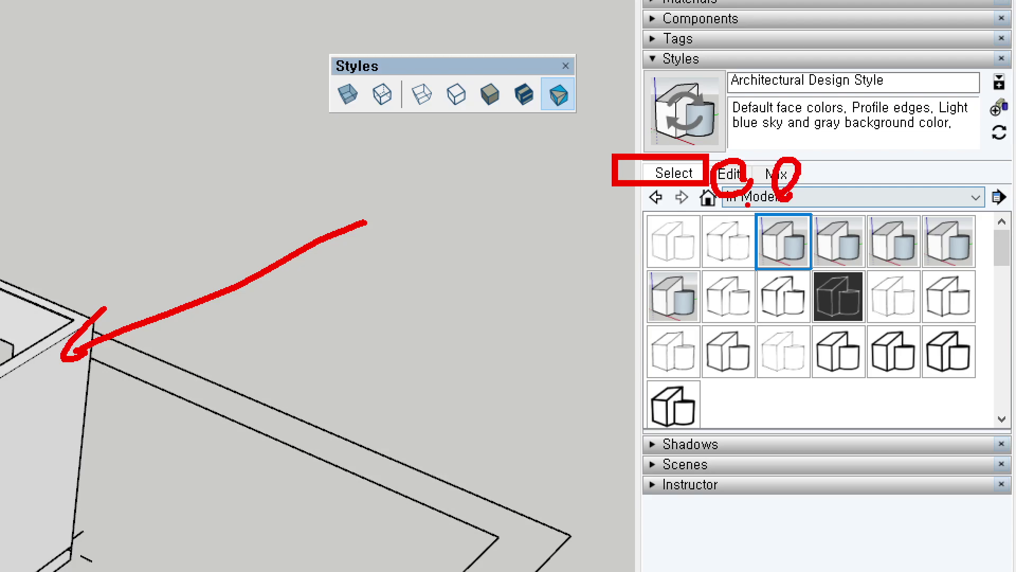
pyautogui.press('Escape')
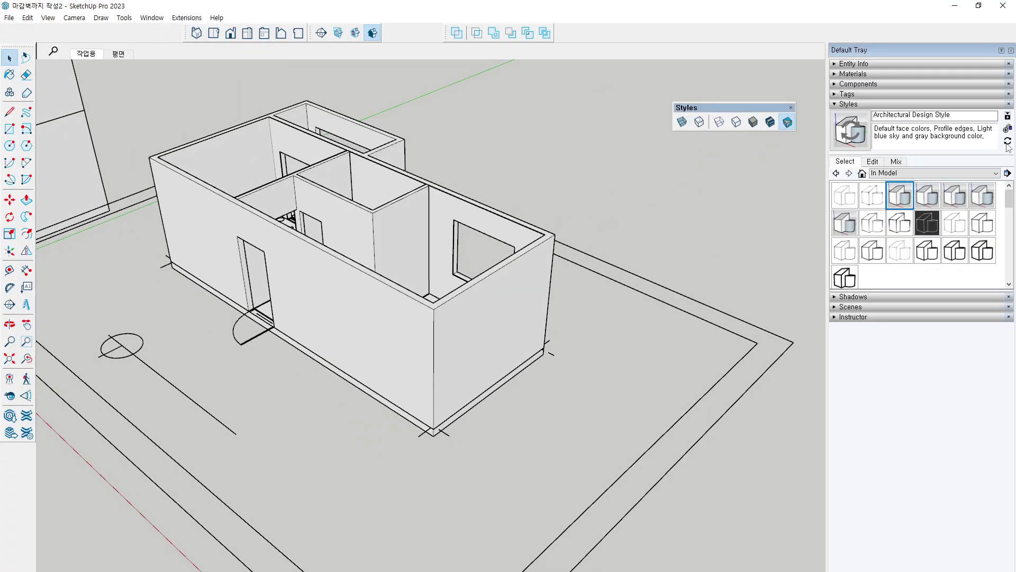
# - Open the edge settings of the Architectural Design Style for editing
pyautogui.click(872, 162)
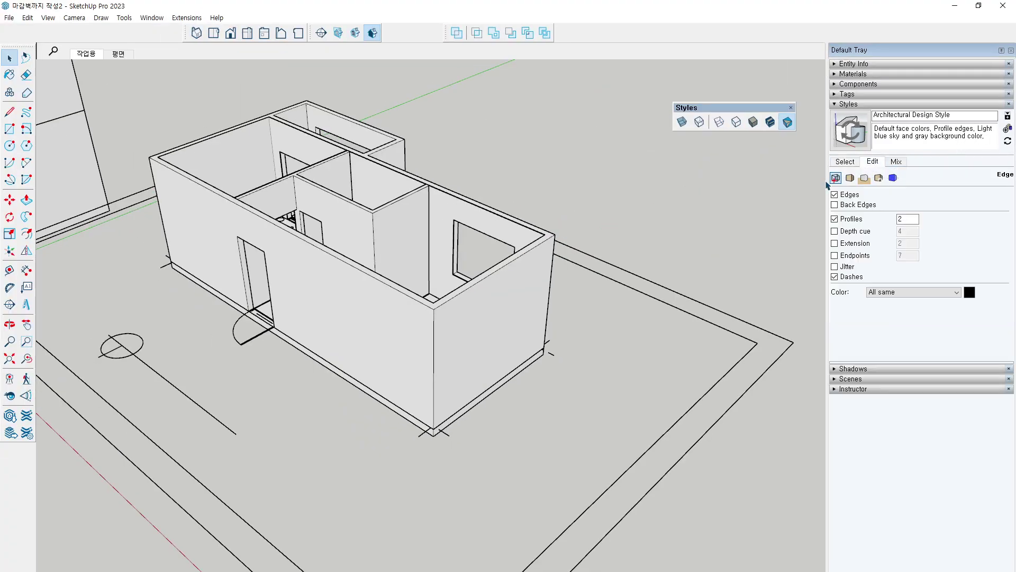
pyautogui.hotkey('ctrl', '1')
pyautogui.keyDown('ctrl'); pyautogui.moveTo(623, 159); pyautogui.dragTo(839, 197); pyautogui.keyUp('ctrl')
pyautogui.moveTo(961, 185); pyautogui.dragTo(1014, 185)
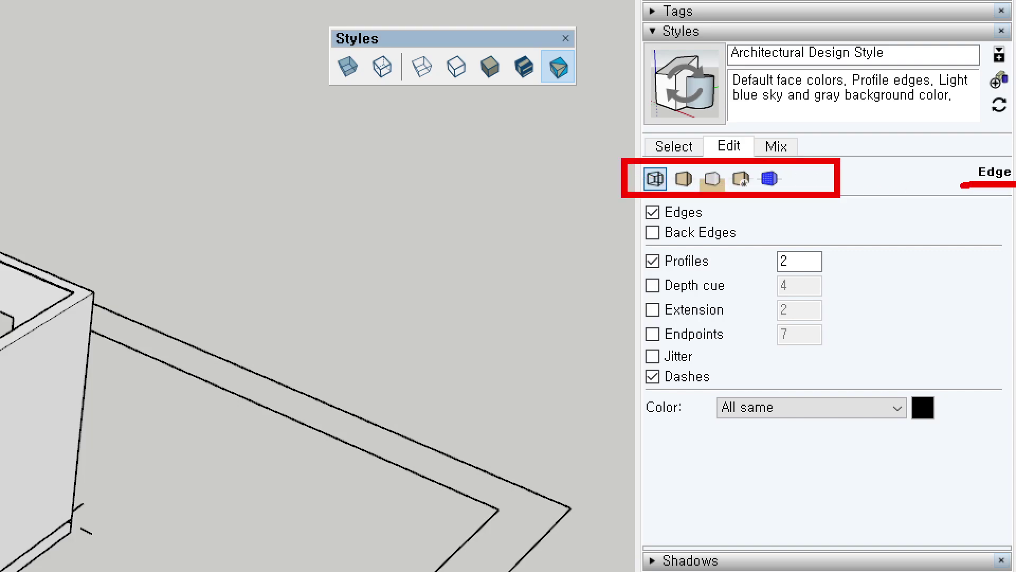
# - Review the Architectural Design Style's face and background settings, checking the sky and ground behind the house from a low angle
pyautogui.press('Escape')
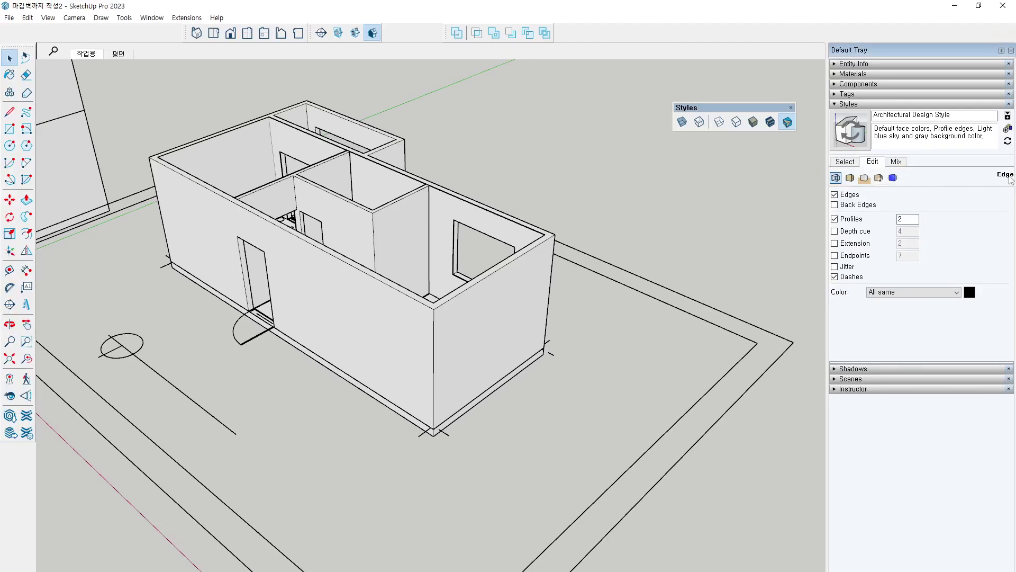
pyautogui.click(851, 179)
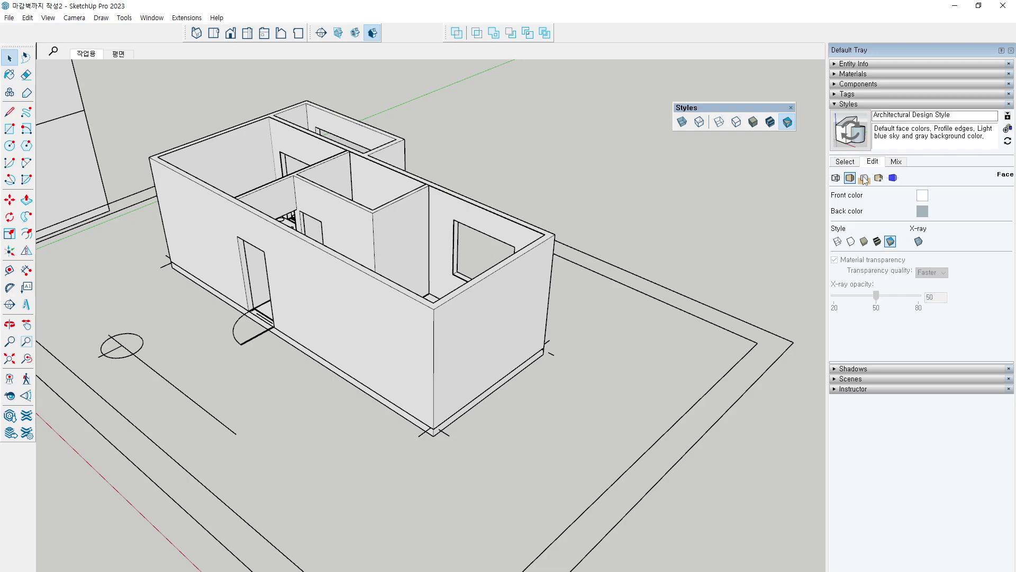
pyautogui.click(864, 178)
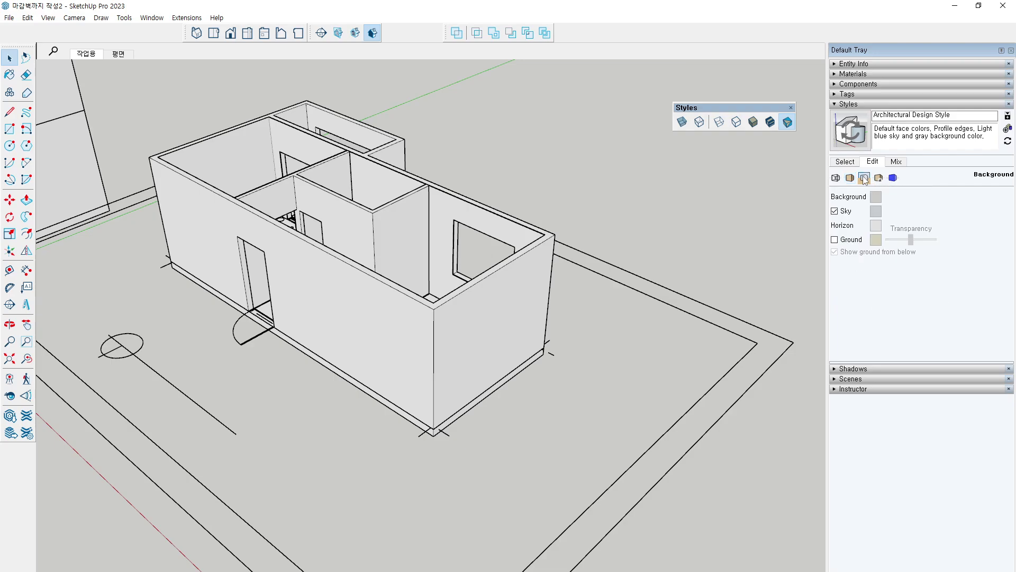
pyautogui.moveTo(352, 145); pyautogui.dragTo(339, 106, button='middle')
pyautogui.moveTo(625, 105)
pyautogui.mouseDown()
pyautogui.moveTo(587, 73)
pyautogui.moveTo(609, 131)
pyautogui.mouseUp()
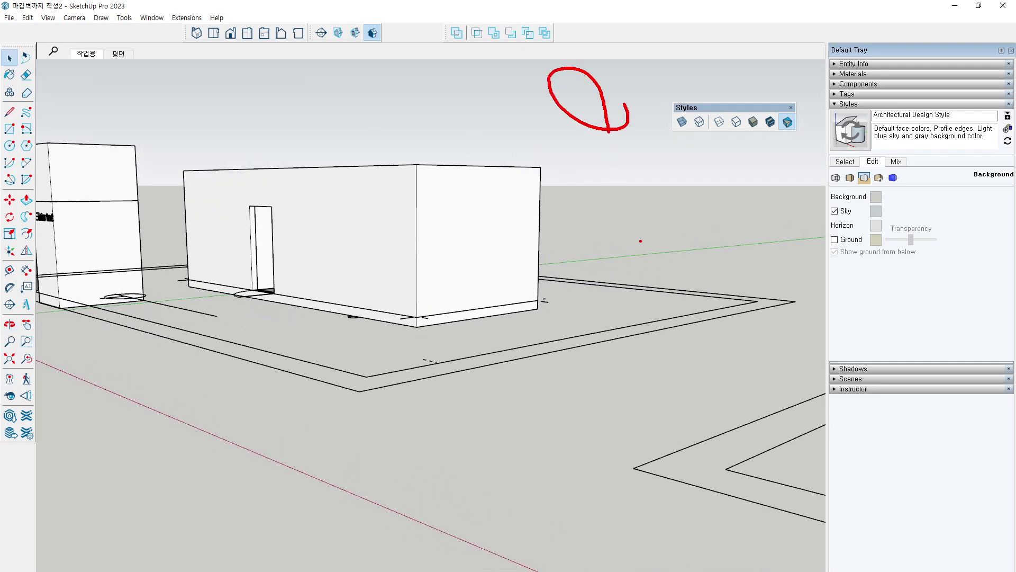
pyautogui.moveTo(637, 242); pyautogui.dragTo(635, 221)
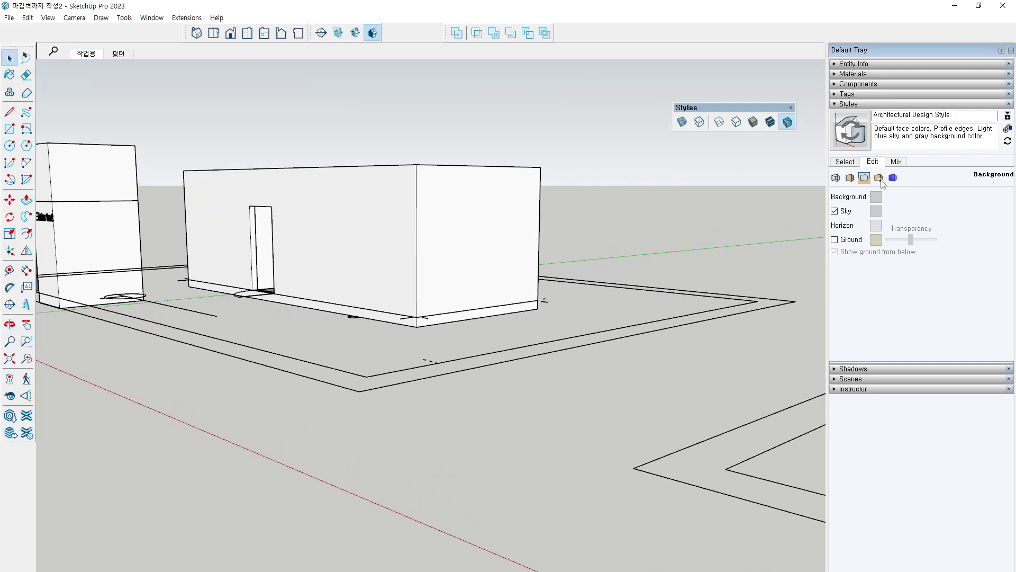
# - Bring up the style's watermark settings and look over the house view where a watermark would appear
pyautogui.click(879, 178)
pyautogui.moveTo(697, 211); pyautogui.dragTo(596, 220, button='middle')
pyautogui.moveTo(622, 263); pyautogui.dragTo(630, 292, button='middle')
pyautogui.moveTo(94, 73); pyautogui.dragTo(66, 91)
pyautogui.moveTo(82, 77); pyautogui.dragTo(108, 101)
pyautogui.moveTo(113, 86); pyautogui.dragTo(213, 85)
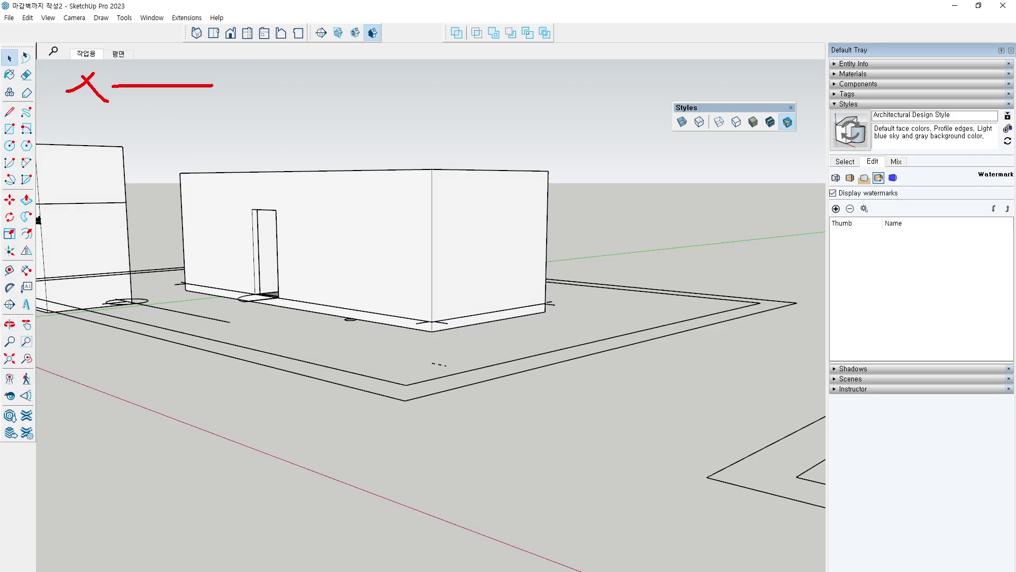
pyautogui.keyDown('ctrl'); pyautogui.moveTo(140, 68); pyautogui.dragTo(195, 94); pyautogui.keyUp('ctrl')
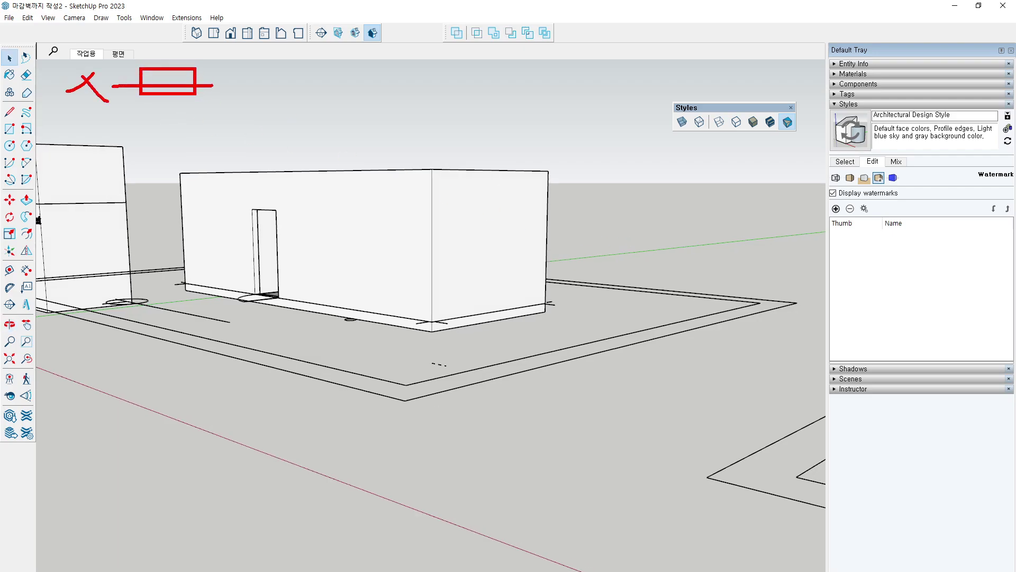
# - Bring up the style's modeling settings and examine the colours for guides and section lines
pyautogui.click(893, 178)
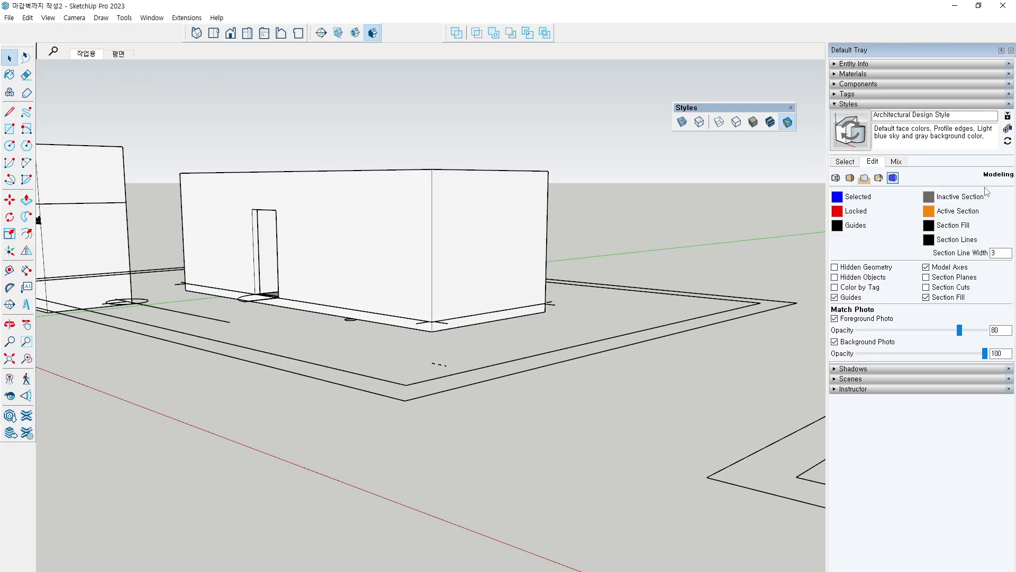
pyautogui.moveTo(979, 187); pyautogui.dragTo(1015, 186)
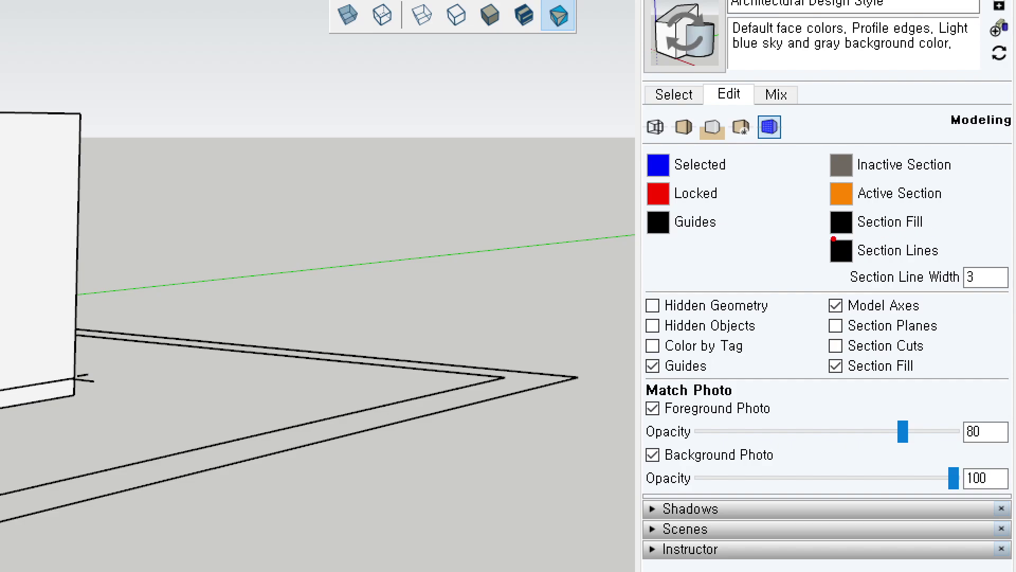
pyautogui.moveTo(915, 236); pyautogui.dragTo(978, 218)
pyautogui.moveTo(812, 233); pyautogui.dragTo(964, 265)
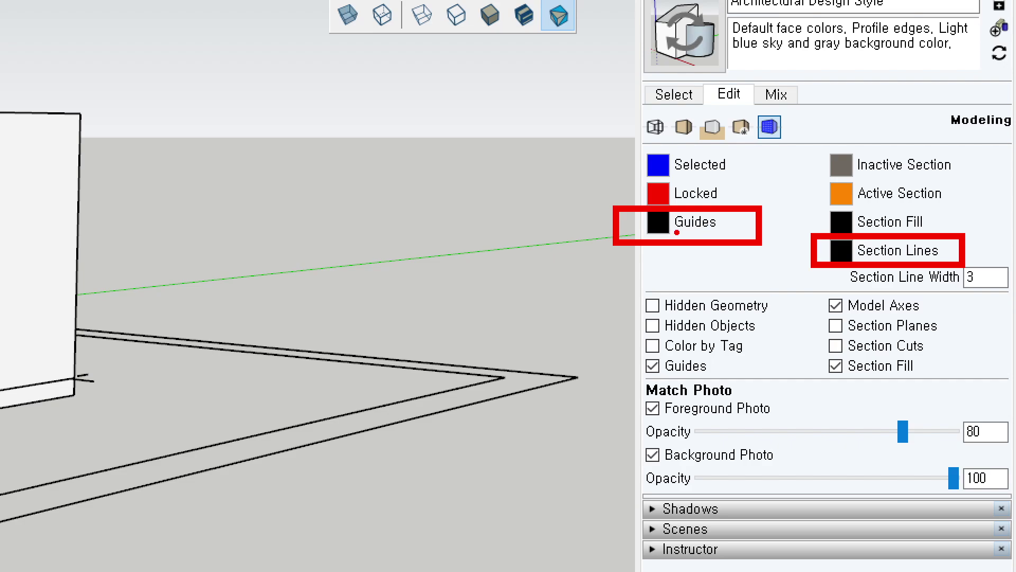
pyautogui.moveTo(582, 273)
pyautogui.mouseDown()
pyautogui.moveTo(644, 260)
pyautogui.moveTo(649, 241)
pyautogui.moveTo(706, 227)
pyautogui.moveTo(672, 255)
pyautogui.mouseUp()
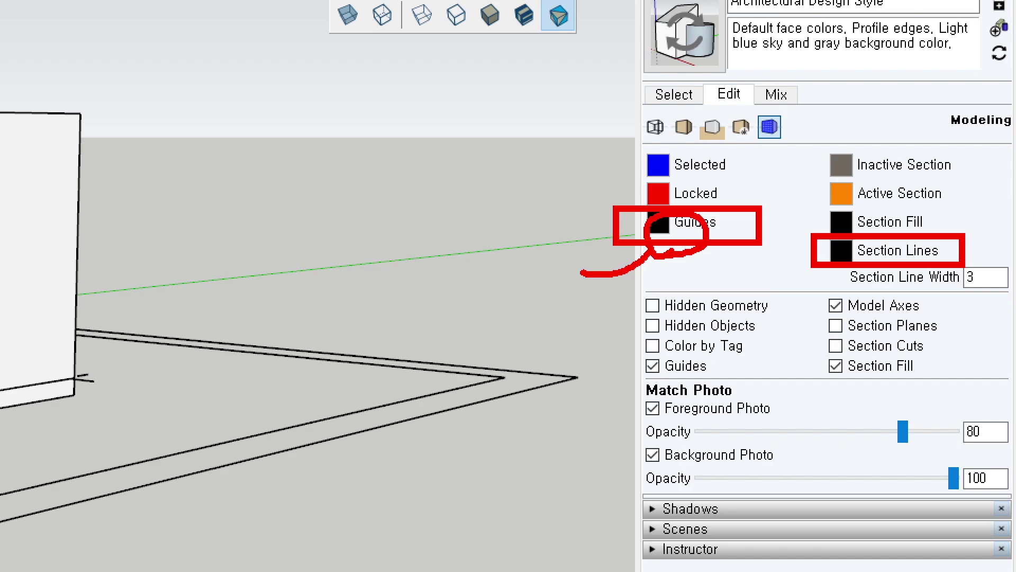
pyautogui.moveTo(813, 142); pyautogui.dragTo(800, 157)
pyautogui.moveTo(922, 124)
pyautogui.mouseDown()
pyautogui.moveTo(974, 142)
pyautogui.moveTo(974, 158)
pyautogui.mouseUp()
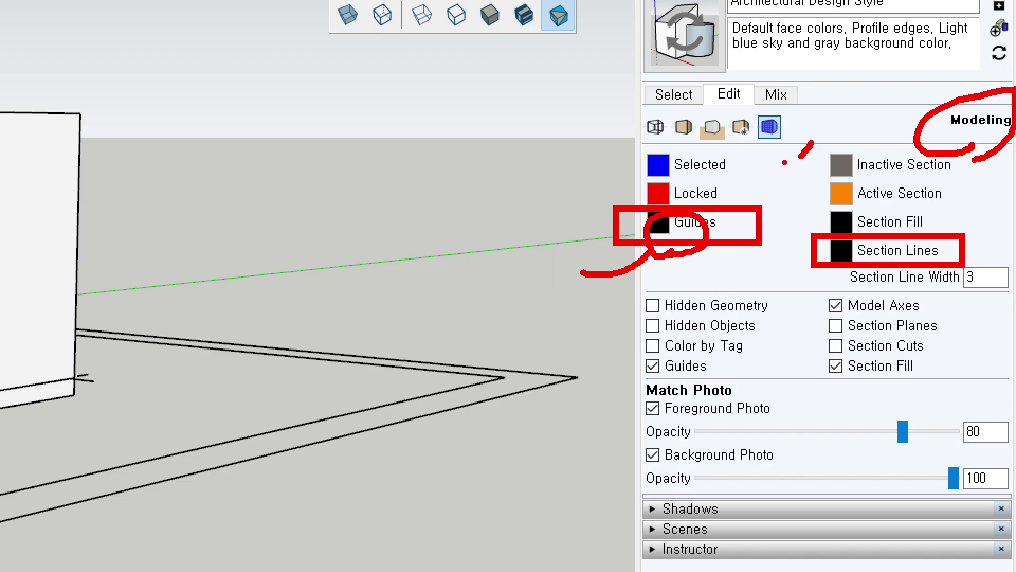
pyautogui.moveTo(962, 157)
pyautogui.mouseDown()
pyautogui.moveTo(1002, 154)
pyautogui.moveTo(1012, 108)
pyautogui.moveTo(1010, 122)
pyautogui.mouseUp()
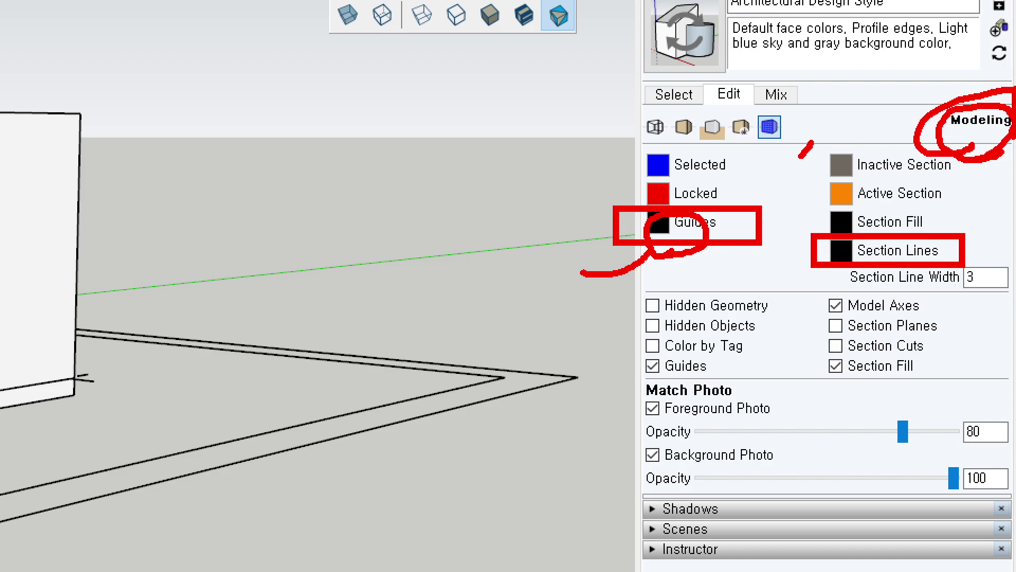
pyautogui.moveTo(751, 103)
pyautogui.keyDown('ctrl'); pyautogui.mouseDown()
pyautogui.moveTo(798, 158)
pyautogui.moveTo(737, 249)
pyautogui.mouseUp(); pyautogui.keyUp('ctrl')
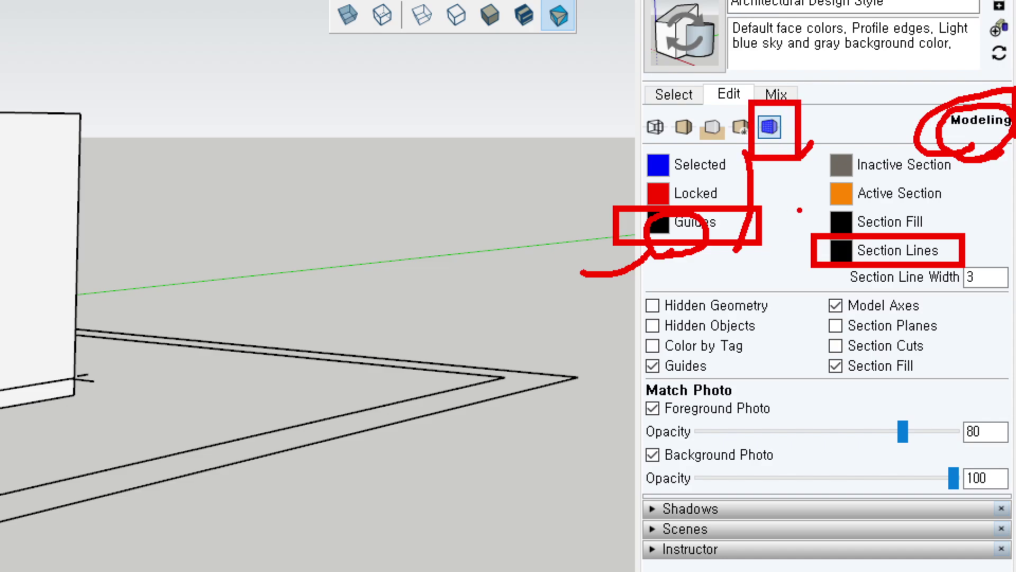
pyautogui.moveTo(800, 210); pyautogui.dragTo(786, 261)
pyautogui.press('Escape')
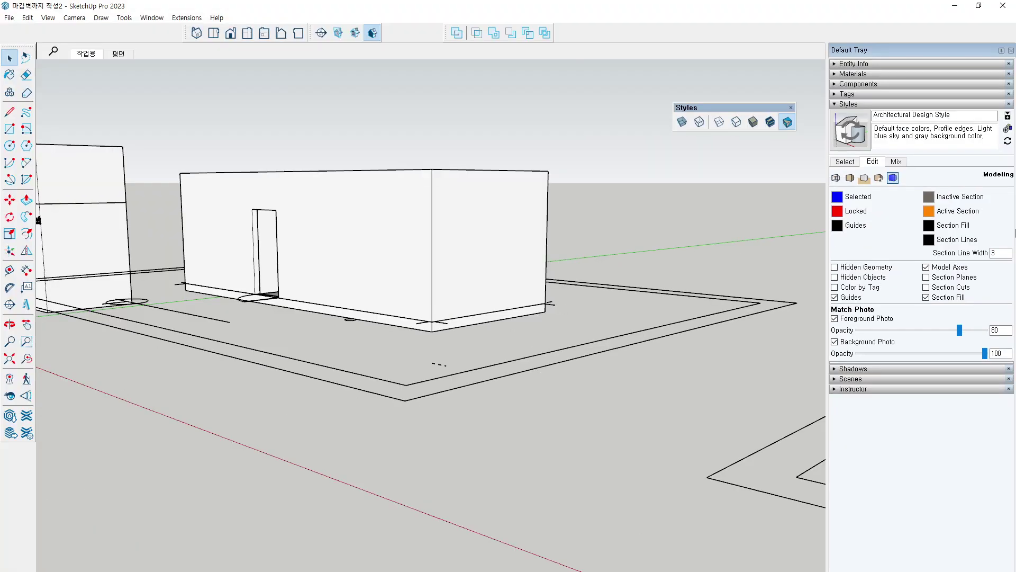
# - Return to the style's edge settings and examine the Profiles option against the house's outer outline from above
pyautogui.click(836, 178)
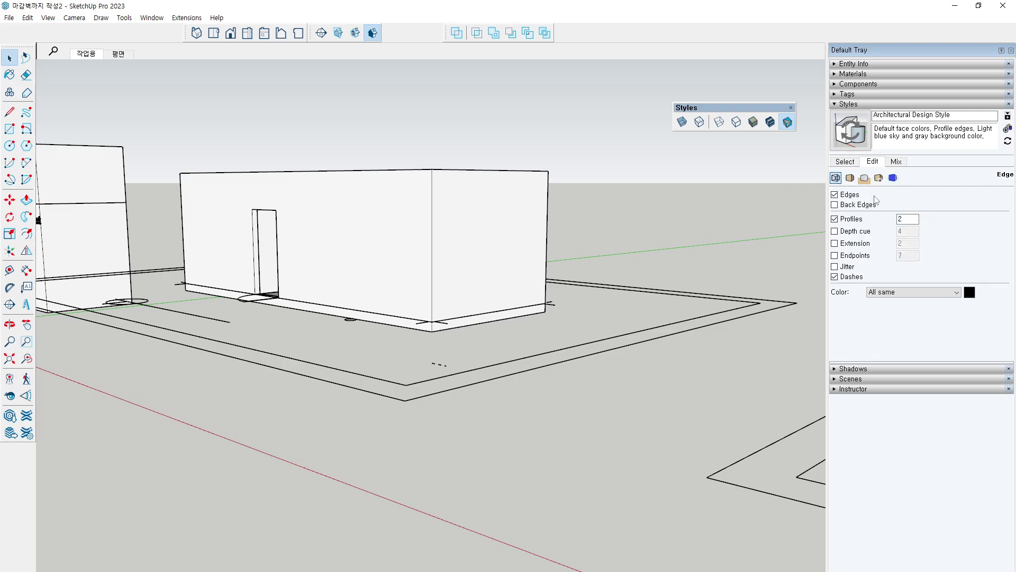
pyautogui.hotkey('ctrl', '1')
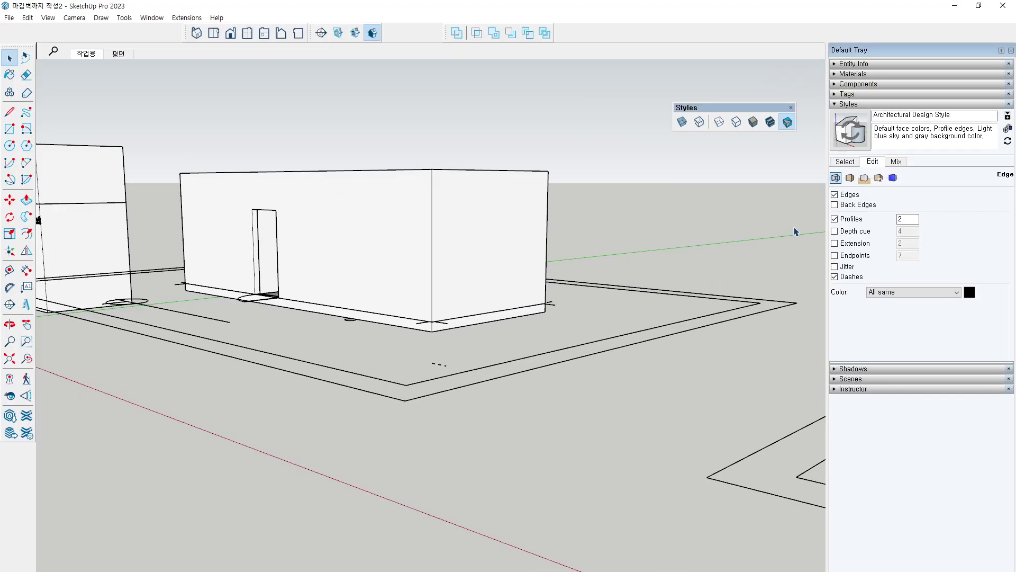
pyautogui.moveTo(572, 263); pyautogui.dragTo(575, 408)
pyautogui.moveTo(796, 302); pyautogui.dragTo(627, 232)
pyautogui.moveTo(731, 249); pyautogui.dragTo(730, 296)
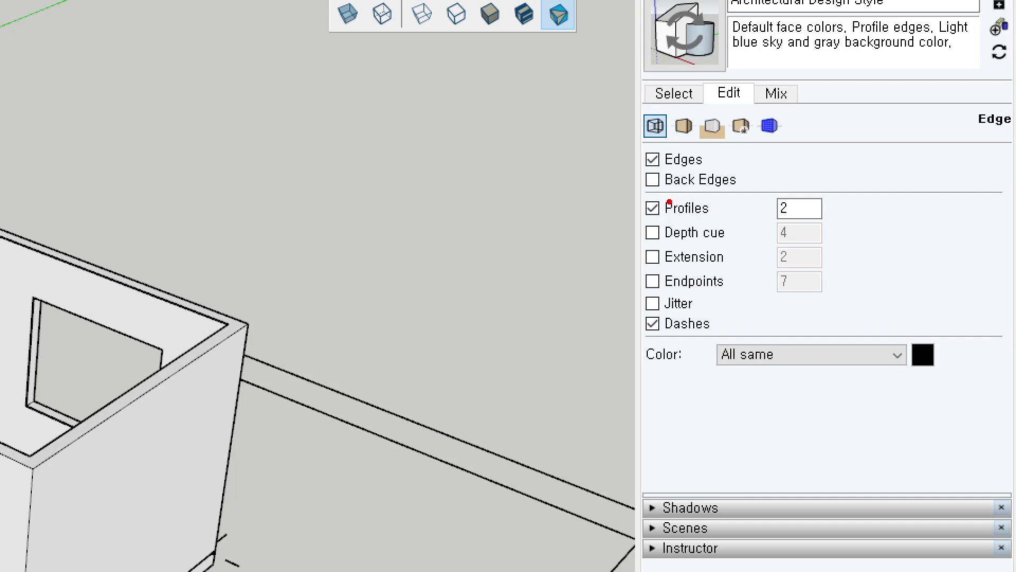
pyautogui.moveTo(619, 188); pyautogui.dragTo(732, 229)
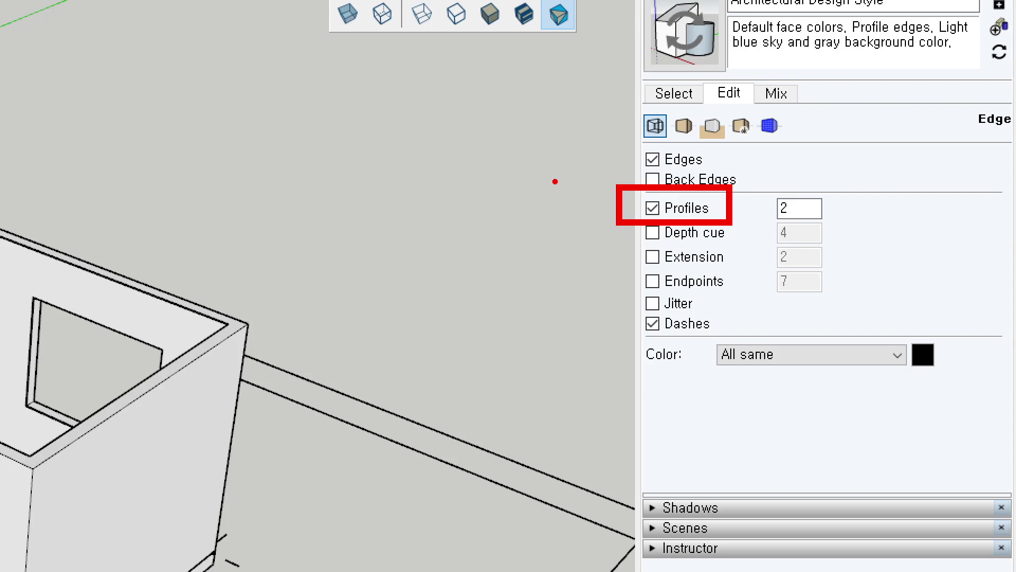
pyautogui.moveTo(556, 182); pyautogui.dragTo(553, 255)
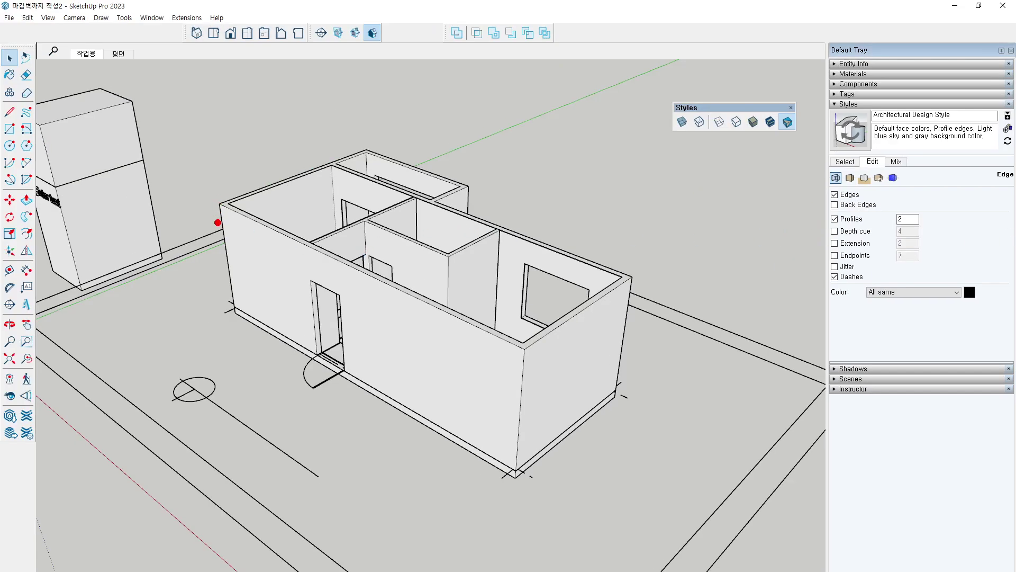
pyautogui.moveTo(221, 205); pyautogui.dragTo(232, 314)
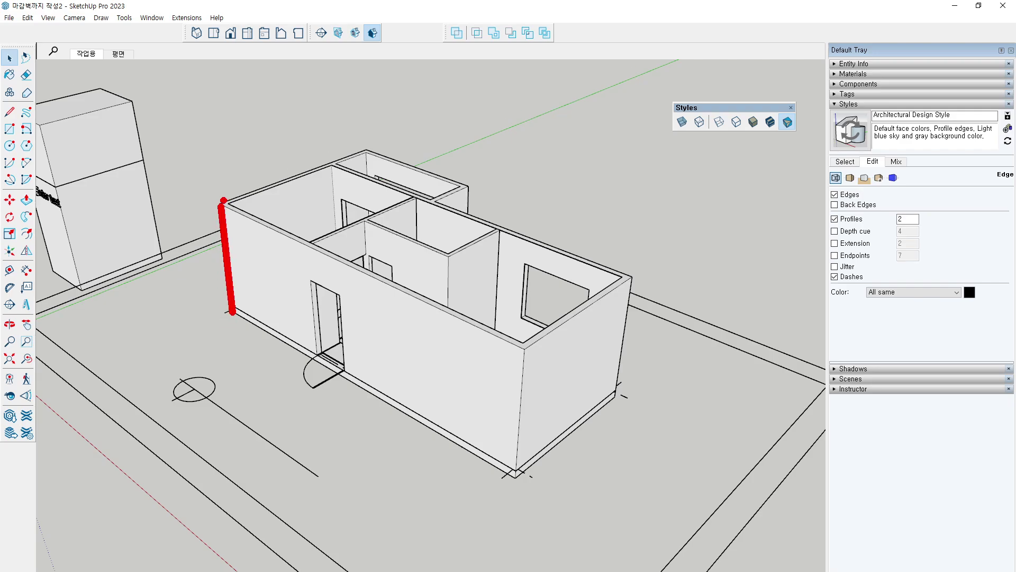
pyautogui.moveTo(223, 200)
pyautogui.mouseDown()
pyautogui.moveTo(369, 143)
pyautogui.moveTo(472, 187)
pyautogui.moveTo(469, 214)
pyautogui.moveTo(637, 274)
pyautogui.moveTo(619, 398)
pyautogui.moveTo(528, 471)
pyautogui.moveTo(234, 324)
pyautogui.mouseUp()
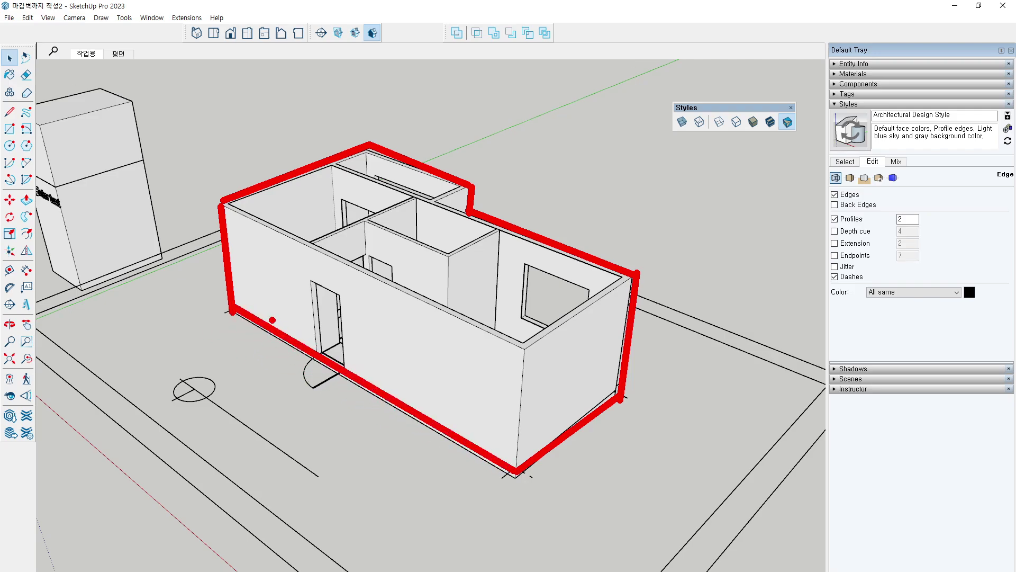
pyautogui.press('Escape')
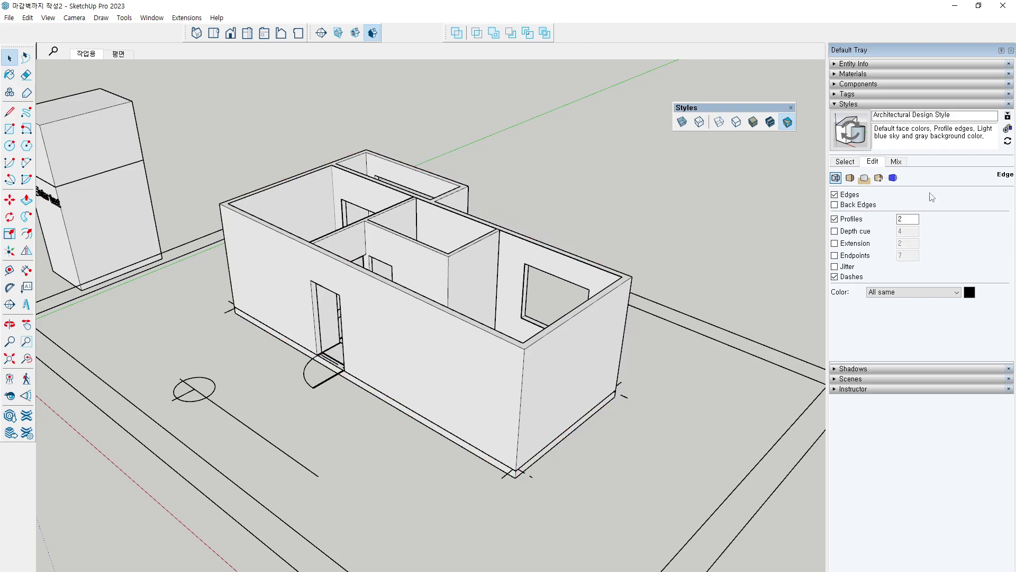
# - Turn off Profiles in the Architectural Design Style's edge settings
pyautogui.click(848, 221)
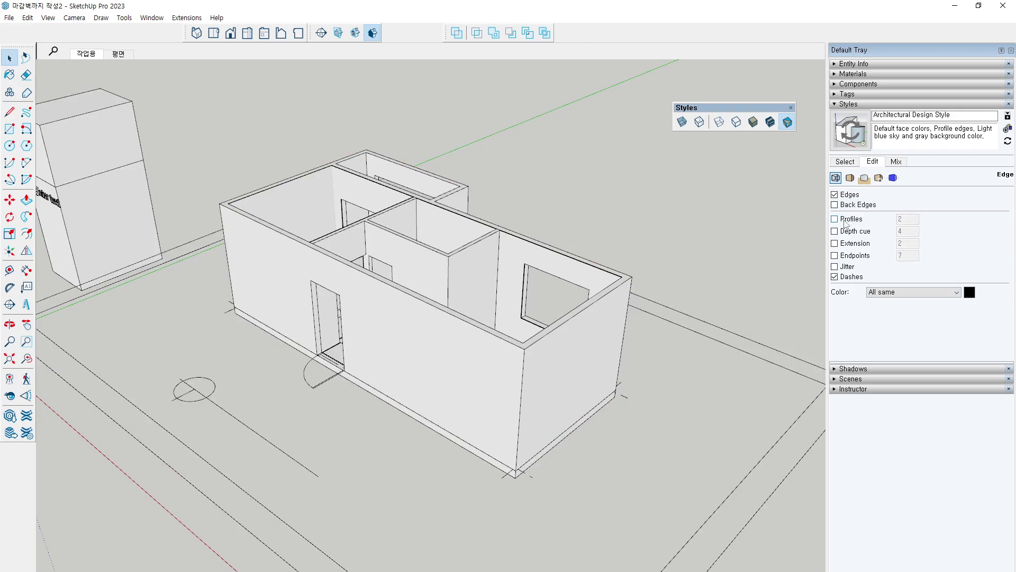
pyautogui.moveTo(424, 323); pyautogui.dragTo(419, 268, button='middle')
pyautogui.moveTo(528, 203)
pyautogui.mouseDown(button='middle')
pyautogui.moveTo(381, 276)
pyautogui.moveTo(420, 173)
pyautogui.moveTo(490, 165)
pyautogui.moveTo(469, 204)
pyautogui.moveTo(475, 215)
pyautogui.moveTo(540, 210)
pyautogui.mouseUp(button='middle')
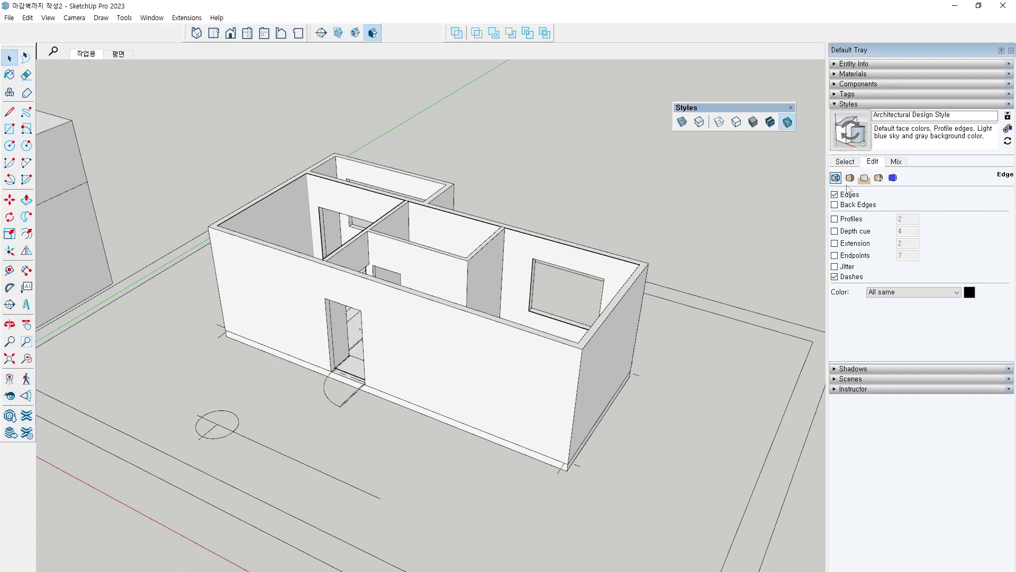
# - Turn off Edges in the style so the house is displayed without any edge lines
pyautogui.click(836, 196)
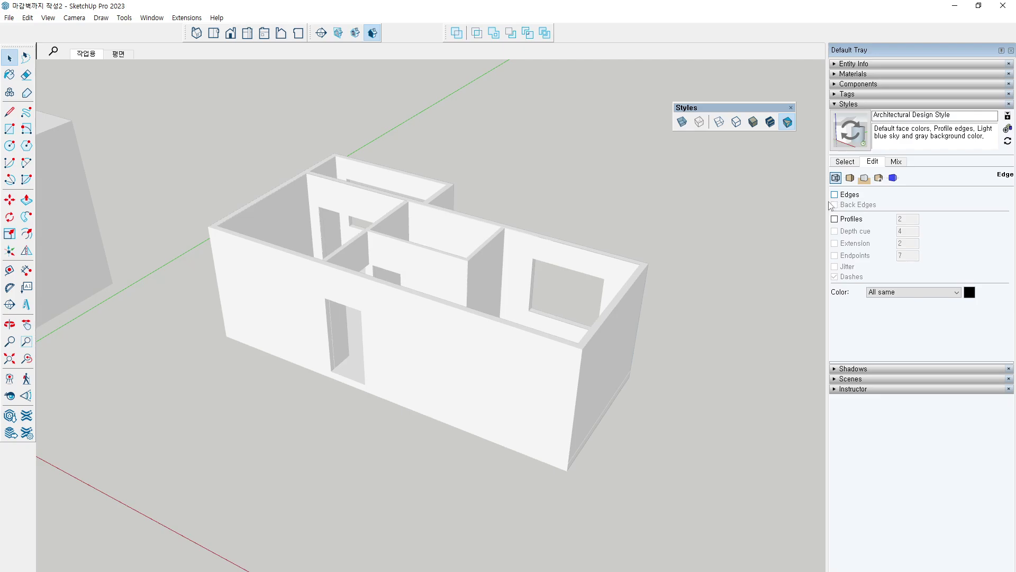
pyautogui.moveTo(391, 339); pyautogui.dragTo(402, 320, button='middle')
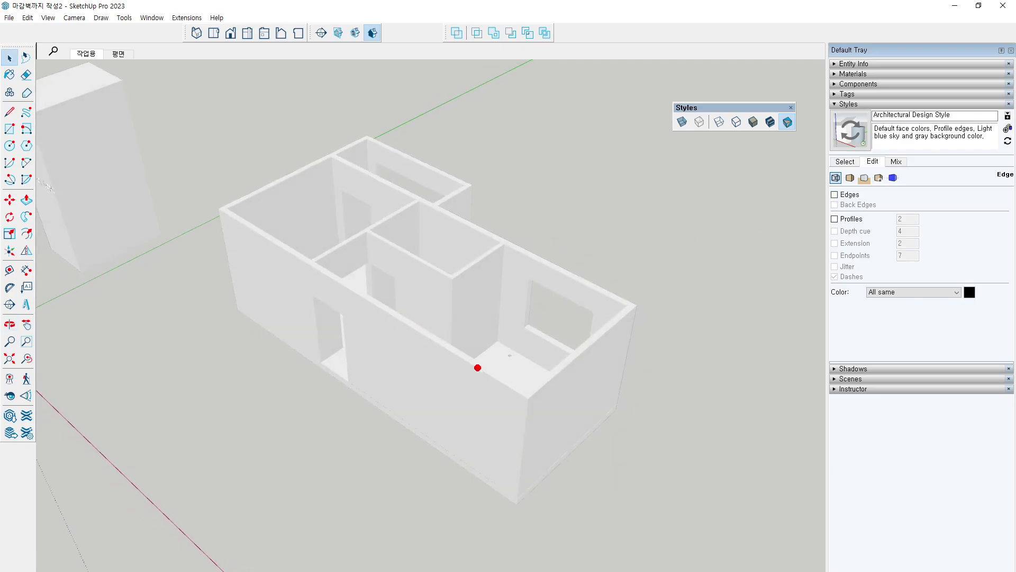
pyautogui.moveTo(478, 367); pyautogui.dragTo(479, 407)
pyautogui.press('Escape')
# - Display the house in Shaded With Textures and inspect its brick walls up close and from several angles
pyautogui.click(770, 122)
pyautogui.moveTo(603, 286)
pyautogui.mouseDown(button='middle')
pyautogui.moveTo(590, 261)
pyautogui.moveTo(598, 176)
pyautogui.moveTo(580, 178)
pyautogui.mouseUp(button='middle')
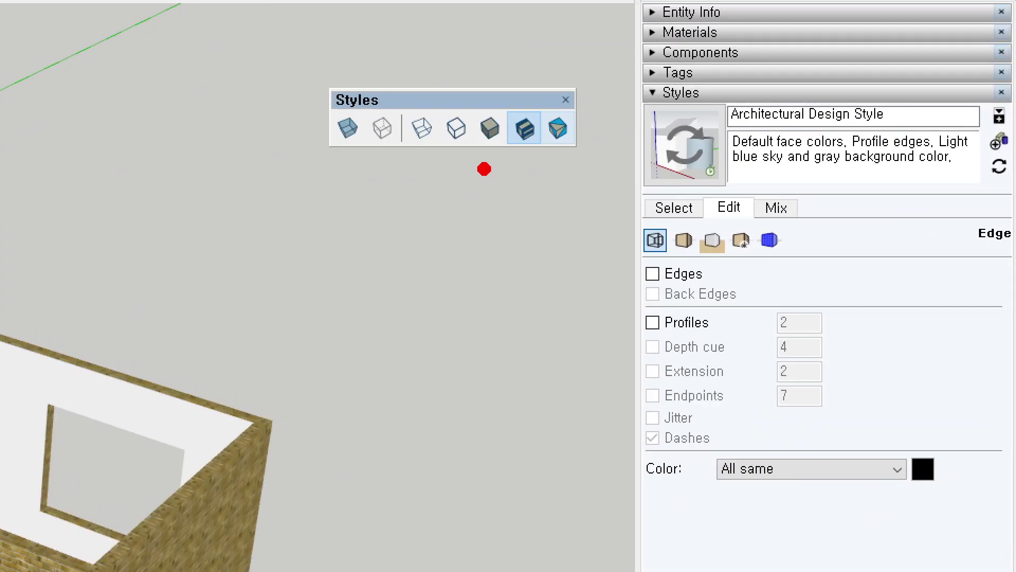
pyautogui.keyDown('ctrl'); pyautogui.moveTo(504, 86); pyautogui.dragTo(547, 172); pyautogui.keyUp('ctrl')
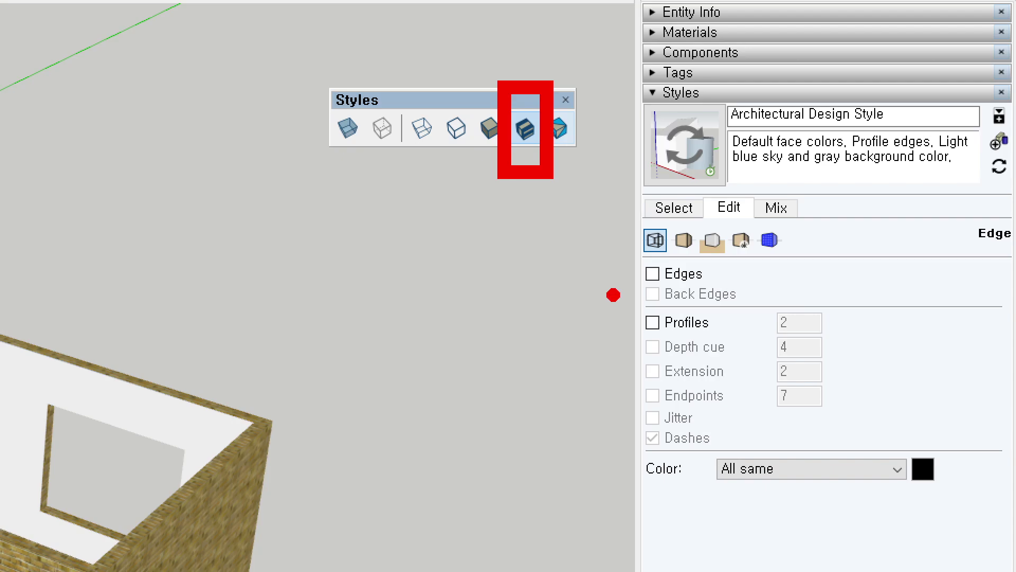
pyautogui.keyDown('shift'); pyautogui.moveTo(614, 294); pyautogui.dragTo(720, 294); pyautogui.keyUp('shift')
pyautogui.press('Escape')
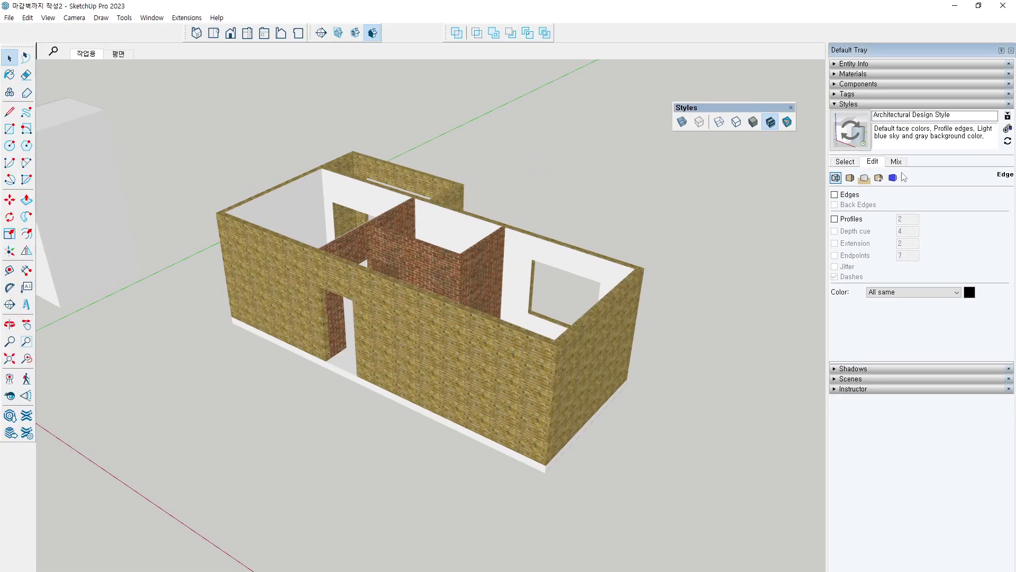
pyautogui.scroll(5, 439, 328)
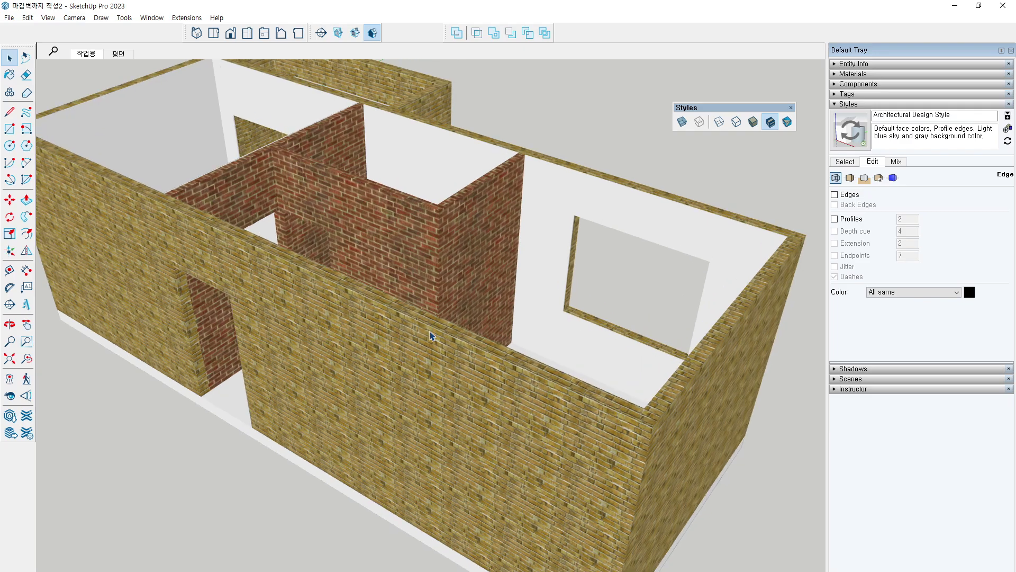
pyautogui.scroll(-6, 430, 336)
pyautogui.moveTo(438, 332)
pyautogui.mouseDown(button='middle')
pyautogui.moveTo(447, 302)
pyautogui.moveTo(441, 316)
pyautogui.mouseUp(button='middle')
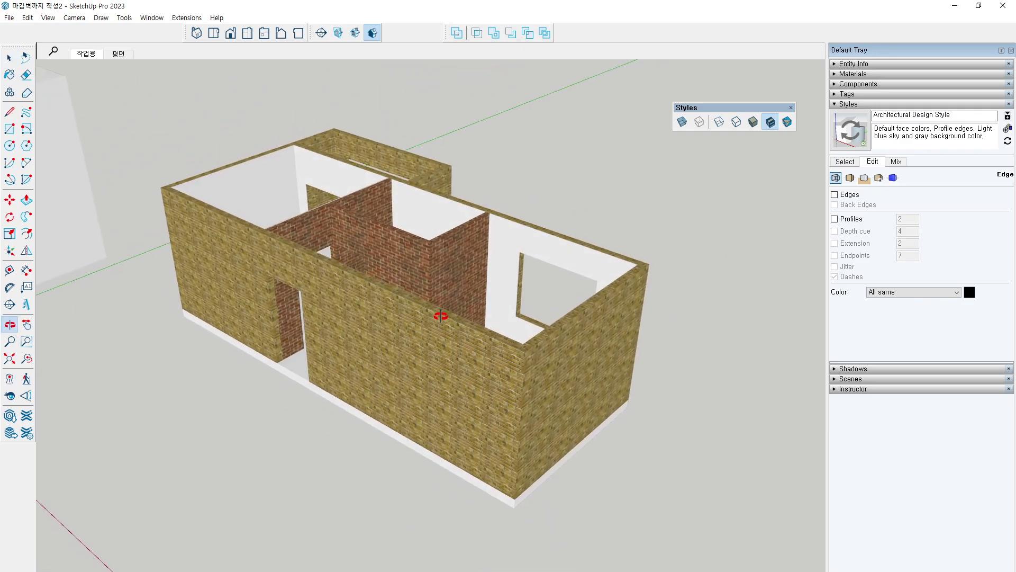
pyautogui.moveTo(526, 177); pyautogui.dragTo(533, 211, button='middle')
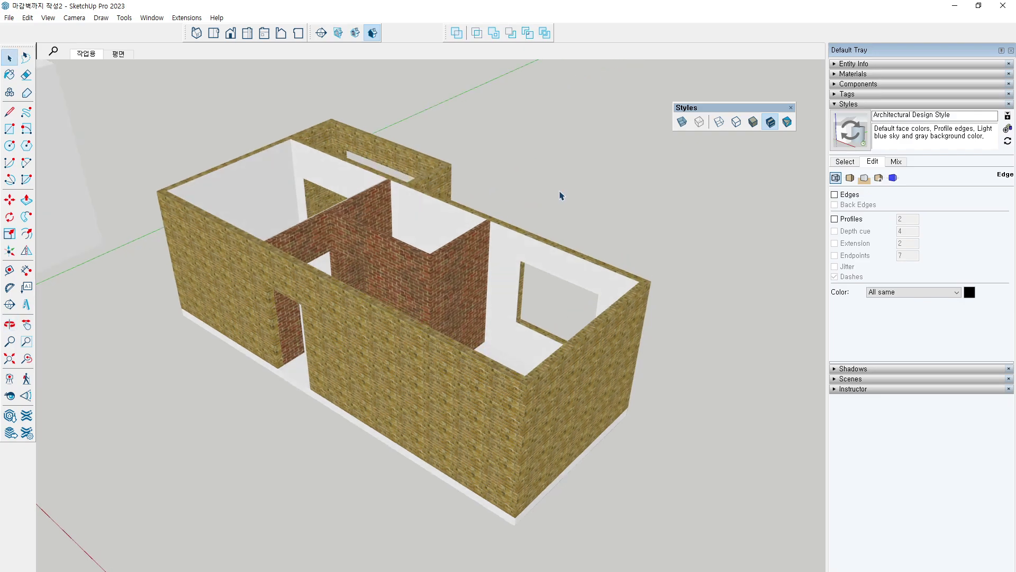
# - Enable the Shadows toolbar and place it floating above the model view
pyautogui.click(49, 18)
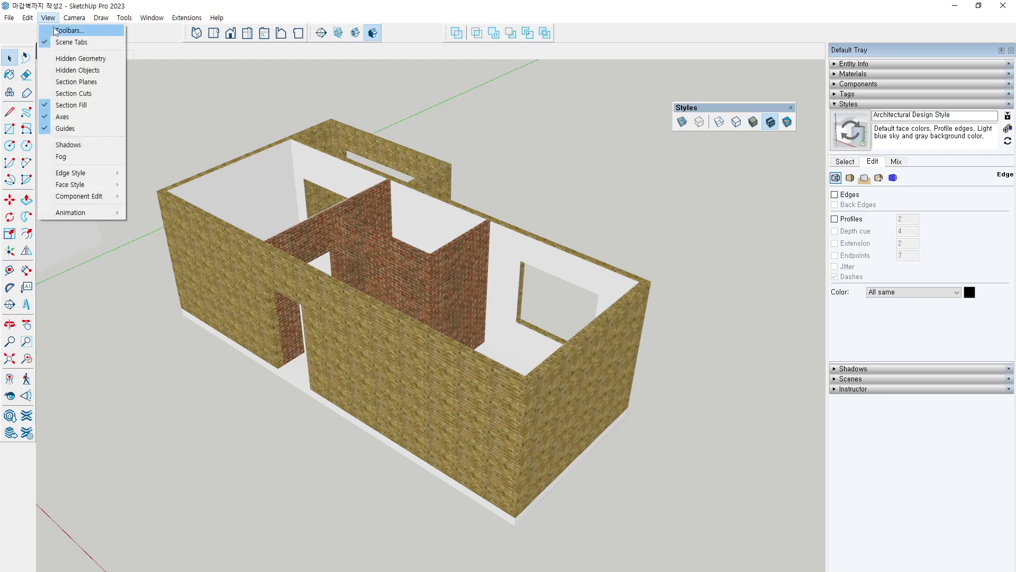
pyautogui.click(54, 32)
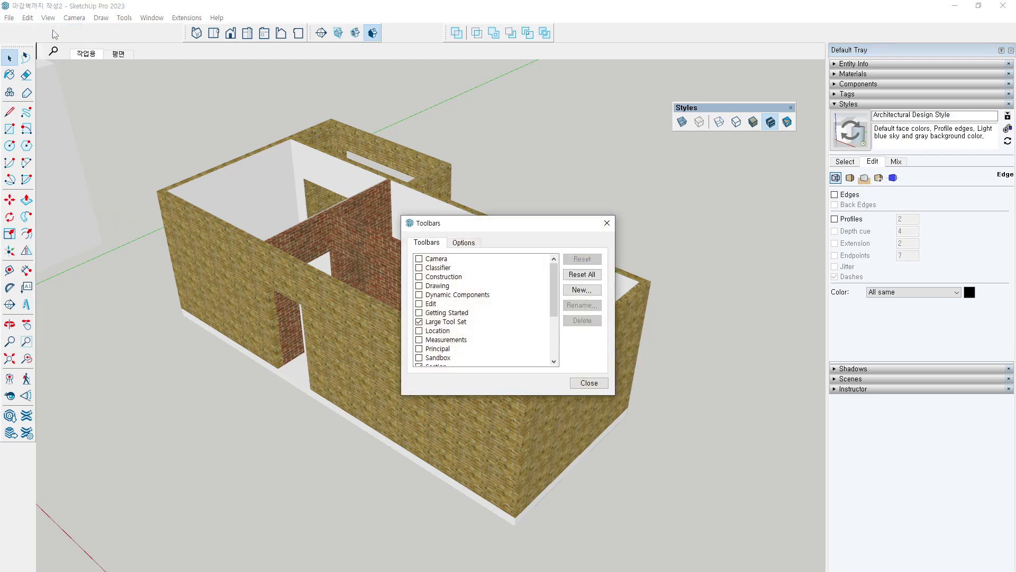
pyautogui.moveTo(486, 235); pyautogui.dragTo(516, 79)
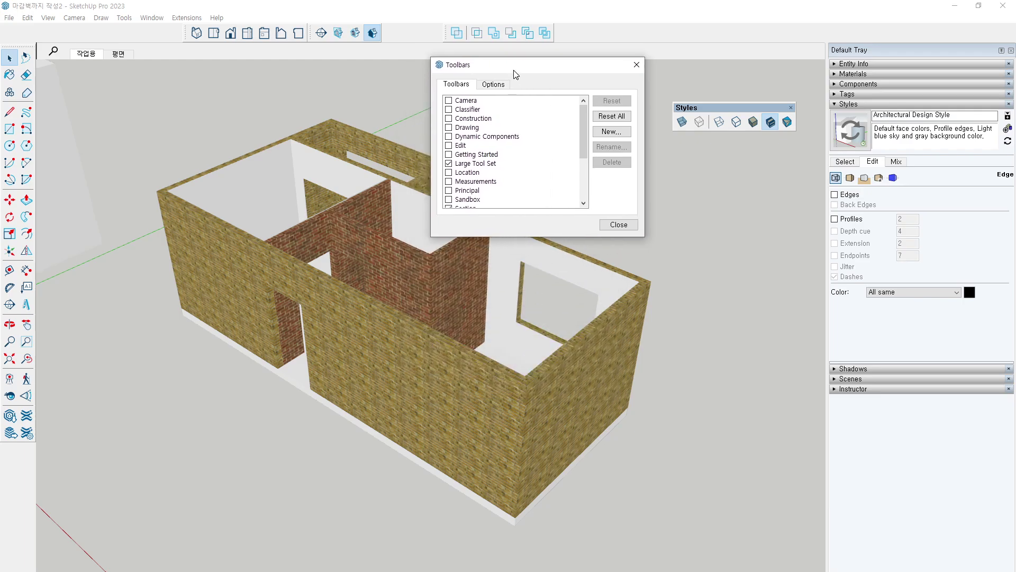
pyautogui.scroll(-3, 522, 197)
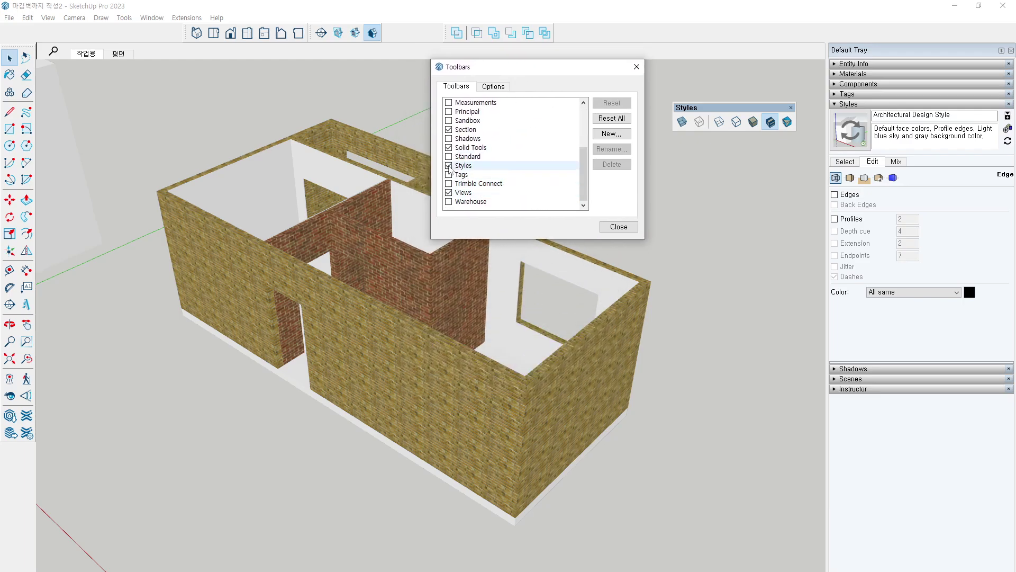
pyautogui.click(449, 139)
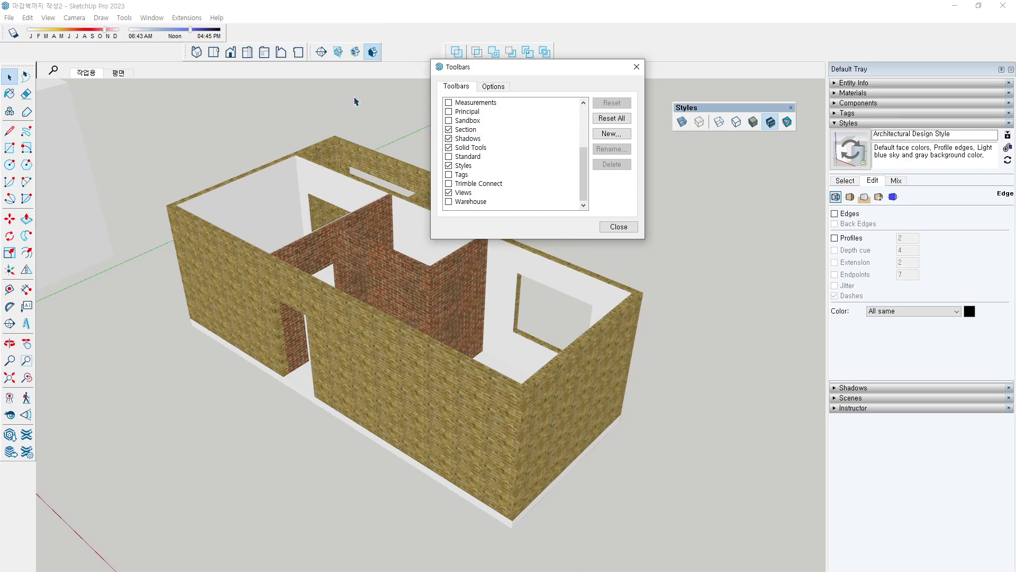
pyautogui.click(636, 67)
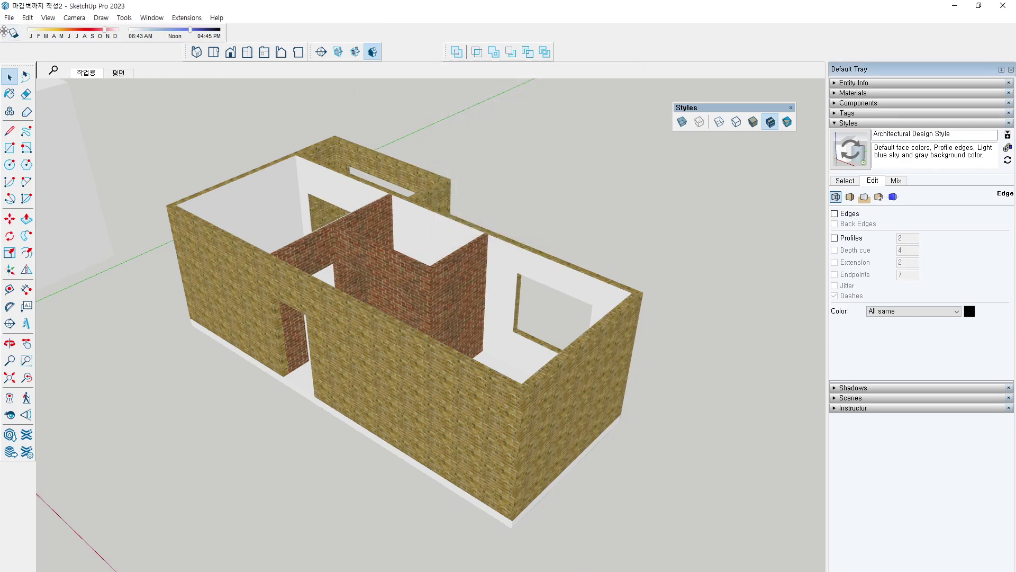
pyautogui.moveTo(3, 33); pyautogui.dragTo(242, 78)
# - Turn on shadows and set the sun to an October afternoon, checking the shade inside the house
pyautogui.click(247, 82)
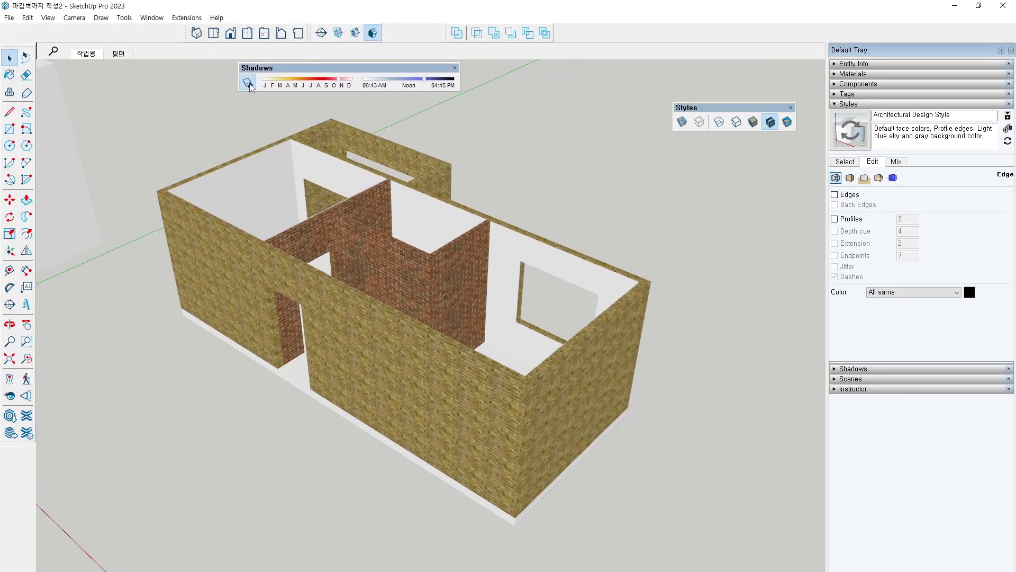
pyautogui.moveTo(396, 234); pyautogui.dragTo(452, 373, button='middle')
pyautogui.scroll(3, 381, 390)
pyautogui.moveTo(382, 406); pyautogui.dragTo(447, 211, button='middle')
pyautogui.moveTo(338, 79)
pyautogui.mouseDown()
pyautogui.moveTo(325, 83)
pyautogui.moveTo(334, 80)
pyautogui.mouseUp()
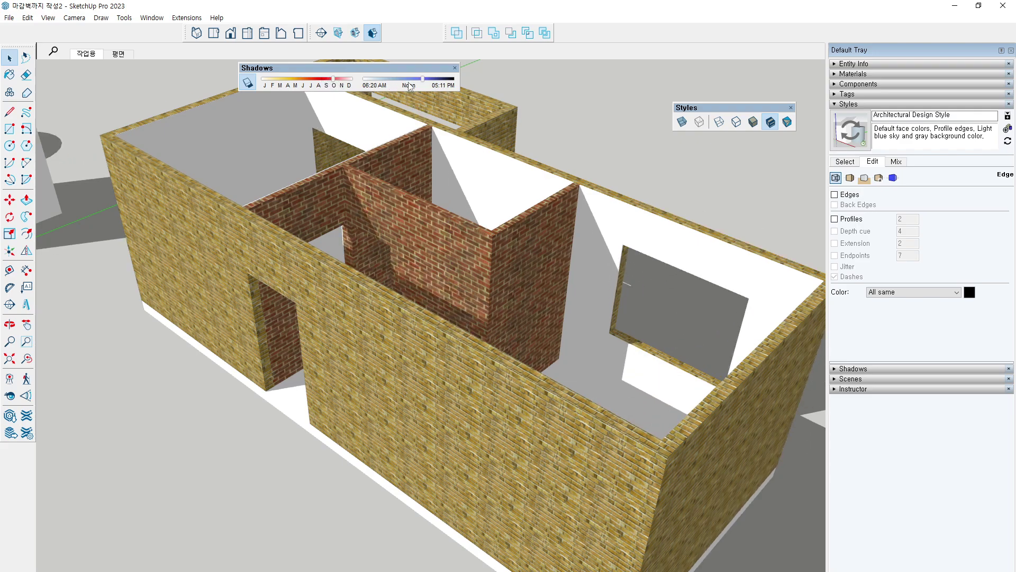
pyautogui.moveTo(420, 79); pyautogui.dragTo(431, 85)
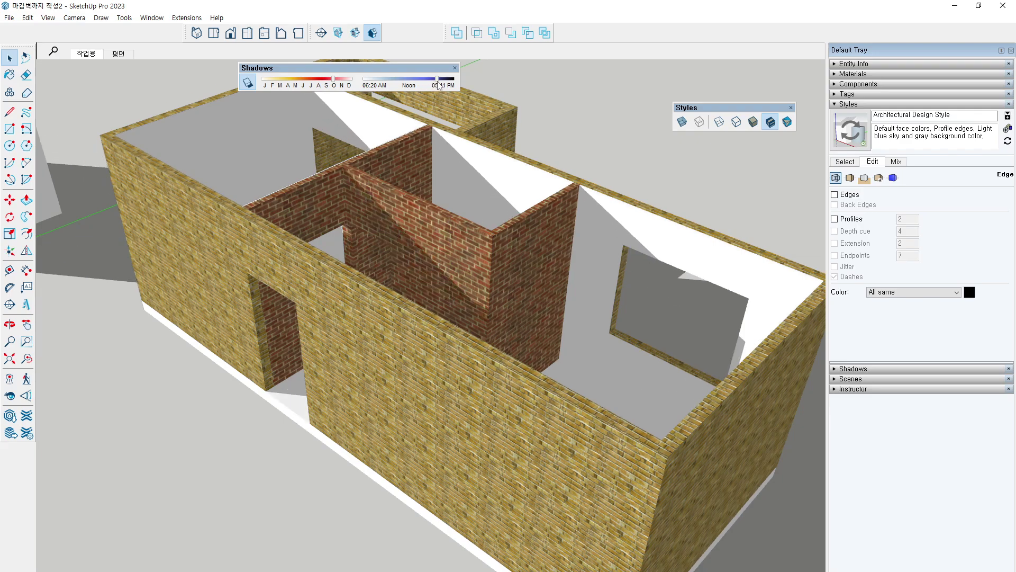
# - Turn on Edges in the style and toggle it to compare the house with and without edge lines
pyautogui.click(848, 197)
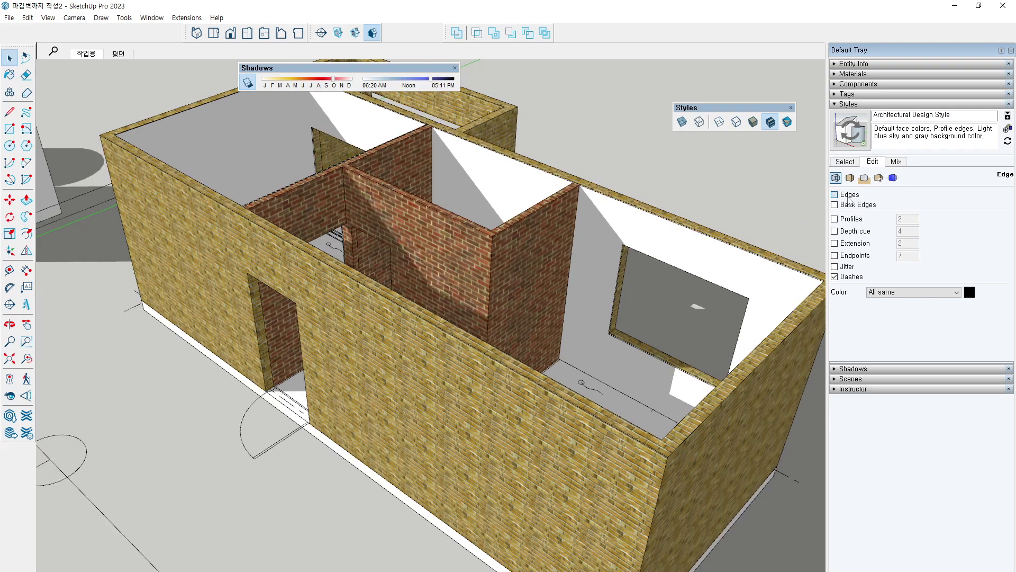
pyautogui.scroll(5, 479, 286)
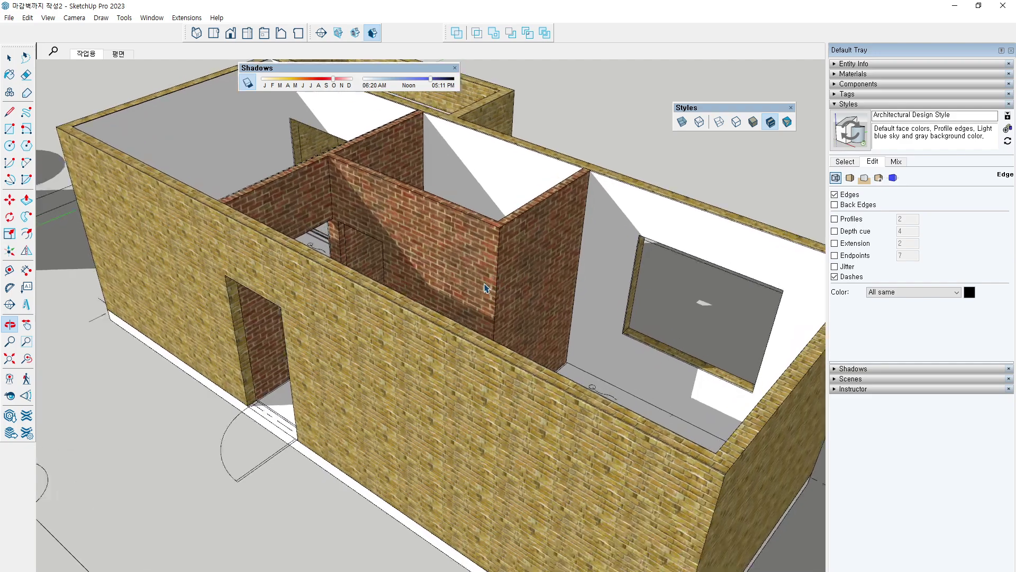
pyautogui.scroll(-4, 503, 263)
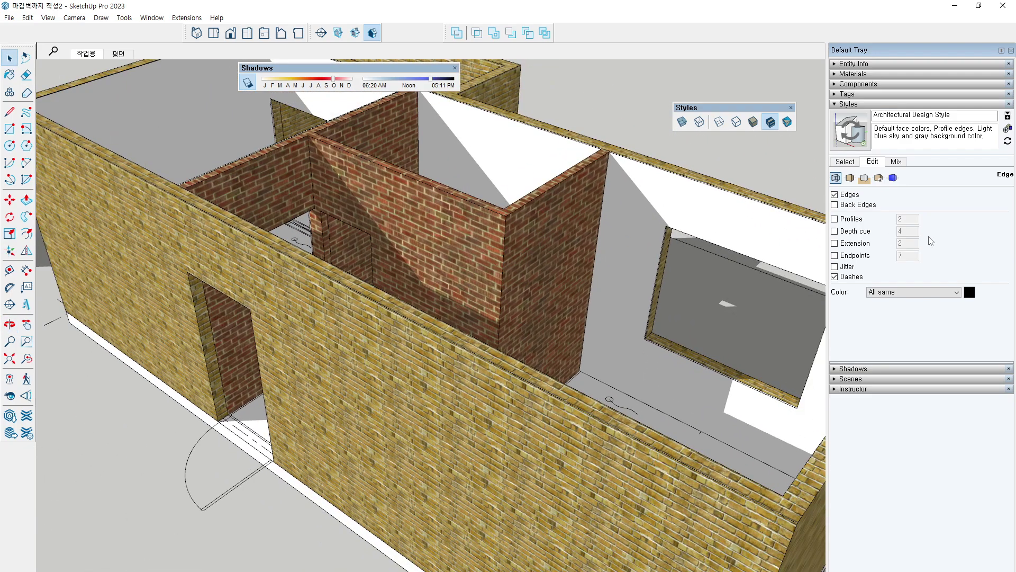
pyautogui.click(847, 197)
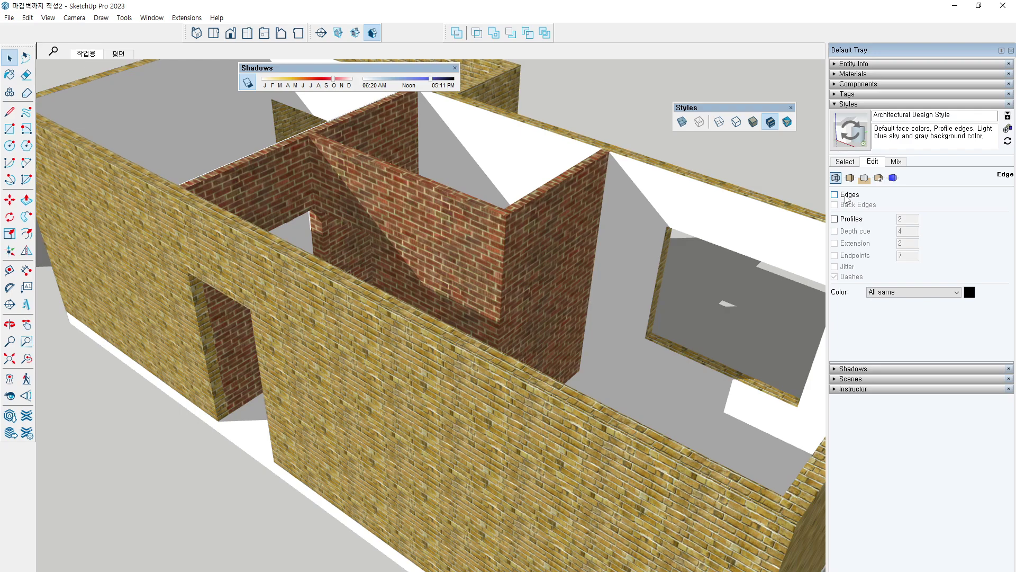
pyautogui.click(847, 199)
pyautogui.click(847, 200)
pyautogui.click(847, 199)
pyautogui.click(848, 200)
# - Toggle Back Edges to compare the house with and without its hidden edges, leaving the option off
pyautogui.click(843, 200)
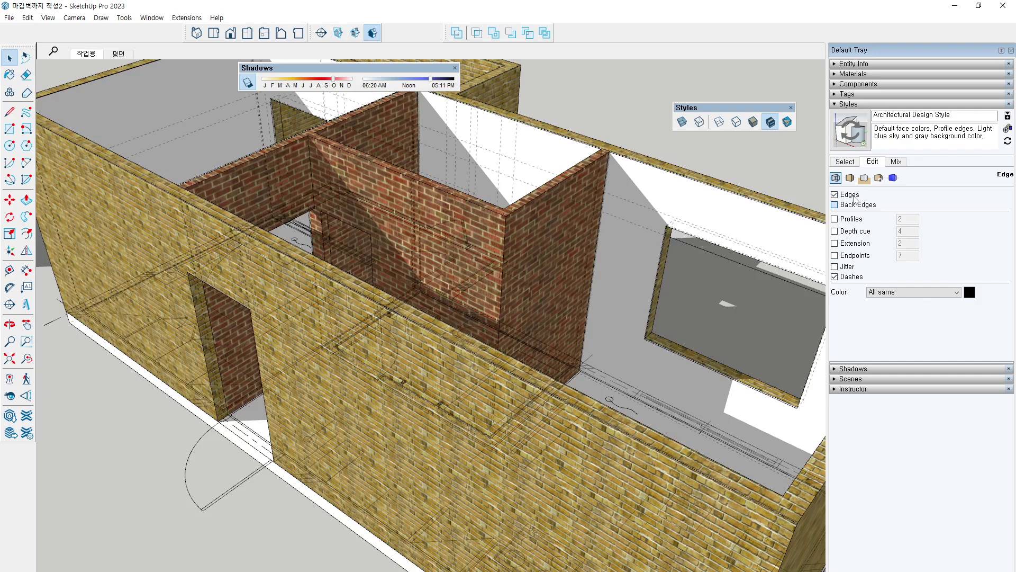
pyautogui.click(848, 201)
pyautogui.click(851, 198)
pyautogui.click(852, 205)
pyautogui.click(854, 207)
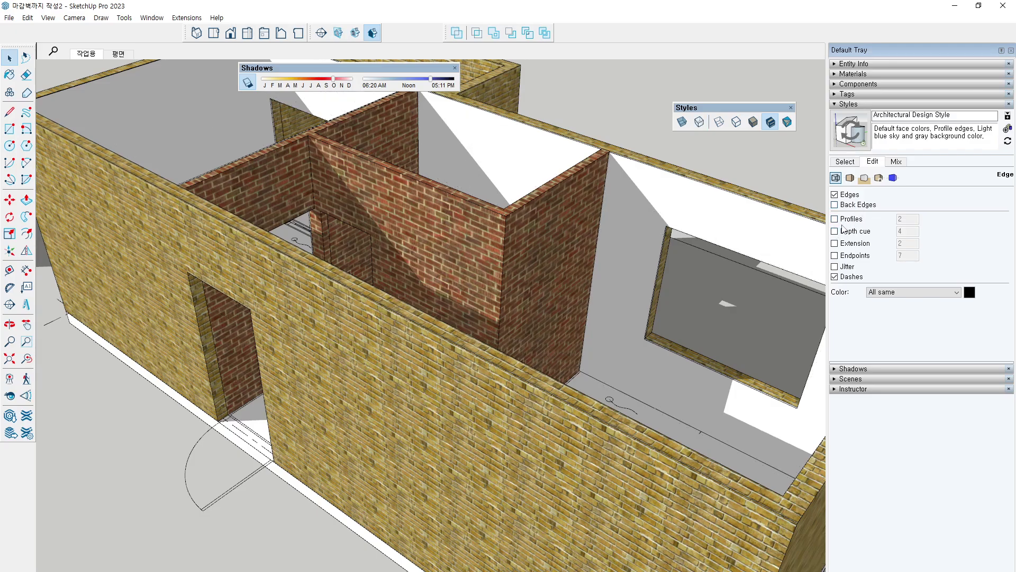
# - Turn on Profiles in the style's edge settings and set the profile thickness to 6
pyautogui.click(843, 222)
pyautogui.moveTo(466, 244); pyautogui.dragTo(464, 300, button='middle')
pyautogui.scroll(-2, 465, 300)
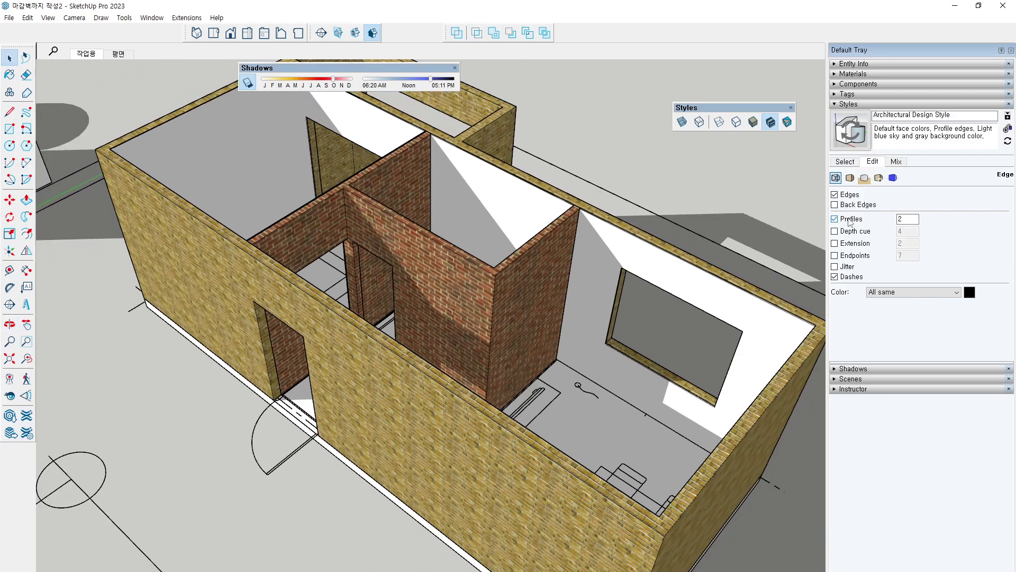
pyautogui.click(850, 223)
pyautogui.click(850, 223)
pyautogui.press('Return')
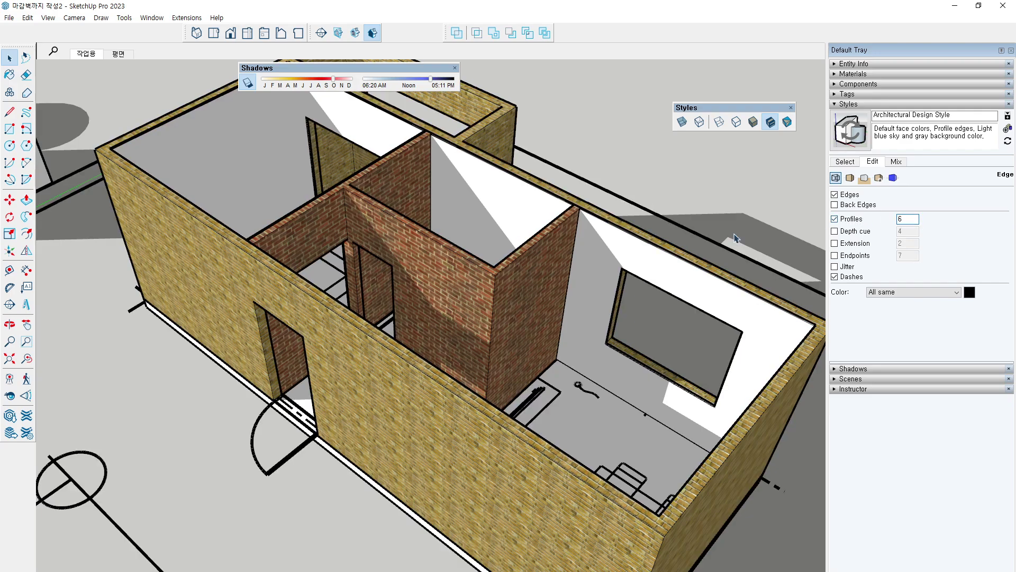
# - Examine the thick profile lines at the house's outer corner and turn Profiles off
pyautogui.moveTo(178, 210); pyautogui.dragTo(106, 189, button='middle')
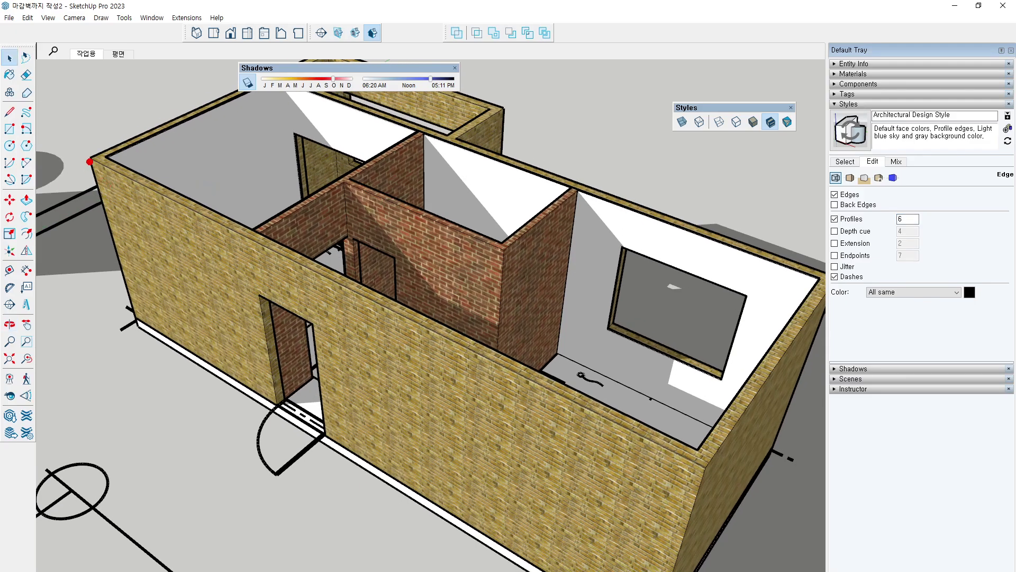
pyautogui.moveTo(90, 161); pyautogui.dragTo(103, 195)
pyautogui.moveTo(91, 154); pyautogui.dragTo(167, 117)
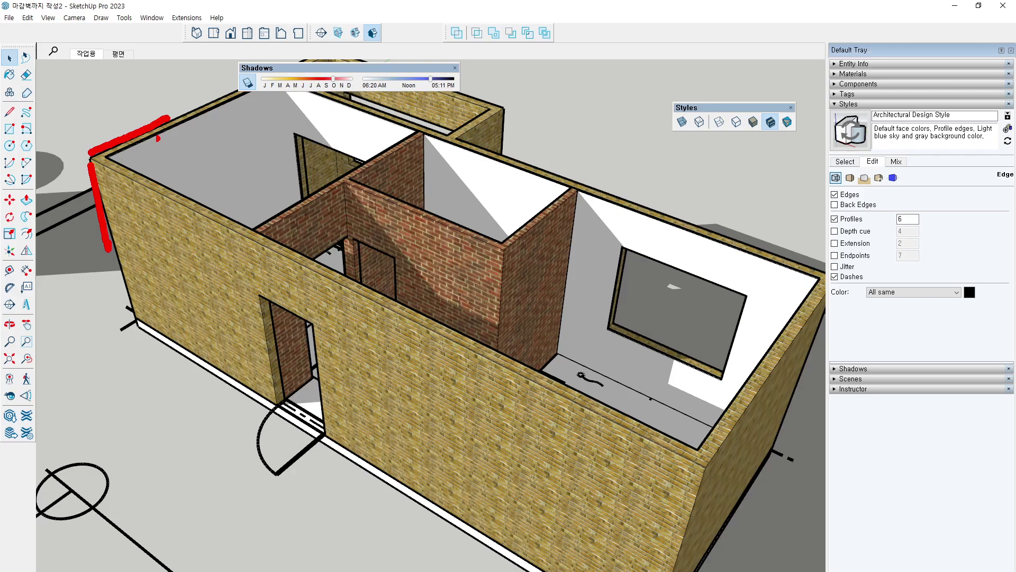
pyautogui.press('Escape')
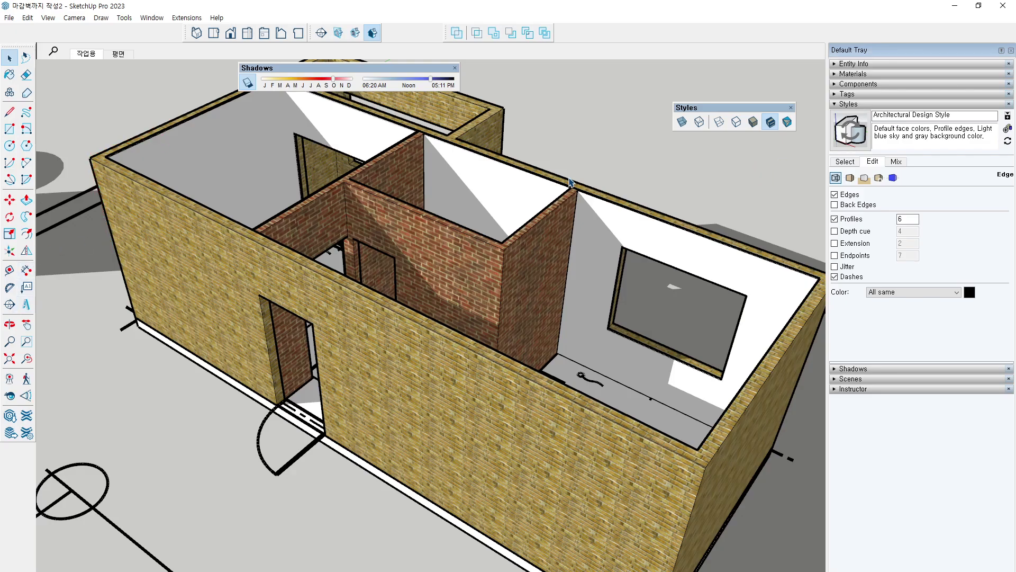
pyautogui.click(835, 218)
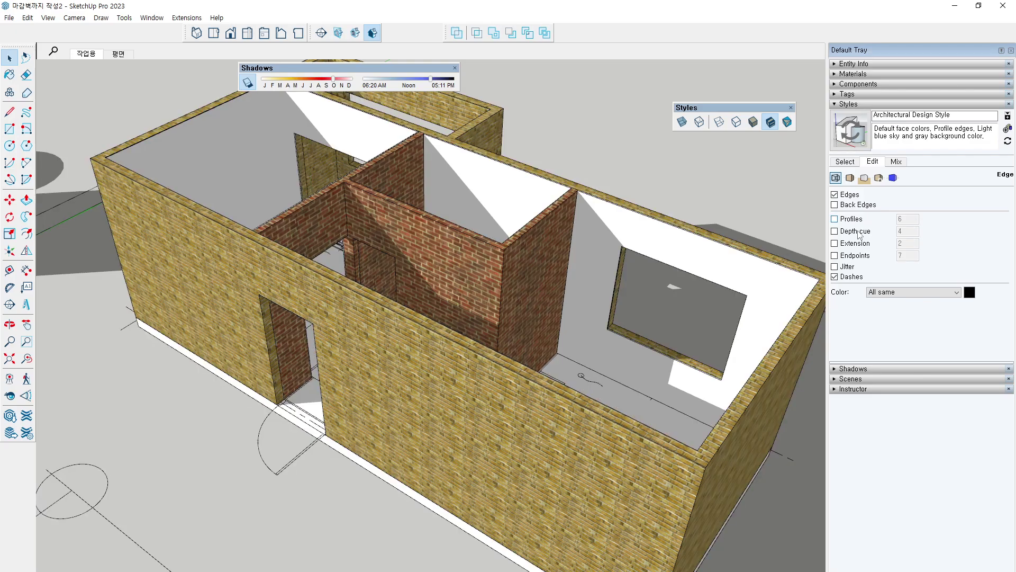
# - Display the house in the Monochrome face style
pyautogui.moveTo(585, 256); pyautogui.dragTo(328, 96, button='middle')
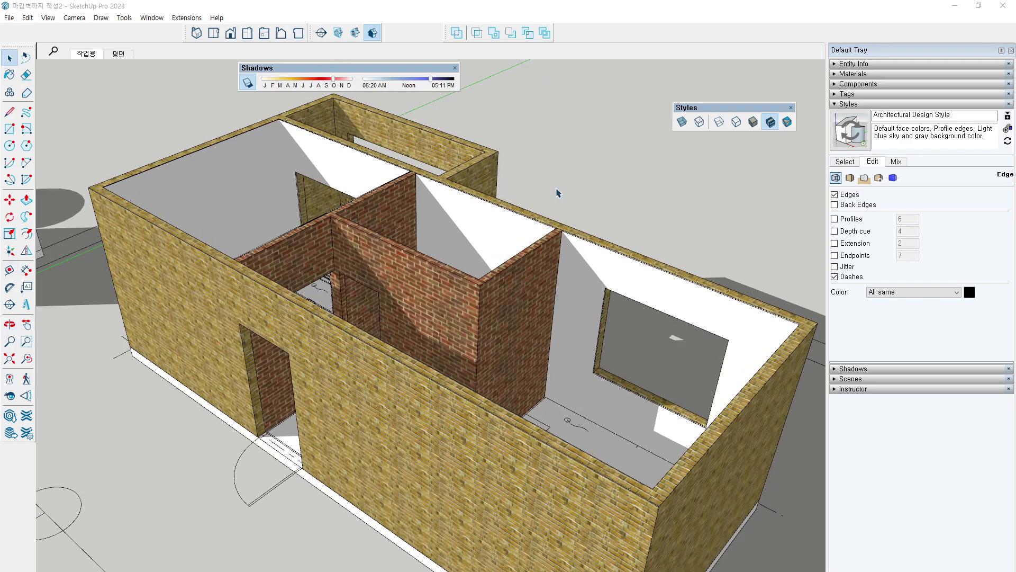
pyautogui.moveTo(558, 191); pyautogui.dragTo(670, 179, button='middle')
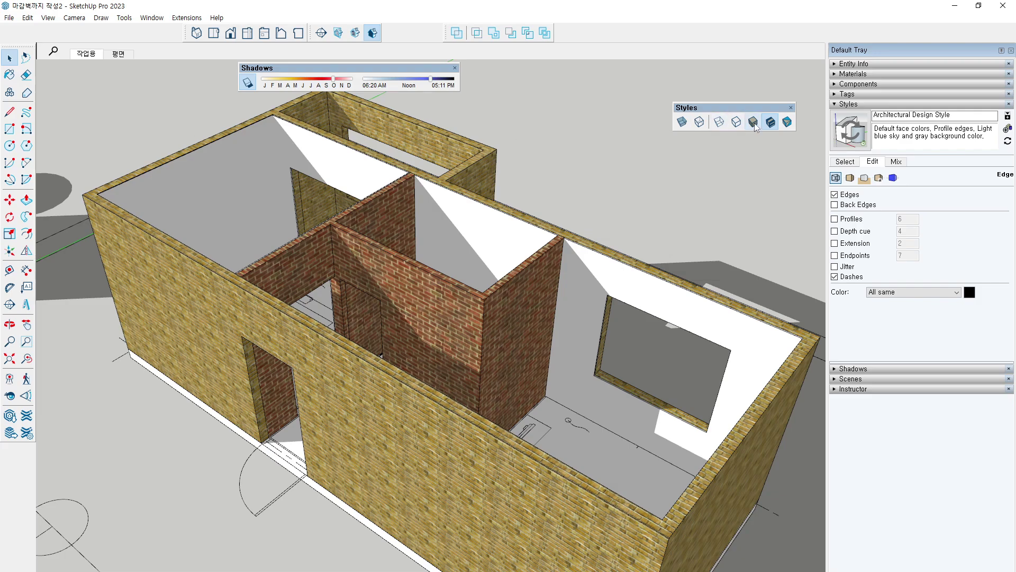
pyautogui.click(787, 122)
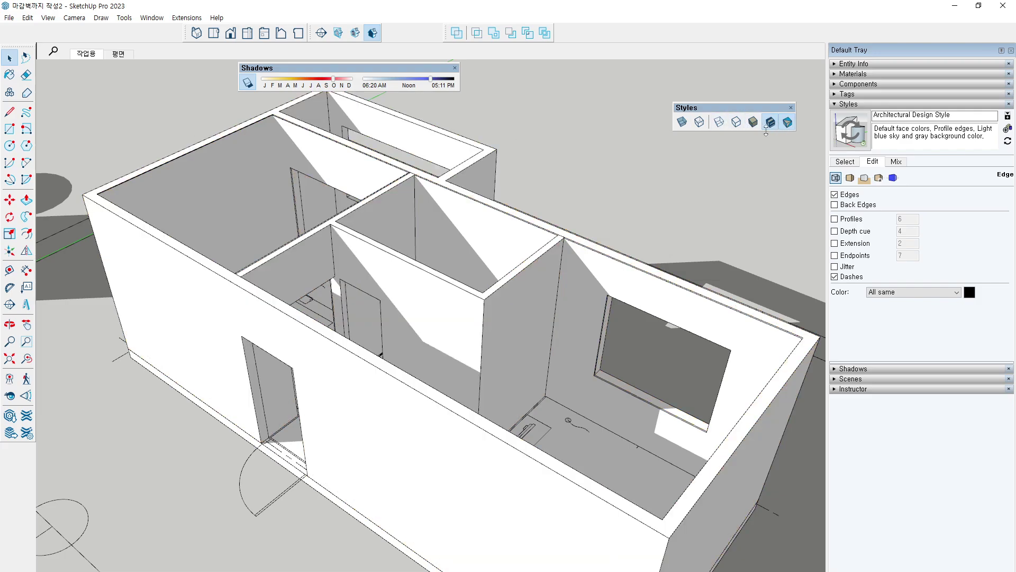
# - Try Depth cue against Profiles on the monochrome house, lower its value to 1, and leave both options off
pyautogui.click(847, 233)
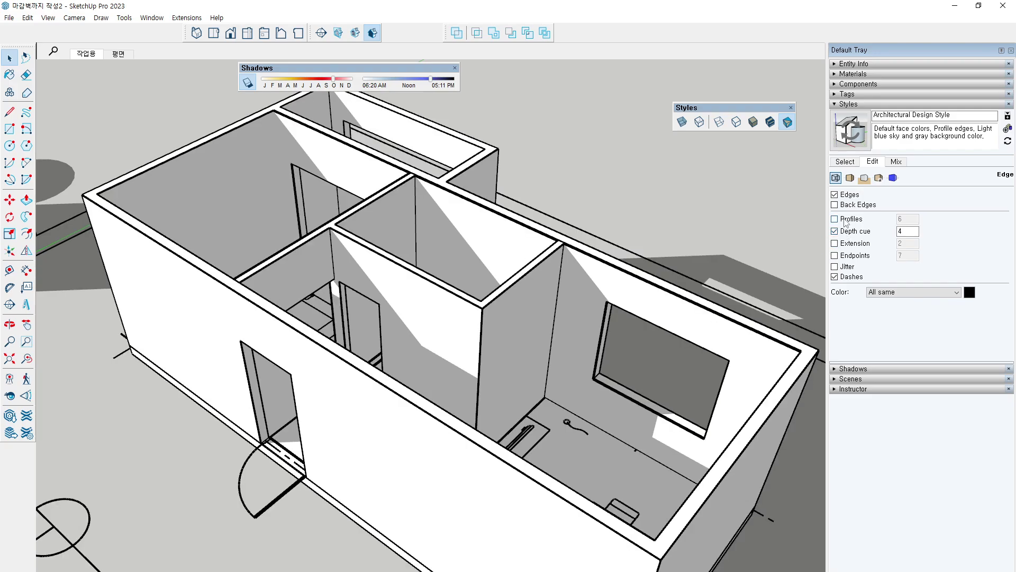
pyautogui.click(846, 219)
pyautogui.click(844, 220)
pyautogui.click(848, 237)
pyautogui.click(847, 236)
pyautogui.click(846, 234)
pyautogui.click(846, 234)
pyautogui.click(865, 235)
# - Turn on Extension for the house's edges and raise its length first to 20 and finally to 40
pyautogui.scroll(-1, 604, 238)
pyautogui.scroll(-2, 605, 241)
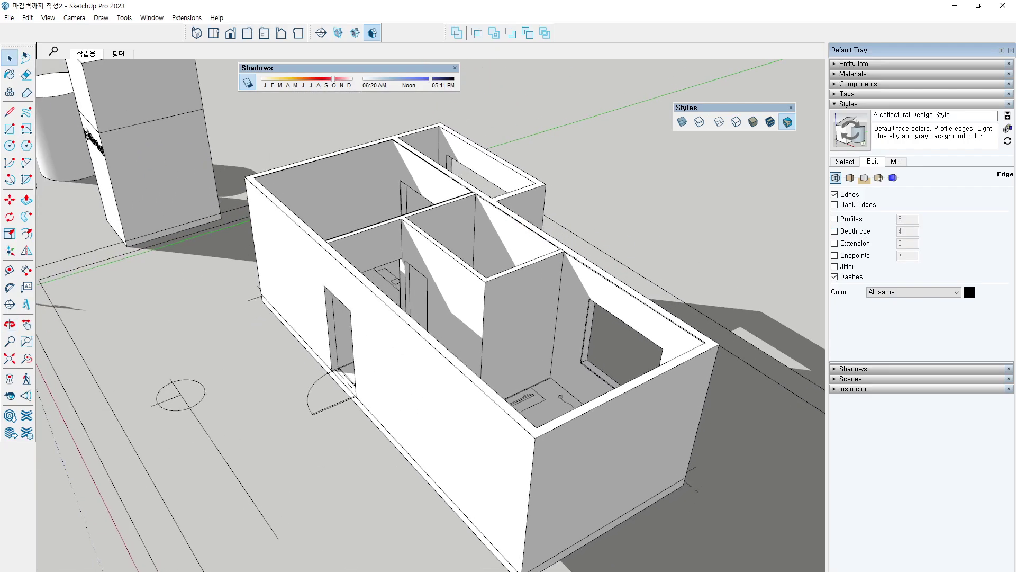
pyautogui.scroll(5, 608, 267)
pyautogui.click(857, 244)
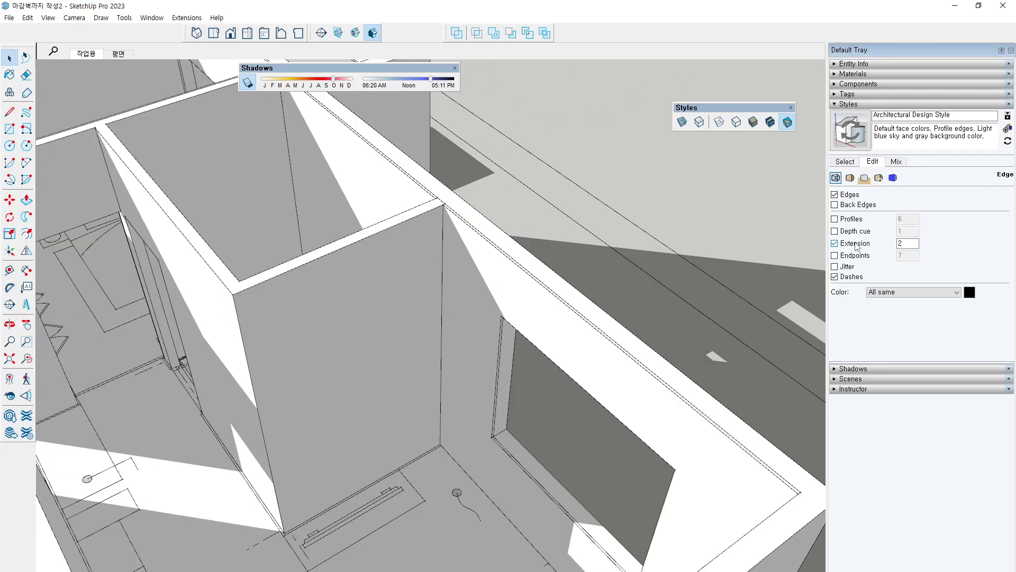
pyautogui.scroll(-3, 347, 228)
pyautogui.moveTo(424, 314); pyautogui.dragTo(658, 230, button='middle')
pyautogui.scroll(3, 677, 317)
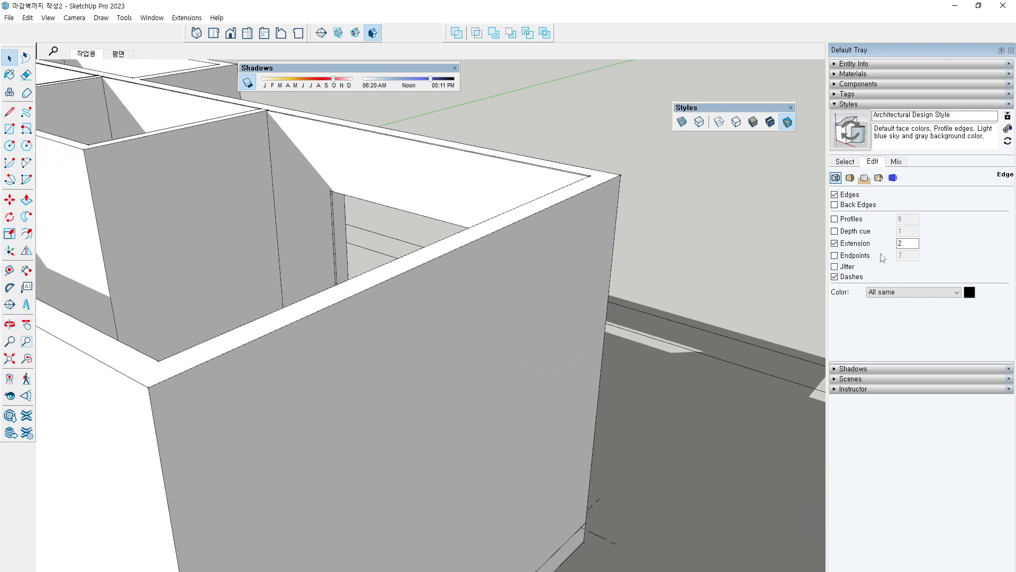
pyautogui.doubleClick(906, 243)
pyautogui.write('20')
pyautogui.moveTo(561, 197); pyautogui.dragTo(659, 215, button='middle')
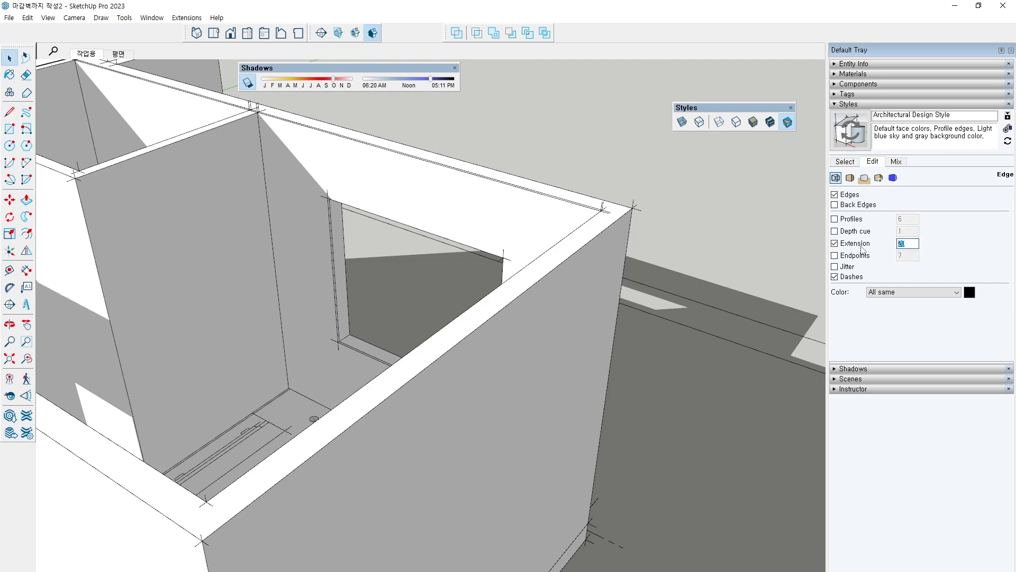
pyautogui.doubleClick(912, 245)
pyautogui.write('40')
# - Turn on Endpoints and Jitter in the style's edge settings and inspect the effect on the house's edges
pyautogui.click(835, 255)
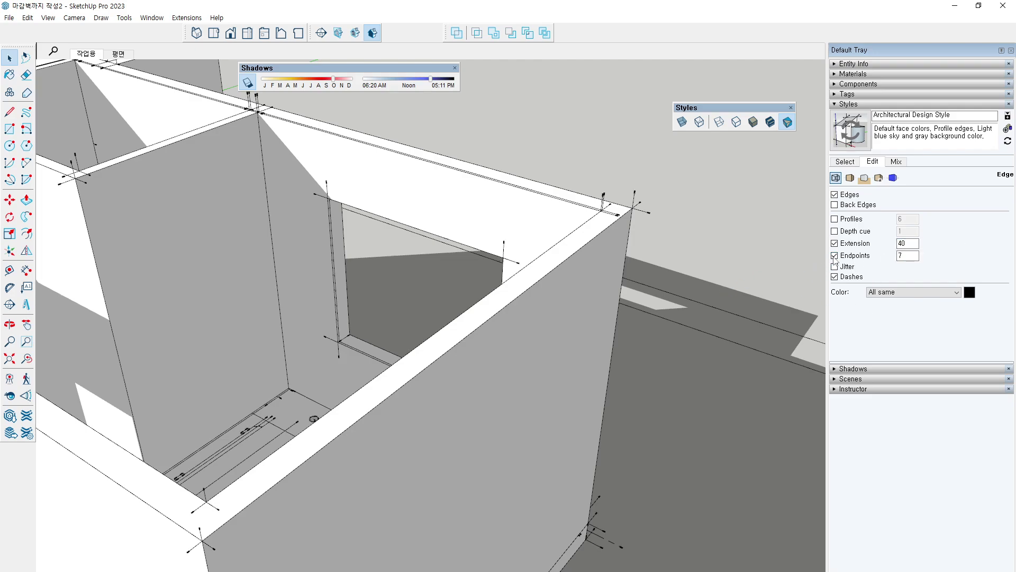
pyautogui.scroll(-5, 469, 210)
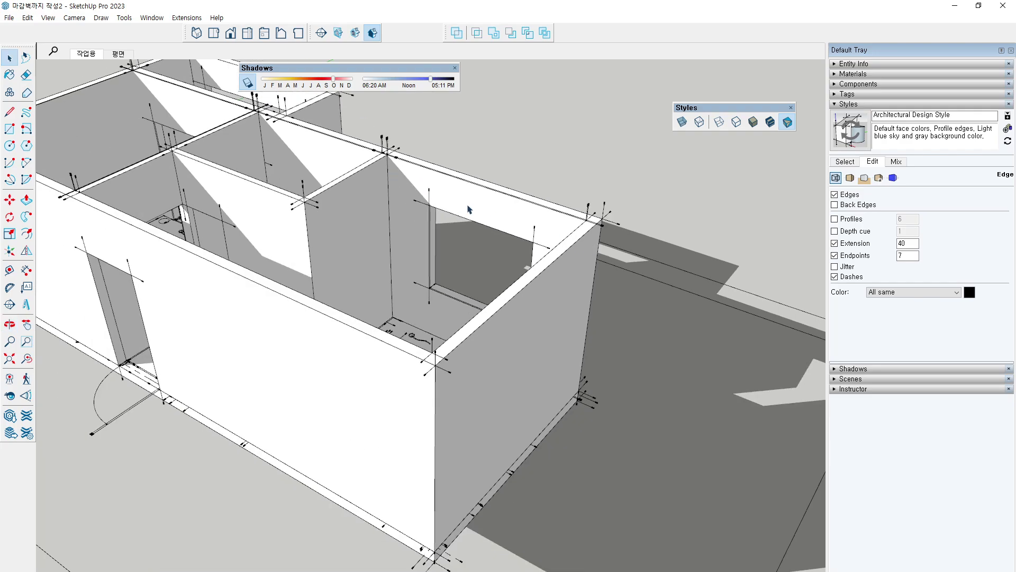
pyautogui.scroll(-2, 469, 210)
pyautogui.scroll(2, 568, 207)
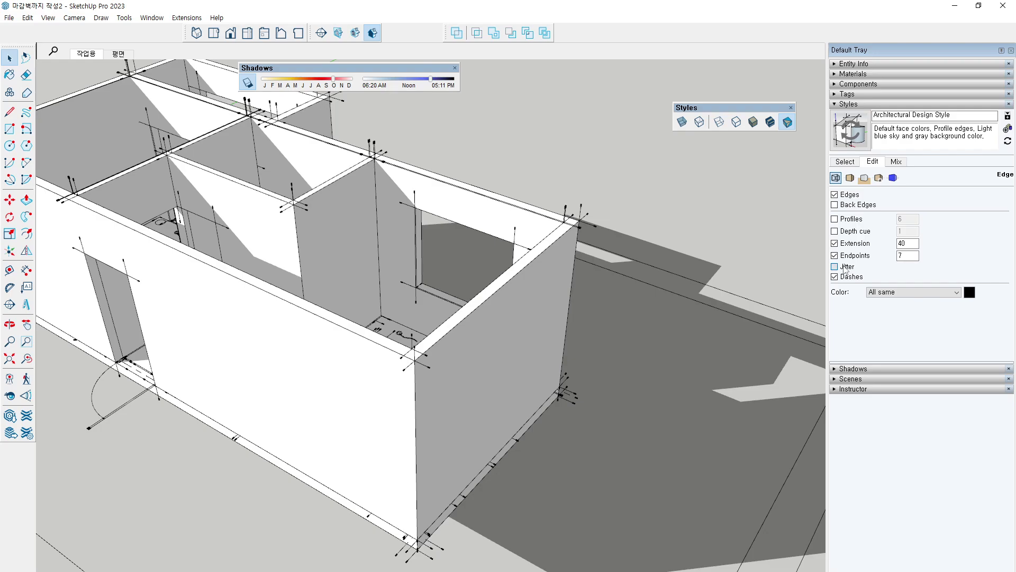
pyautogui.click(846, 267)
pyautogui.moveTo(677, 277); pyautogui.dragTo(571, 253, button='middle')
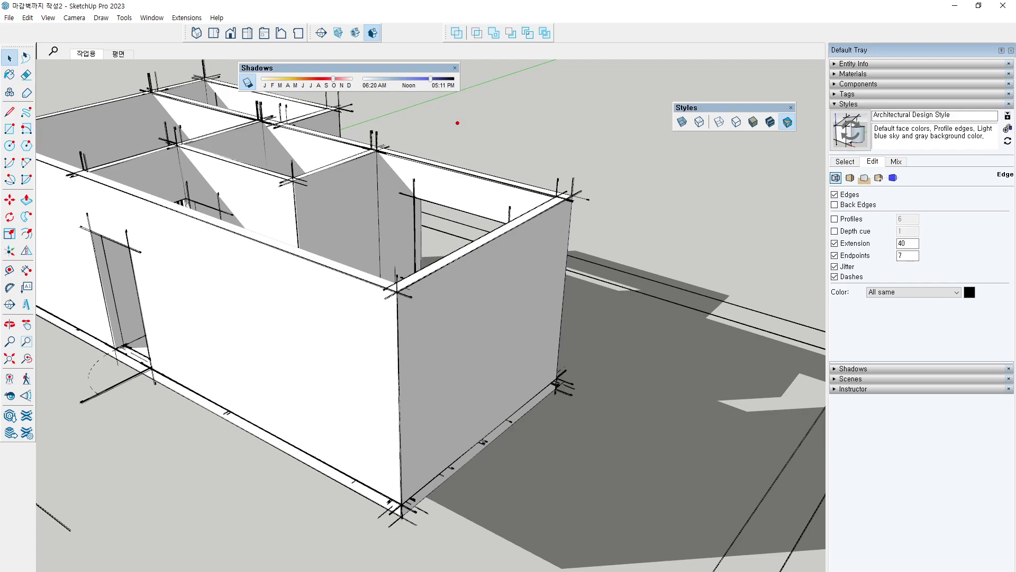
pyautogui.moveTo(388, 118); pyautogui.dragTo(660, 117)
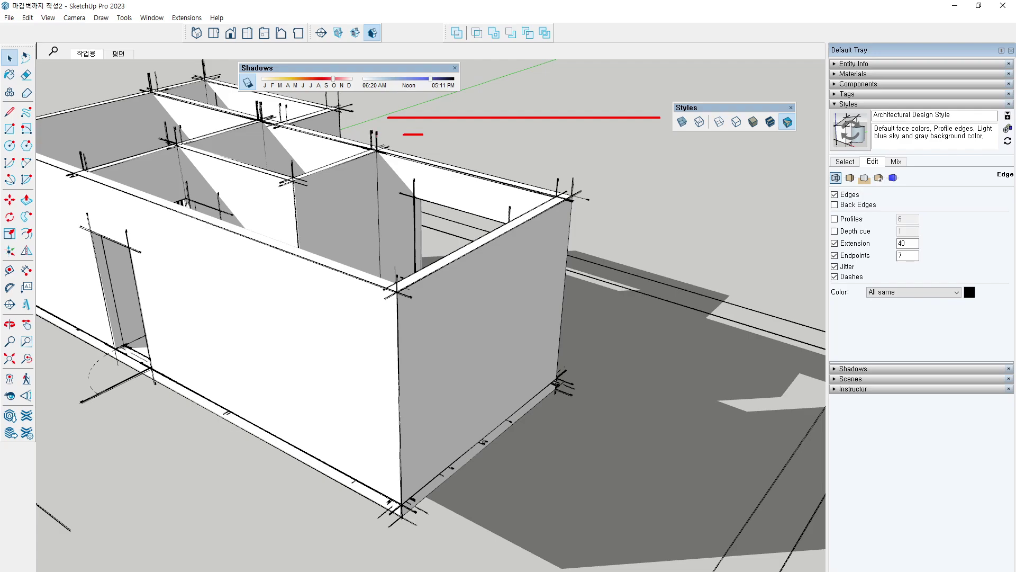
pyautogui.moveTo(423, 134); pyautogui.dragTo(670, 149)
pyautogui.moveTo(401, 143); pyautogui.dragTo(649, 147)
pyautogui.moveTo(405, 136); pyautogui.dragTo(661, 135)
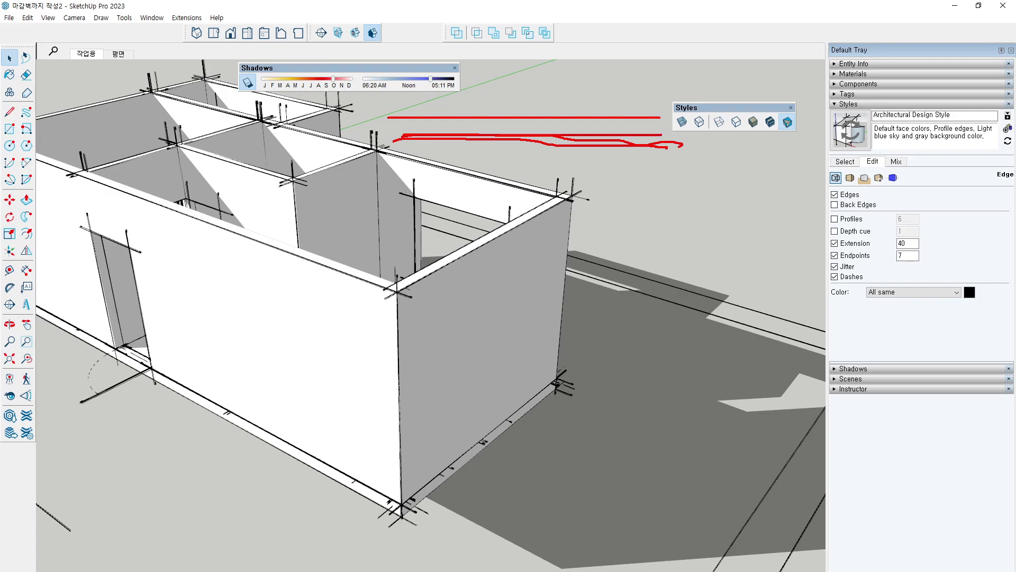
pyautogui.moveTo(398, 141); pyautogui.dragTo(653, 138)
pyautogui.press('Escape')
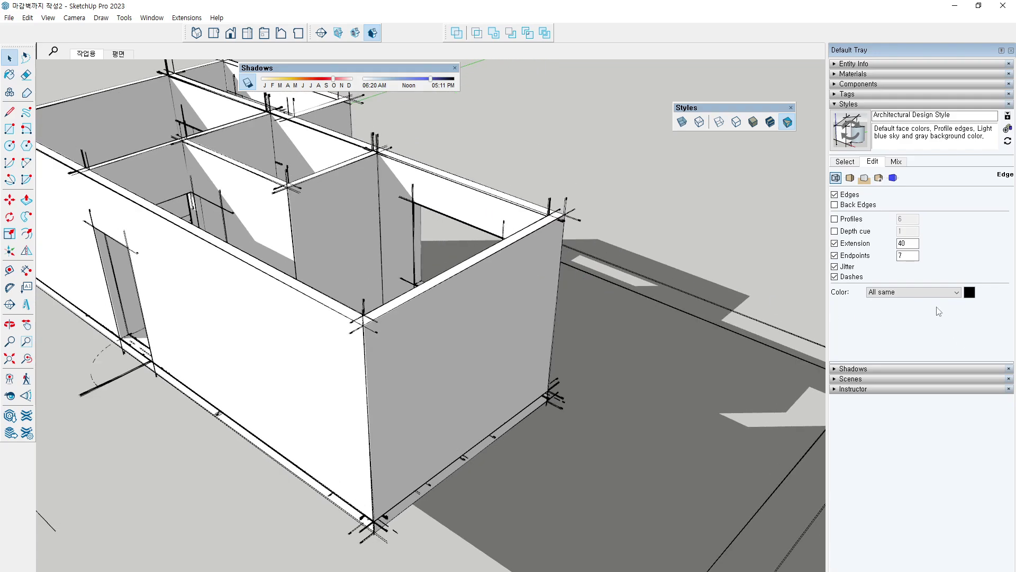
# - Turn on Depth cue for the house's edges, raise its value first to 4 and finally to 5, and inspect the whole house
pyautogui.click(842, 231)
pyautogui.moveTo(508, 248); pyautogui.dragTo(512, 251, button='middle')
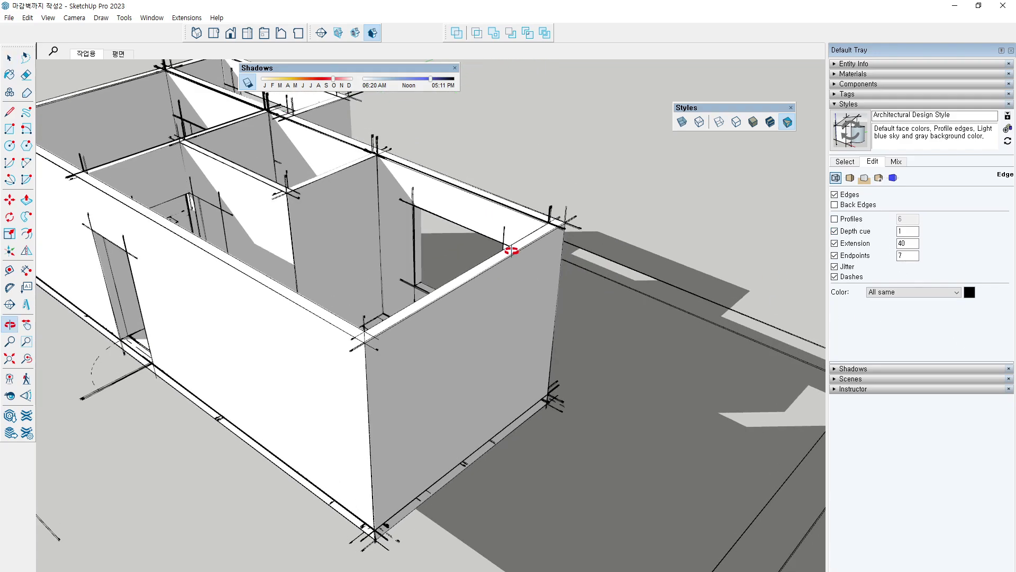
pyautogui.moveTo(908, 231); pyautogui.dragTo(819, 238)
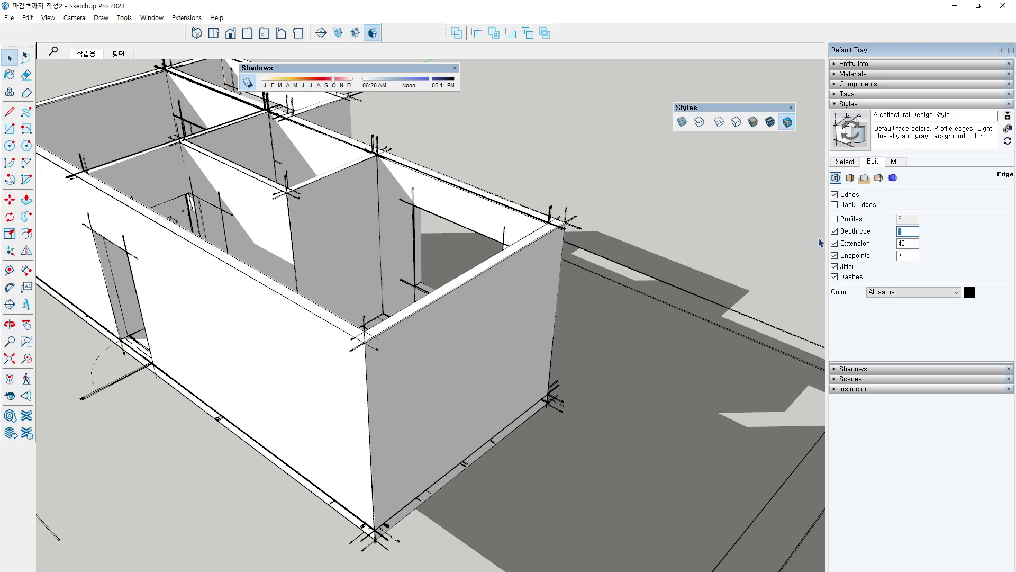
pyautogui.write('4')
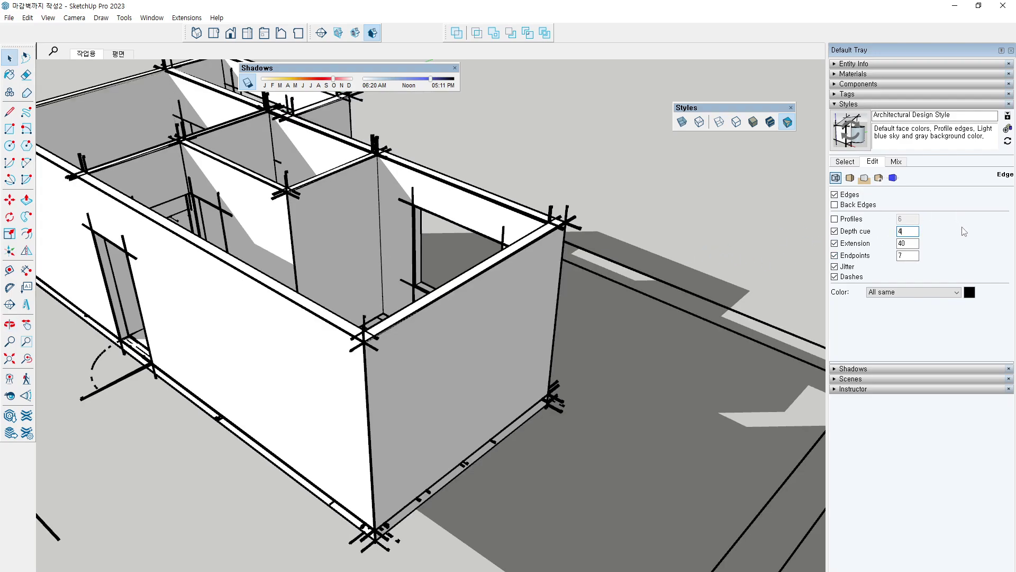
pyautogui.moveTo(909, 231); pyautogui.dragTo(839, 235)
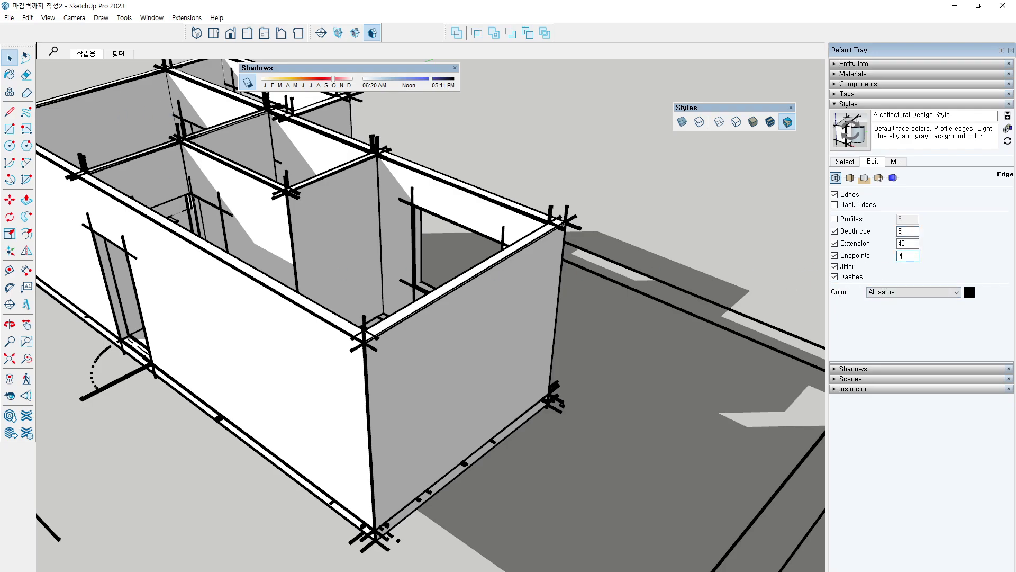
pyautogui.scroll(-5, 529, 277)
pyautogui.moveTo(529, 276); pyautogui.dragTo(460, 165, button='middle')
pyautogui.scroll(1, 459, 165)
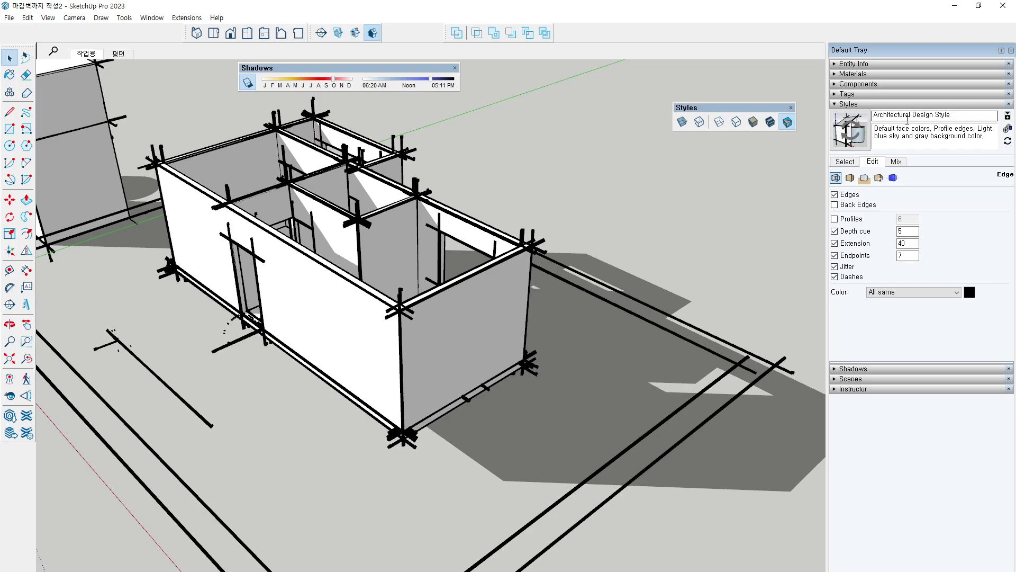
# - Try the Marker Wide style from the In Model collection on the house and finally apply Straight Lines 08pix
pyautogui.click(845, 161)
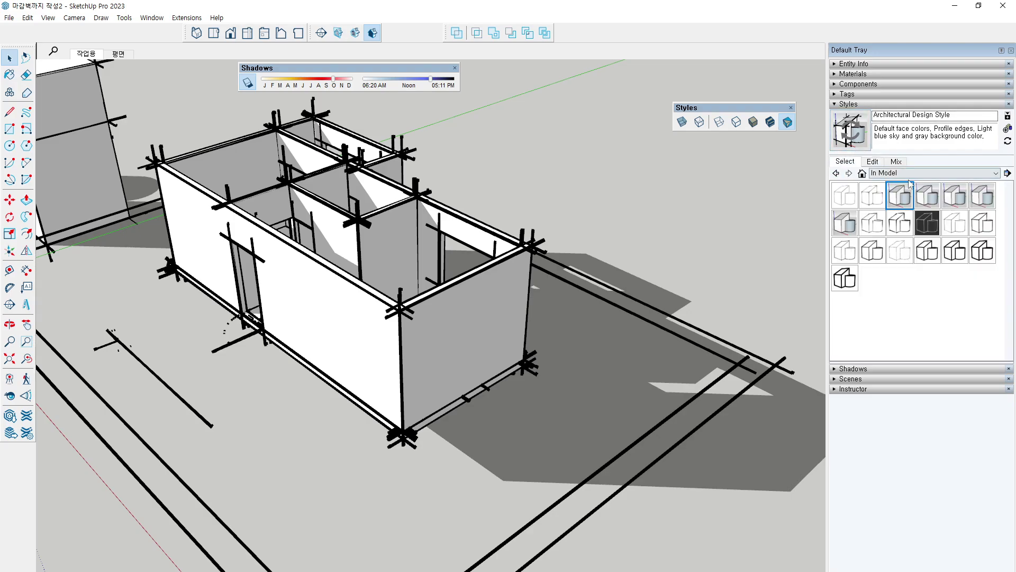
pyautogui.click(871, 253)
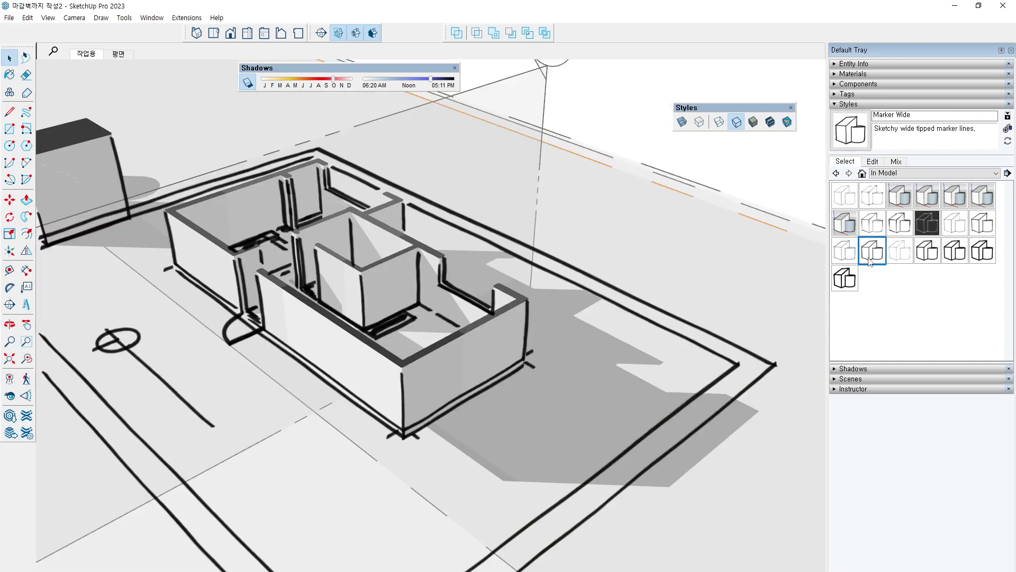
pyautogui.click(908, 256)
pyautogui.click(956, 257)
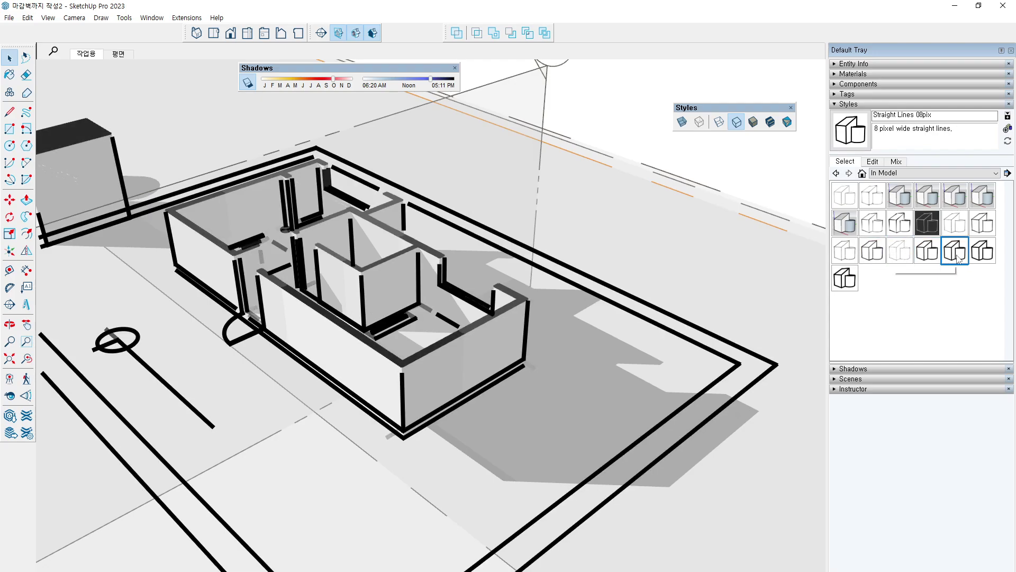
# - Examine the edge, face, background and watermark settings of the Straight Lines 08pix style, ending on the face settings
pyautogui.click(874, 162)
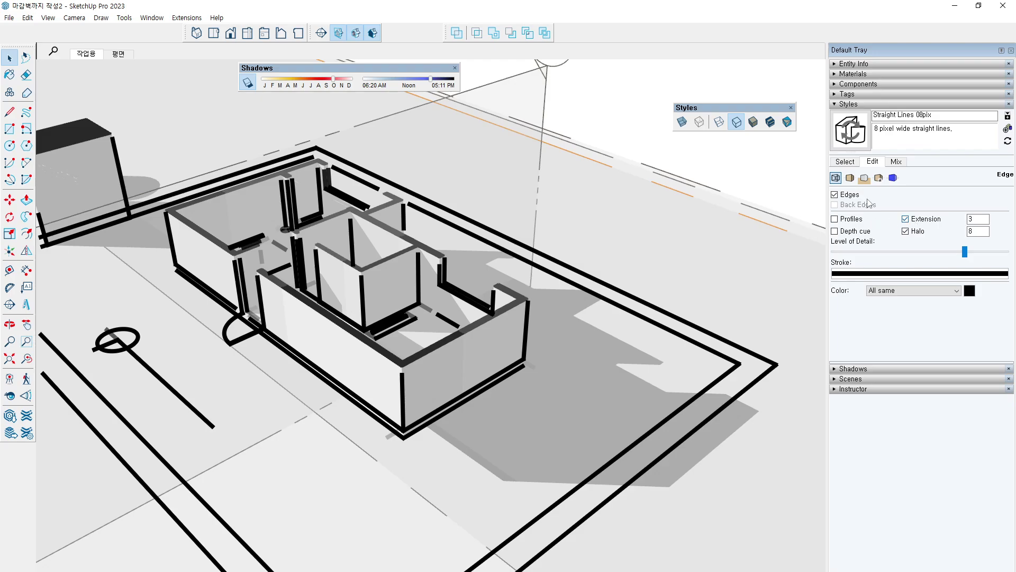
pyautogui.click(850, 179)
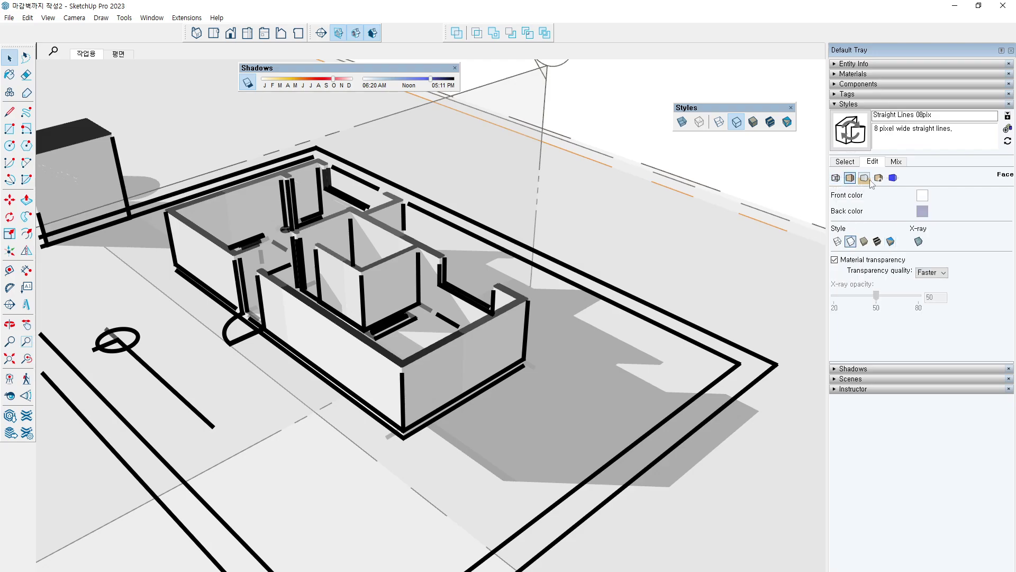
pyautogui.click(863, 179)
pyautogui.click(879, 178)
pyautogui.click(863, 178)
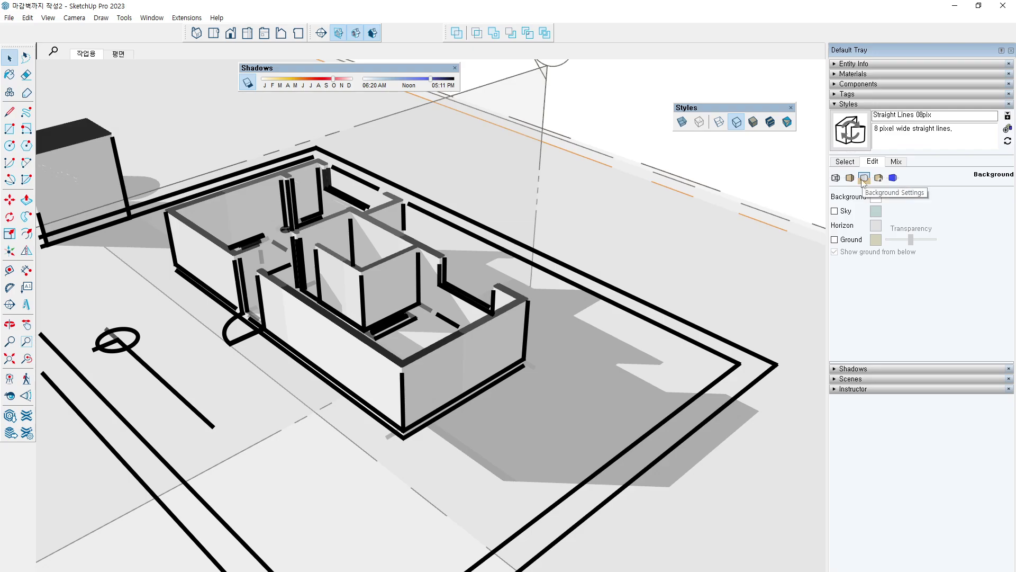
pyautogui.click(847, 162)
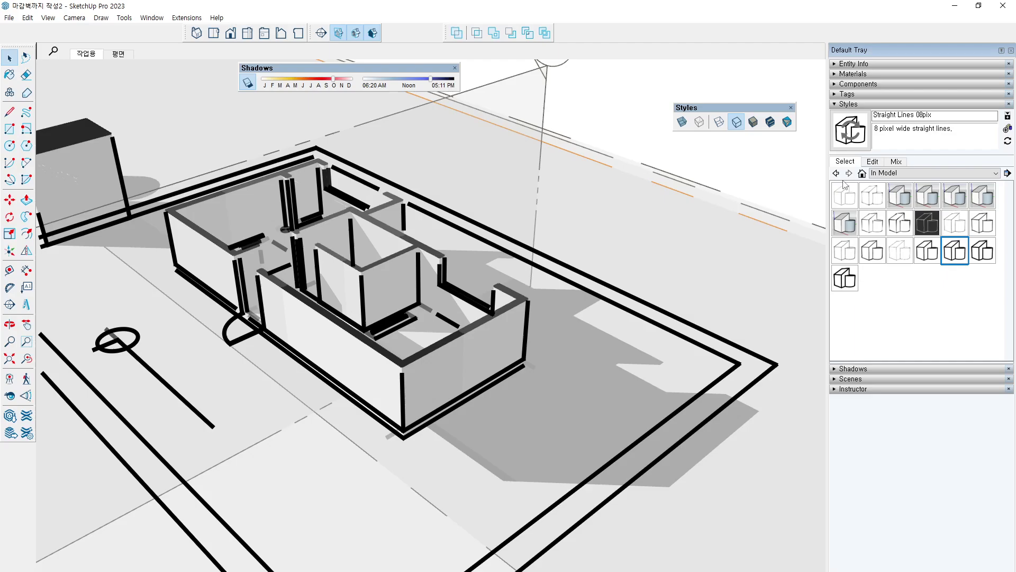
pyautogui.click(873, 162)
pyautogui.click(851, 178)
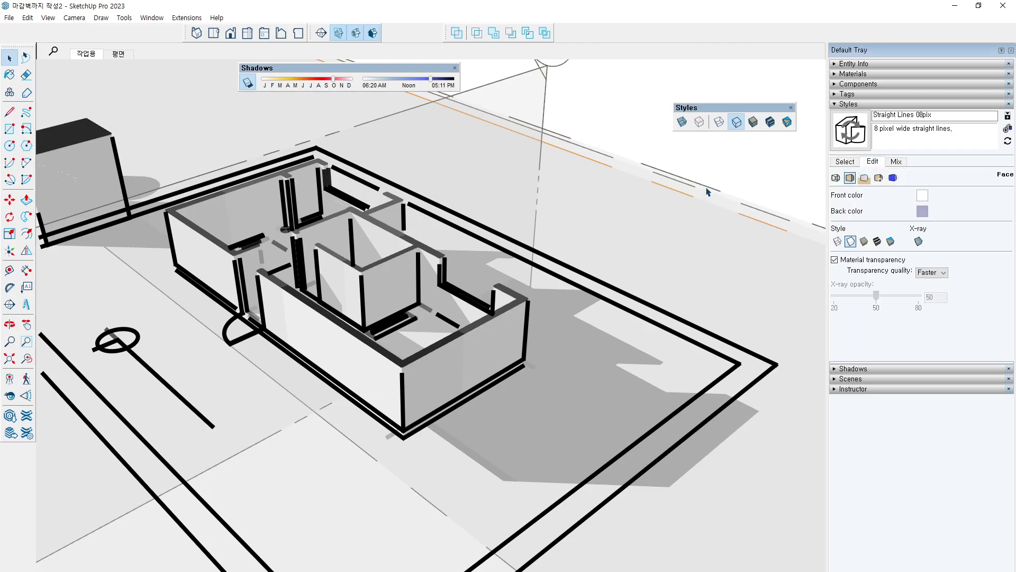